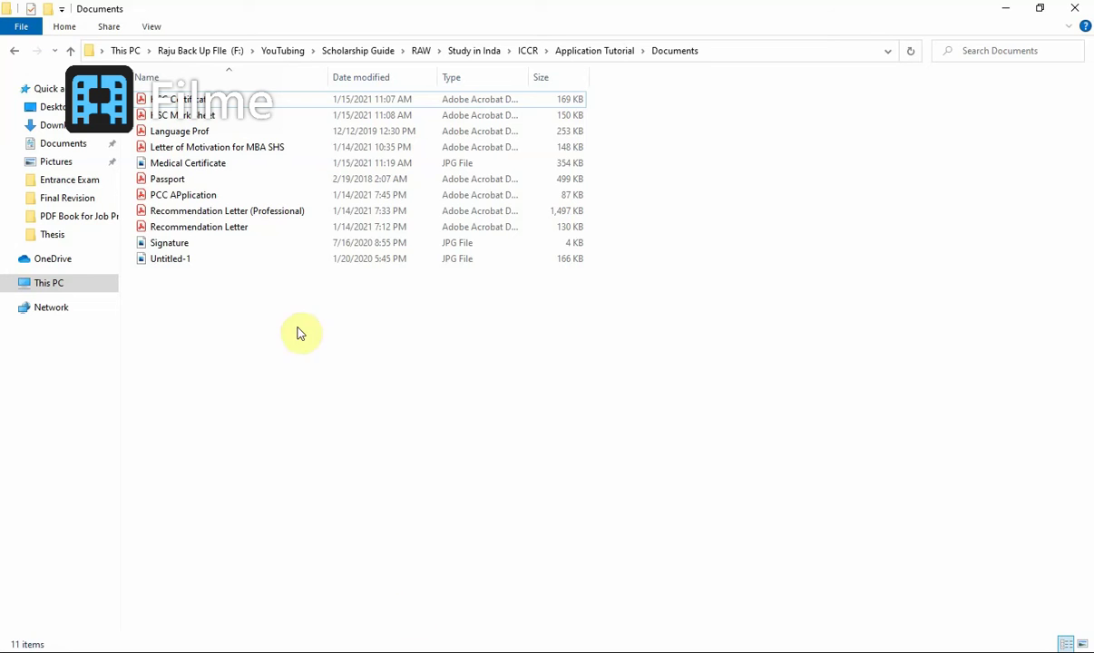
Review the 11 prepared documents in File Explorer, then minimize the folder to reveal Google.
drag(225, 384, 100, 76)
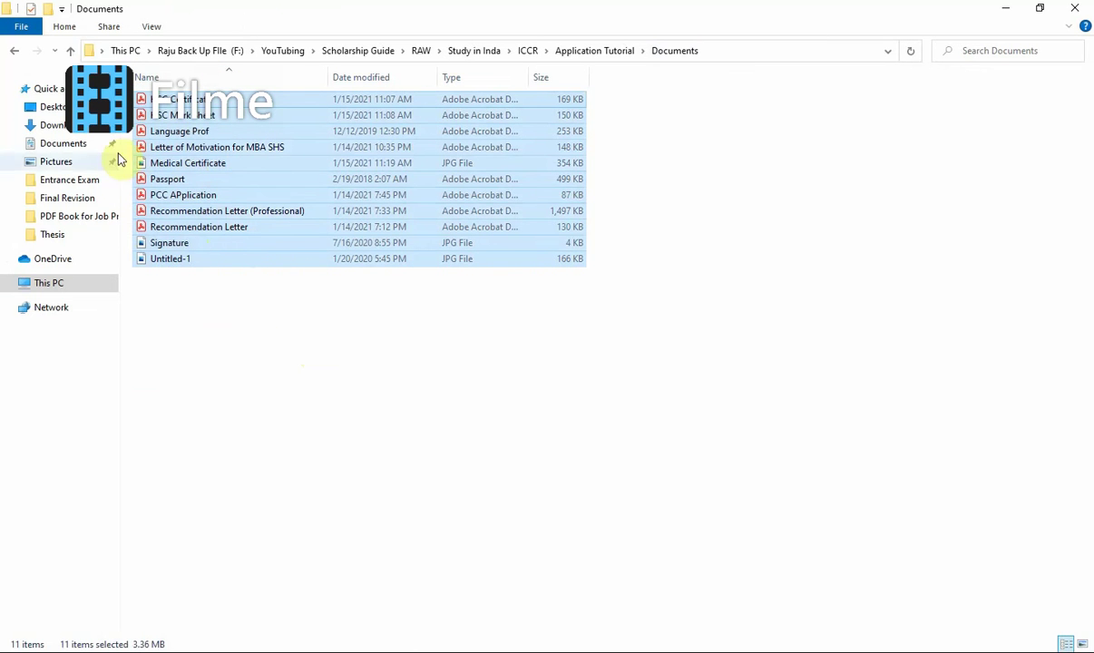
click(240, 391)
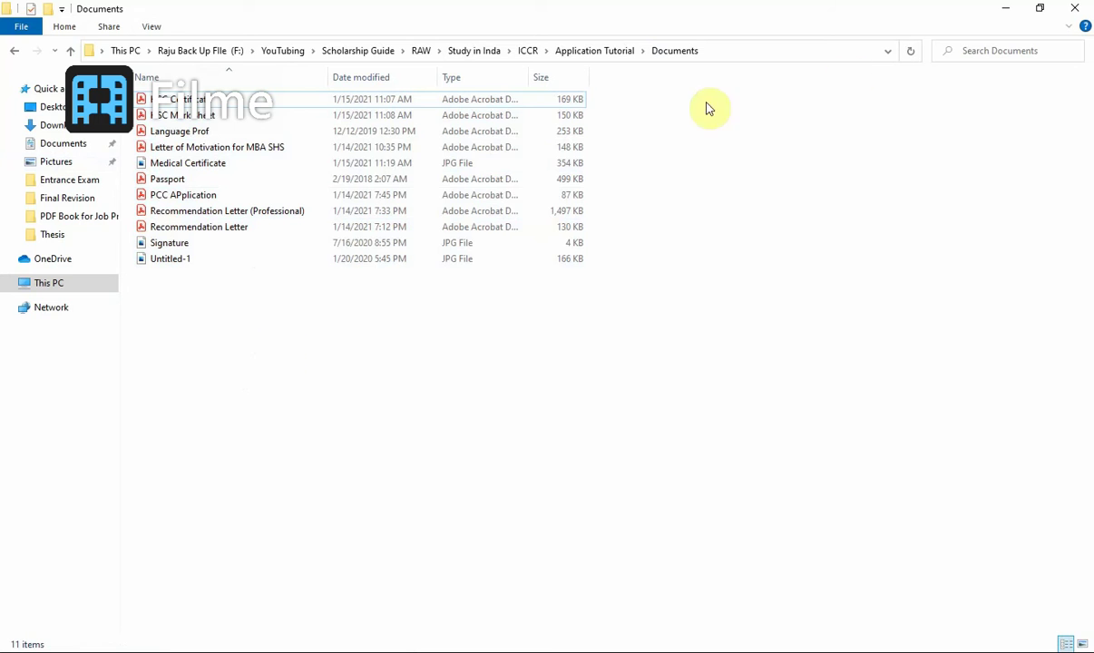
drag(336, 354, 227, 101)
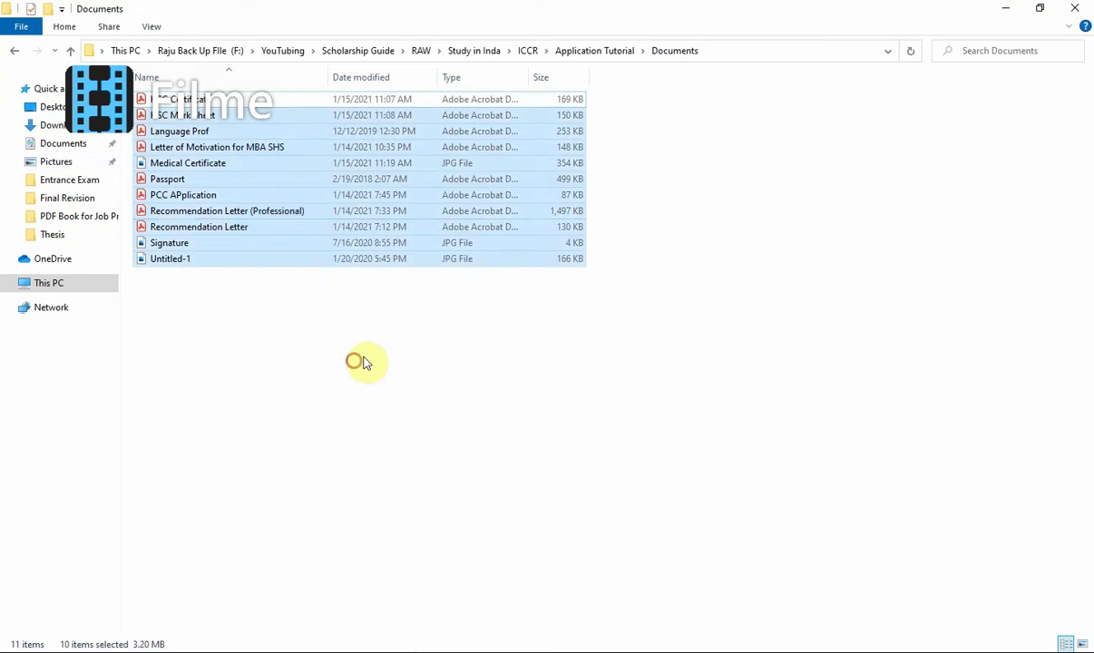
click(352, 356)
click(1002, 11)
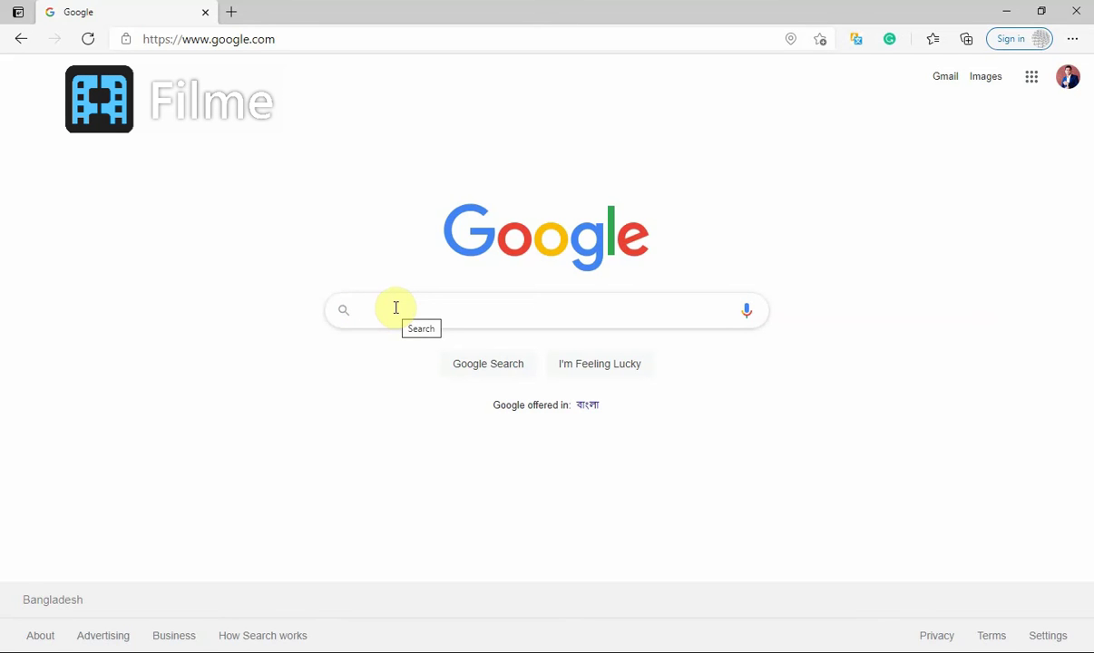
Search Google for 'indian high commission dhaka' and open the hcidhaka.gov.in website.
click(396, 309)
text(indian)
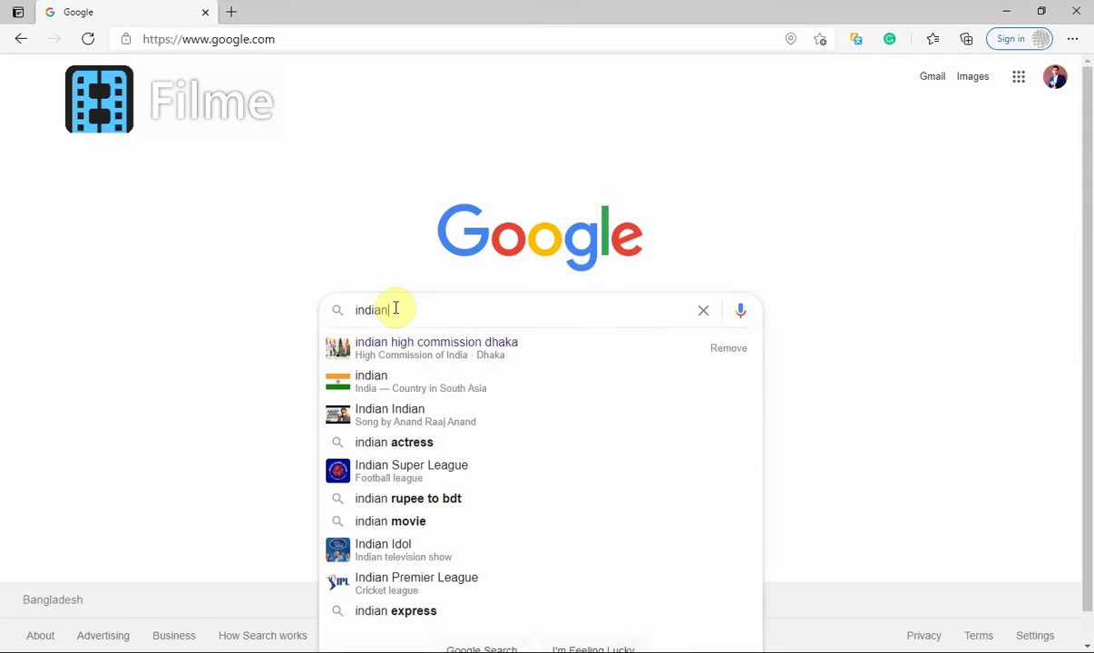
click(446, 343)
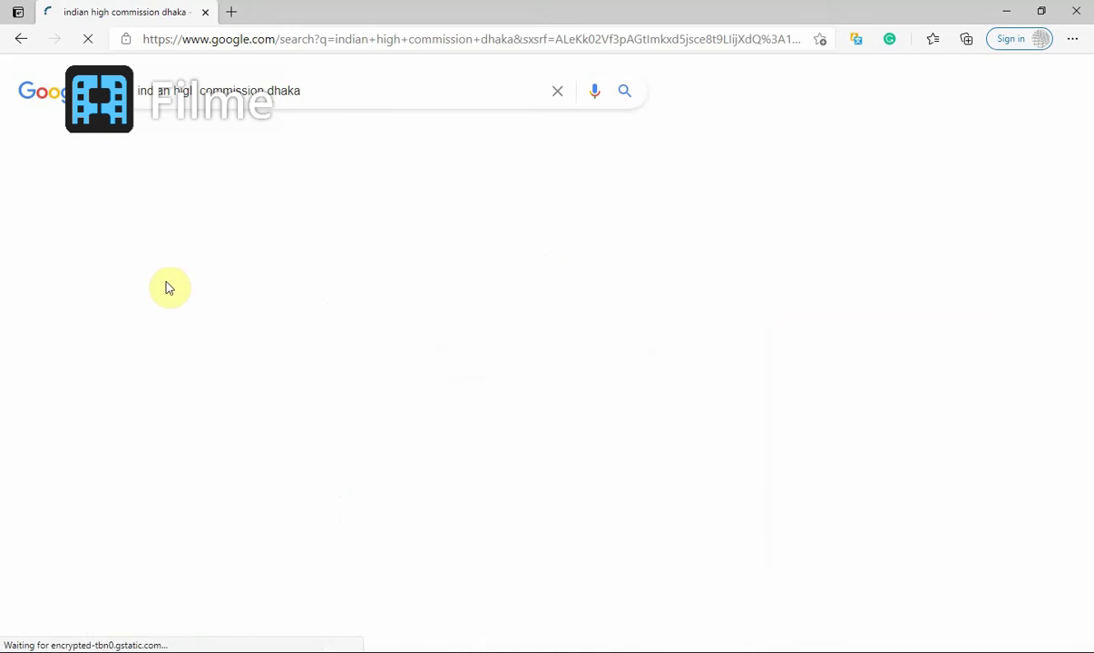
click(224, 223)
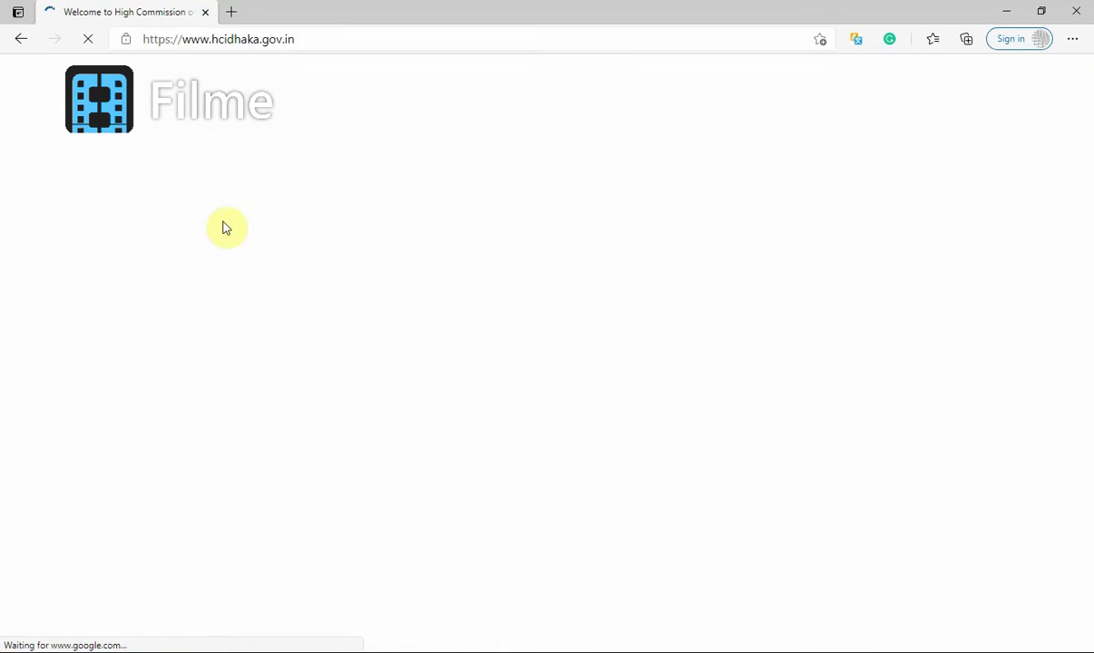
scroll(225, 227, down, 6)
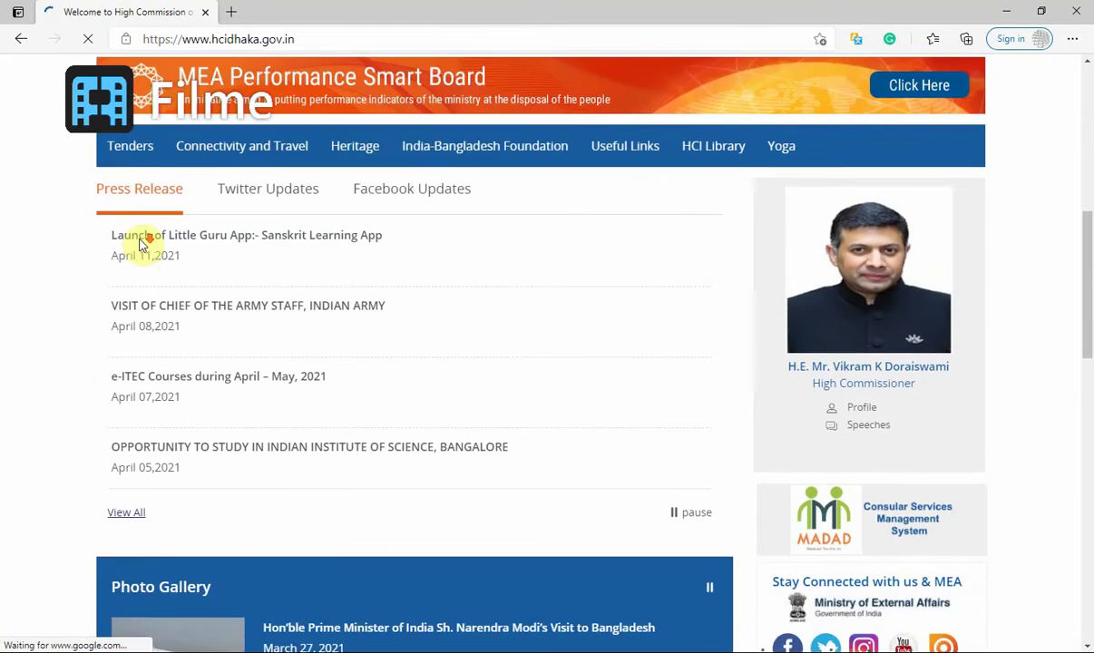
scroll(140, 243, down, 2)
Open the full Press Release list and scroll to the ICCR scholarship entry.
click(133, 385)
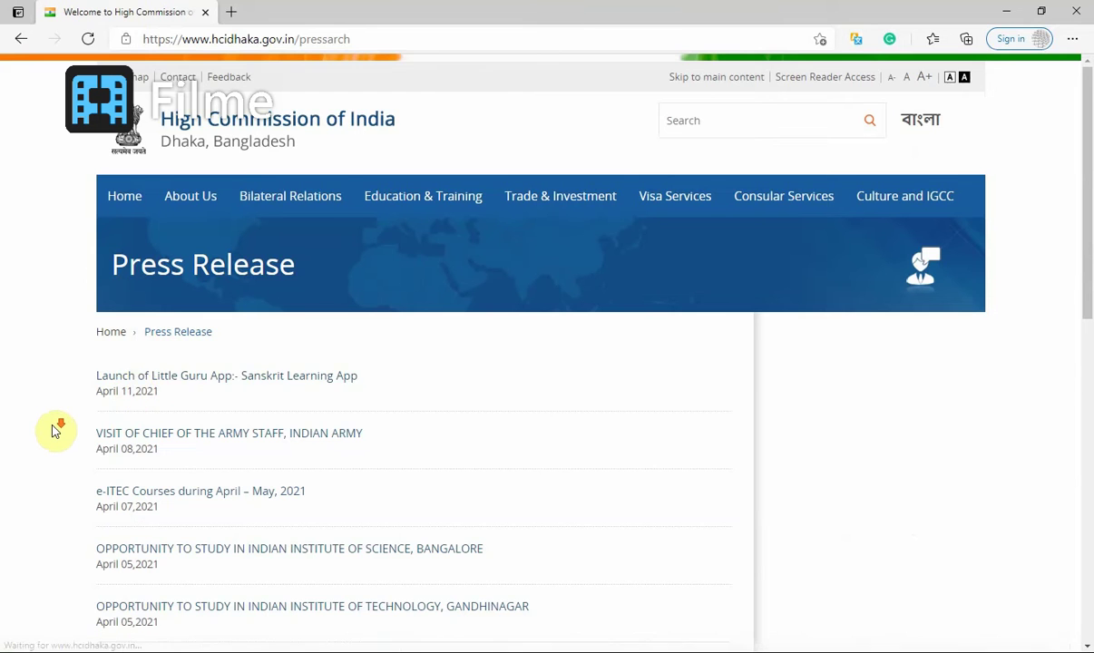
scroll(53, 431, down, 2)
scroll(52, 432, down, 1)
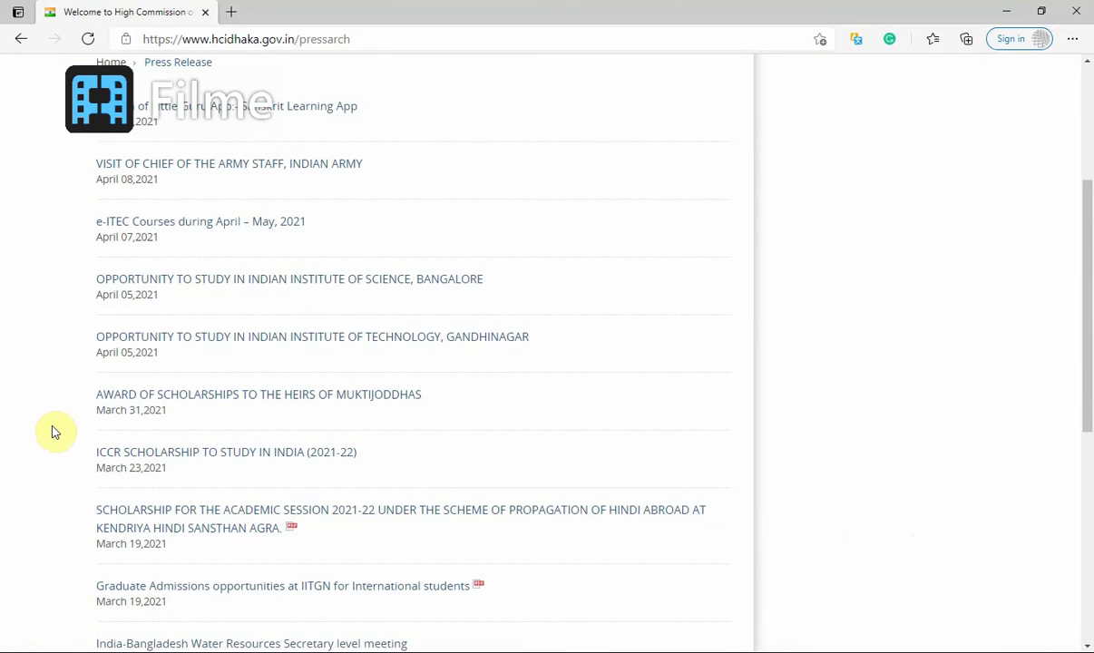
scroll(53, 431, down, 1)
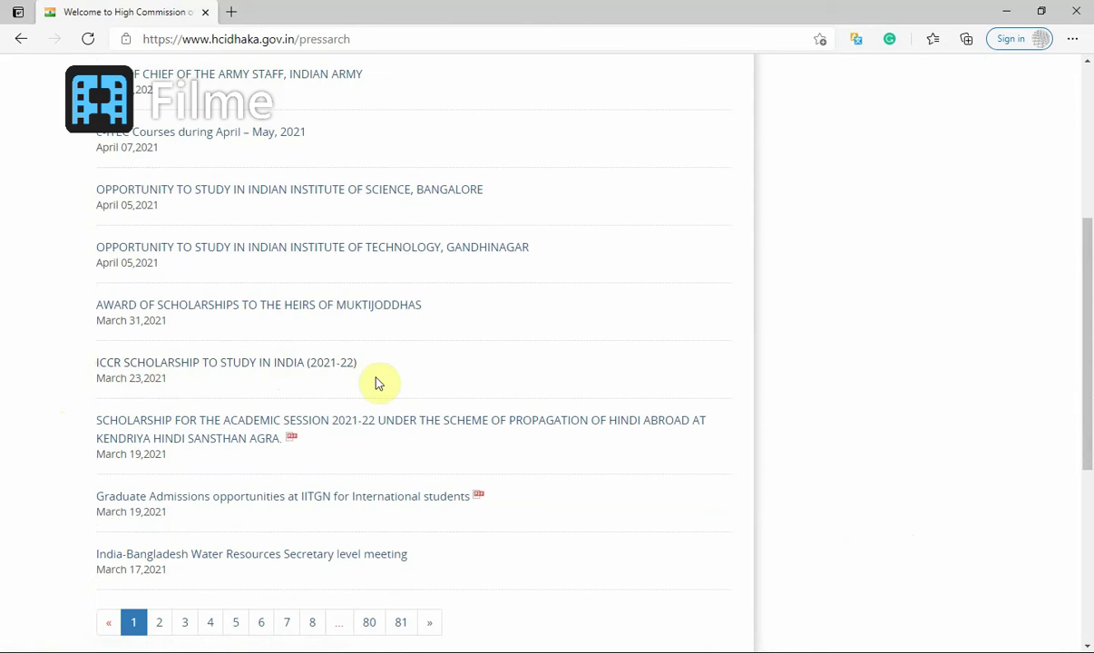
Open 'ICCR SCHOLARSHIP TO STUDY IN INDIA (2021-22)' and read the notice, including the 30.04.2021 deadline.
click(233, 367)
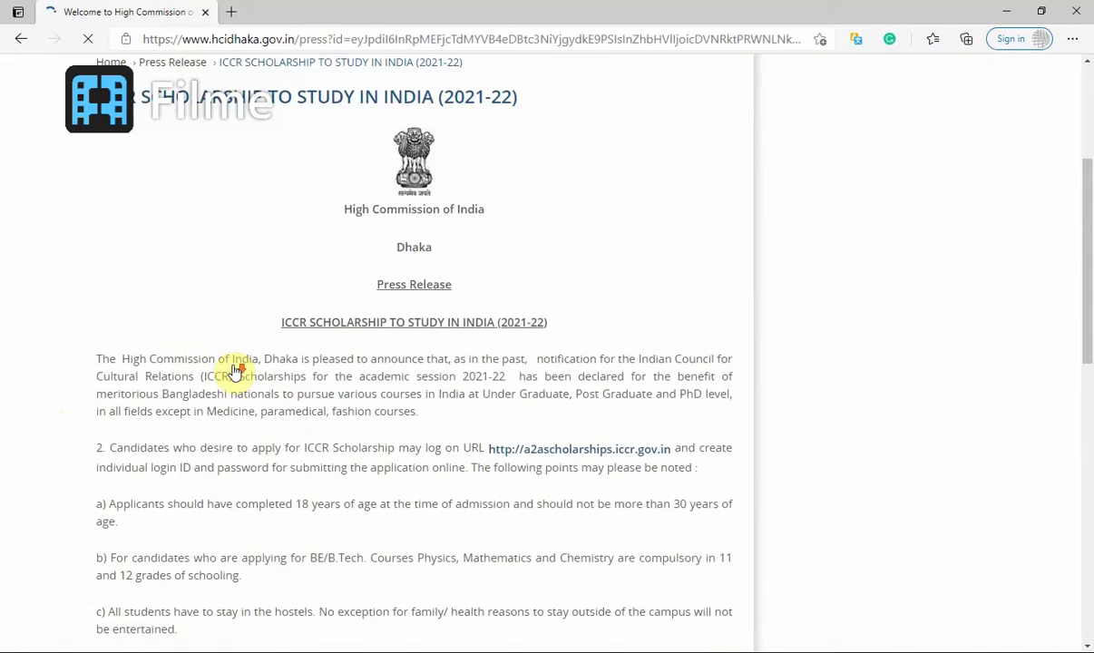
scroll(236, 327, down, 3)
scroll(82, 299, down, 1)
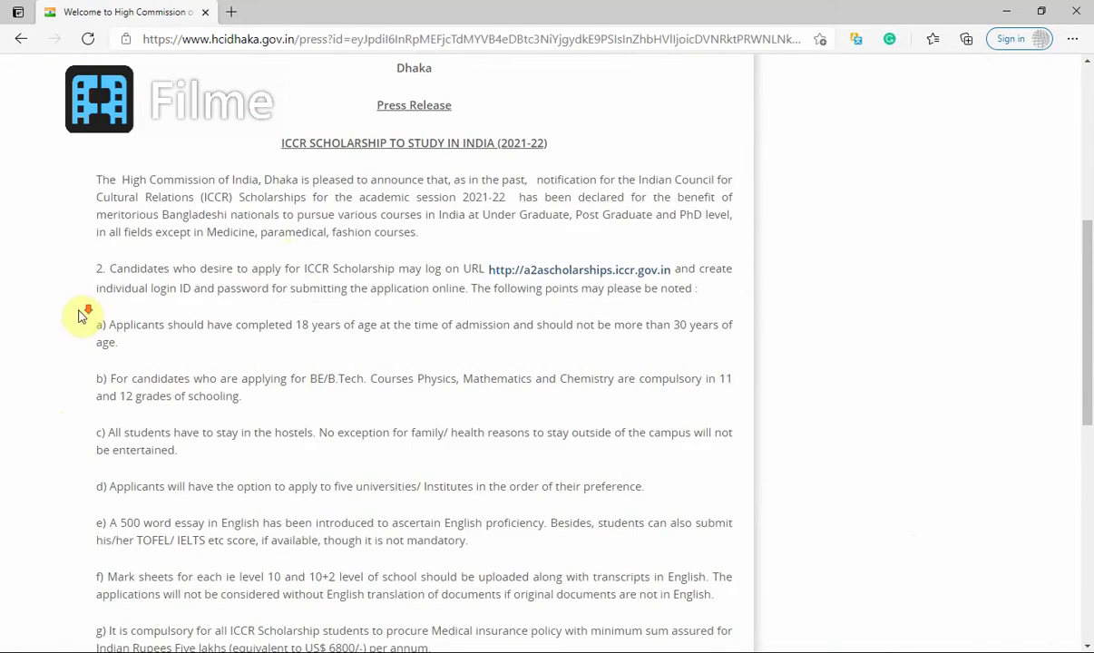
scroll(146, 430, down, 6)
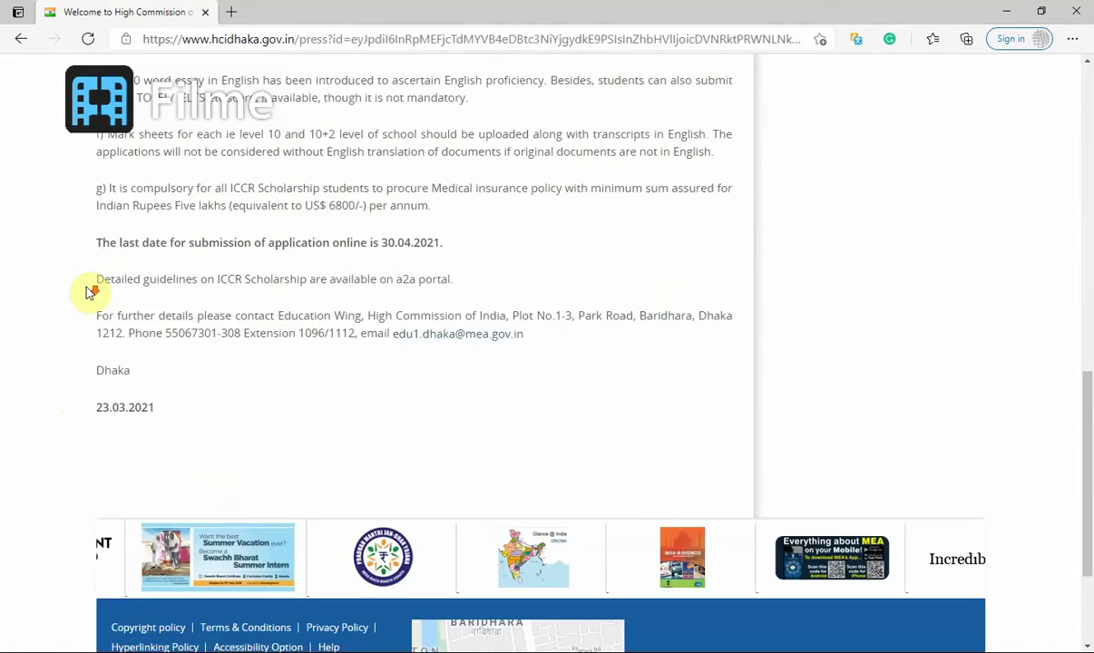
scroll(109, 300, up, 3)
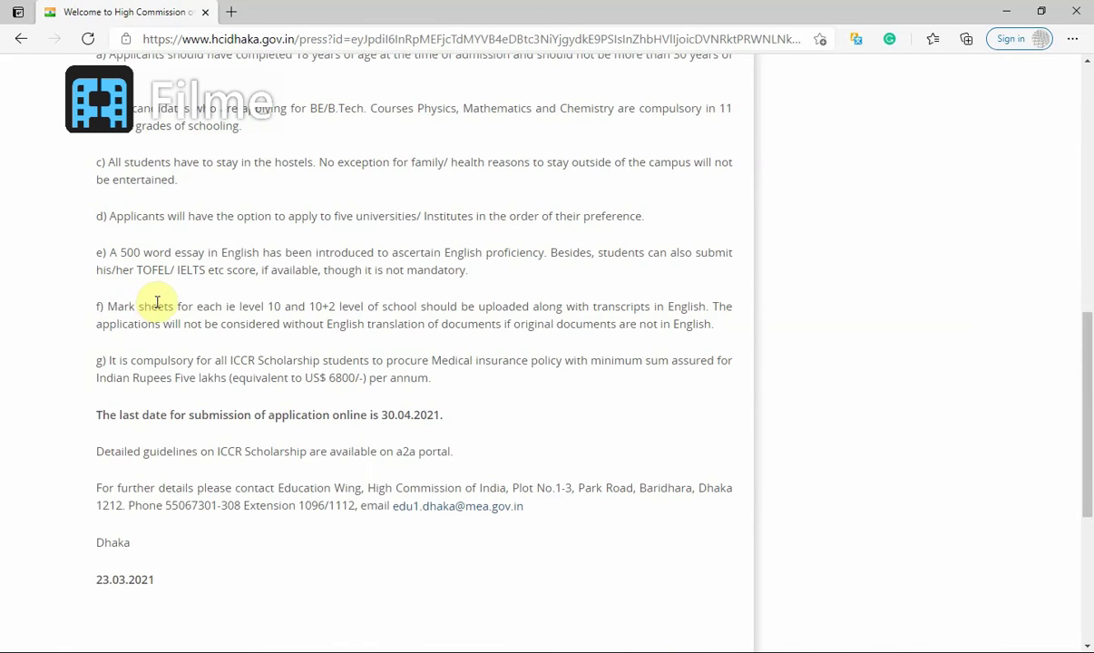
scroll(157, 302, up, 3)
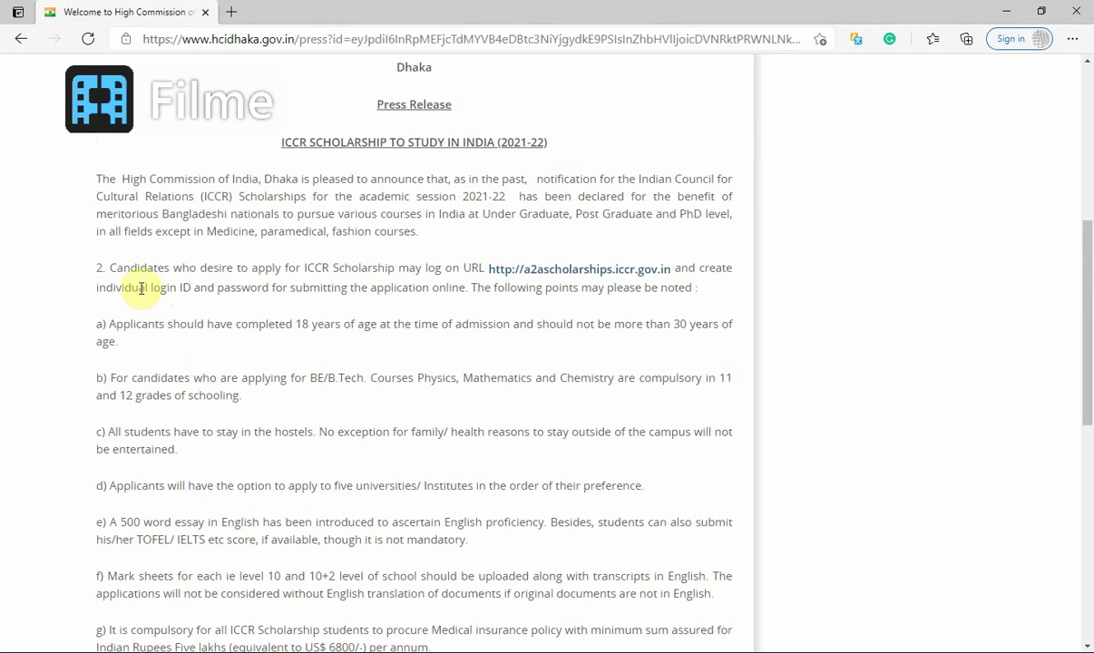
Open a2ascholarships.iccr.gov.in in a new tab, closing the extra blank tab.
click(578, 269)
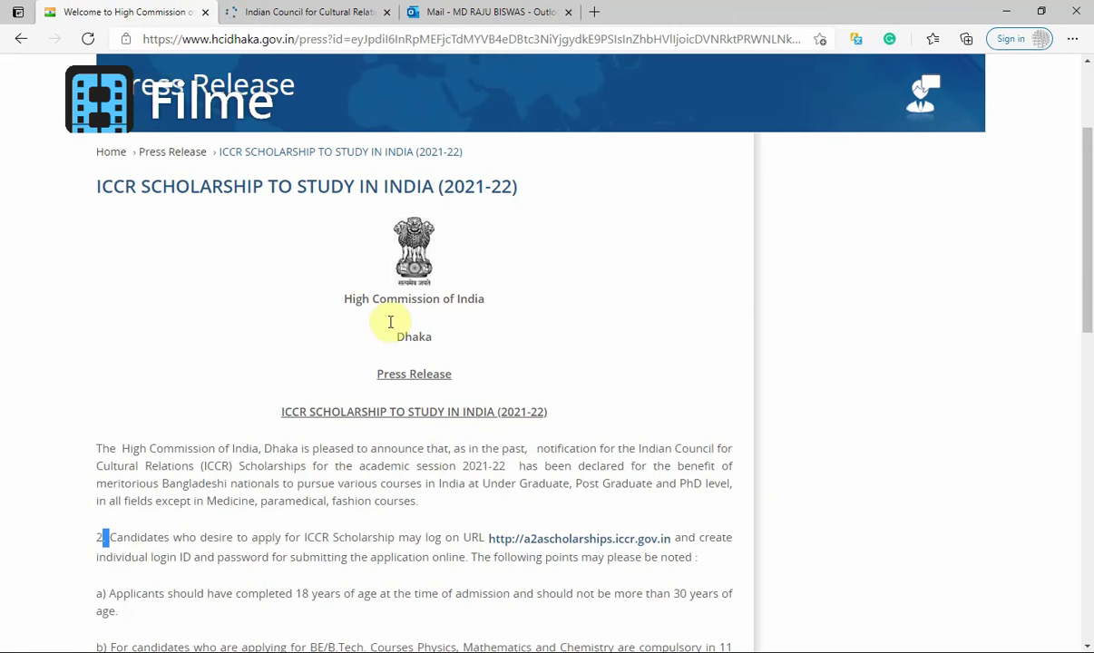
scroll(557, 392, down, 2)
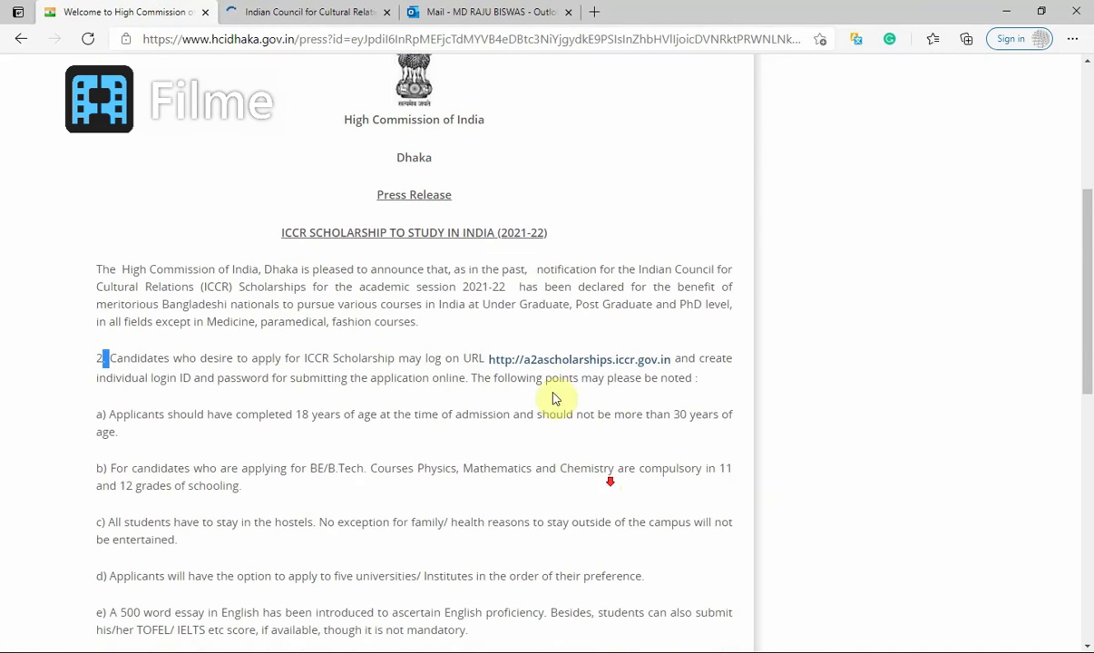
click(564, 369)
click(385, 12)
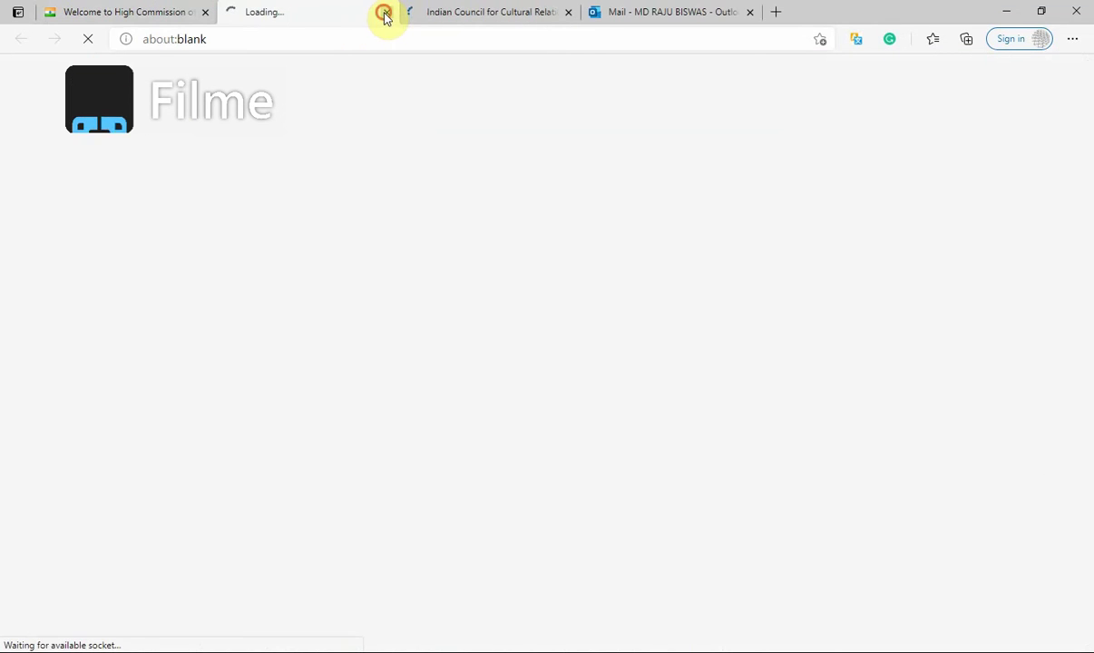
click(293, 9)
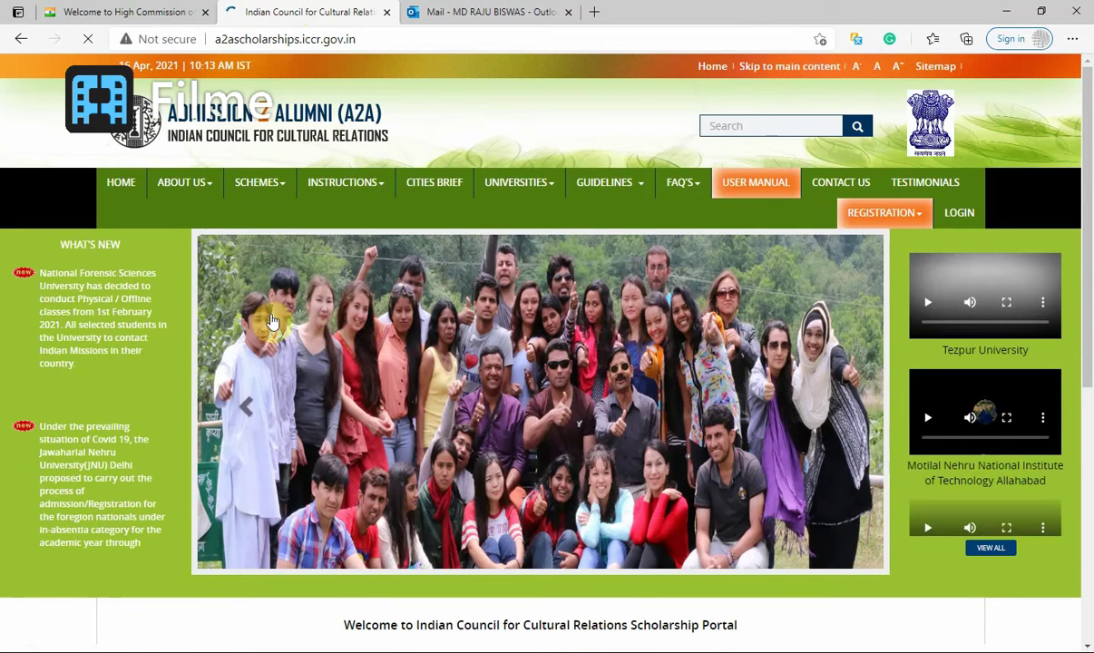
Browse the portal's UNIVERSITIES categories and GUIDELINES document lists.
click(549, 201)
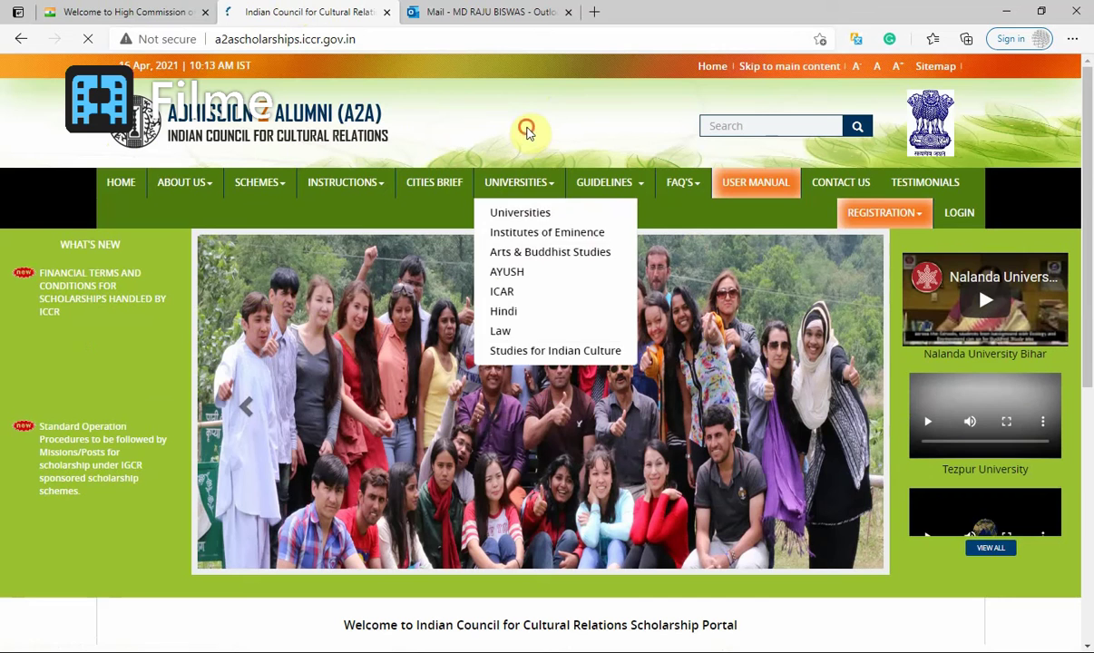
click(520, 129)
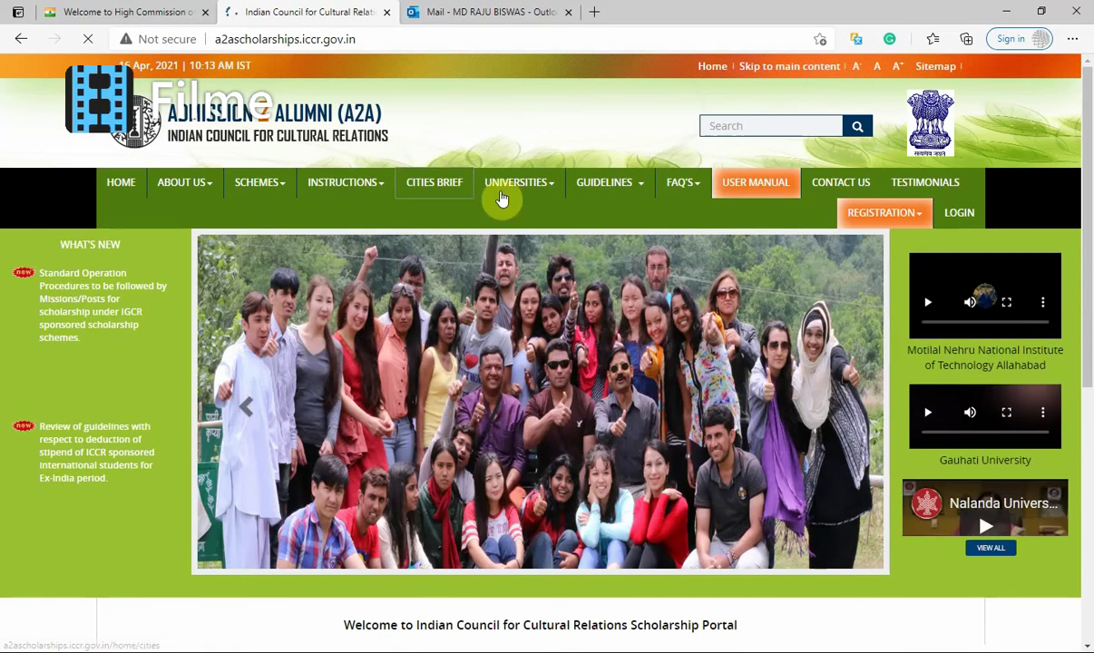
click(644, 186)
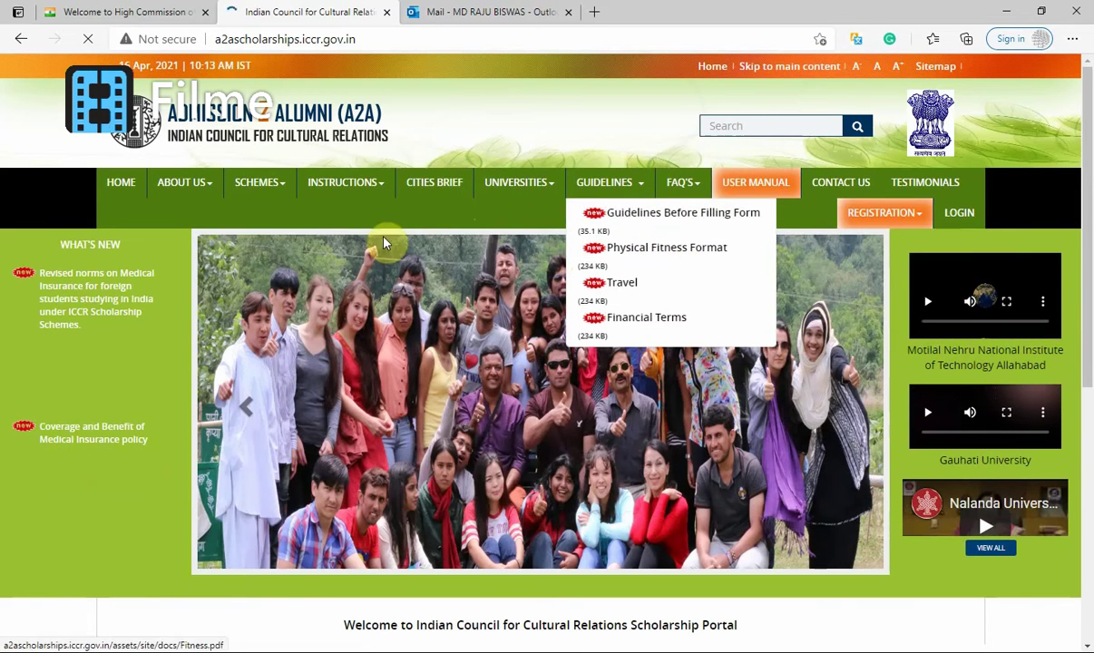
mouse_move(384, 193)
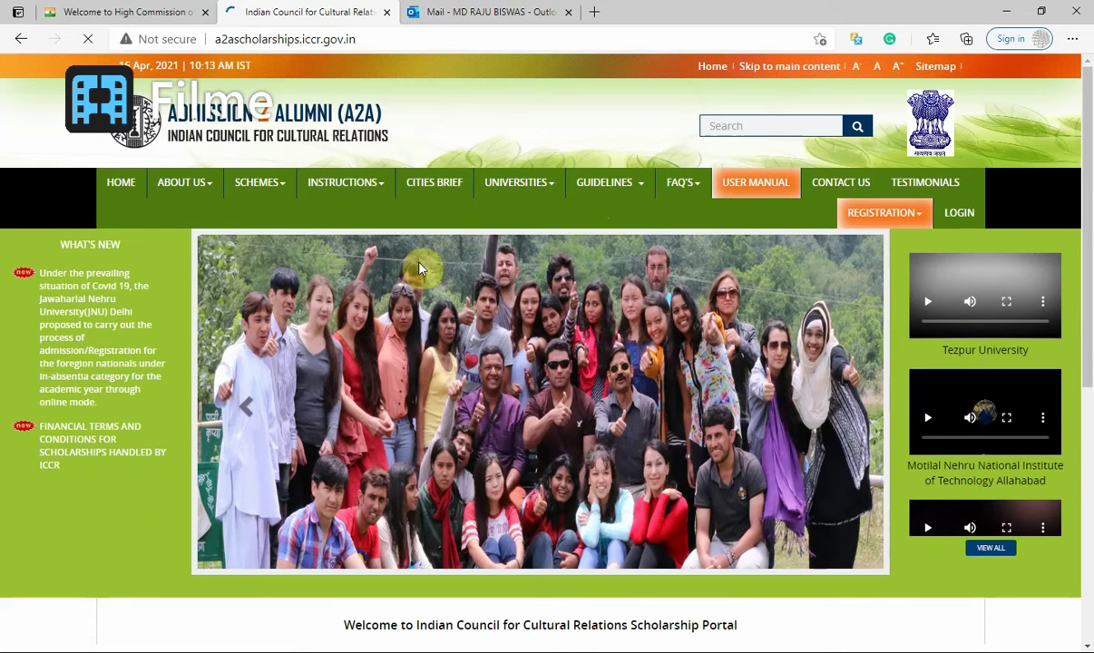
Scroll the portal home page down past the ICCR SCHOLARSHIP PORTAL LOGIN heading to the registration form.
scroll(418, 269, down, 4)
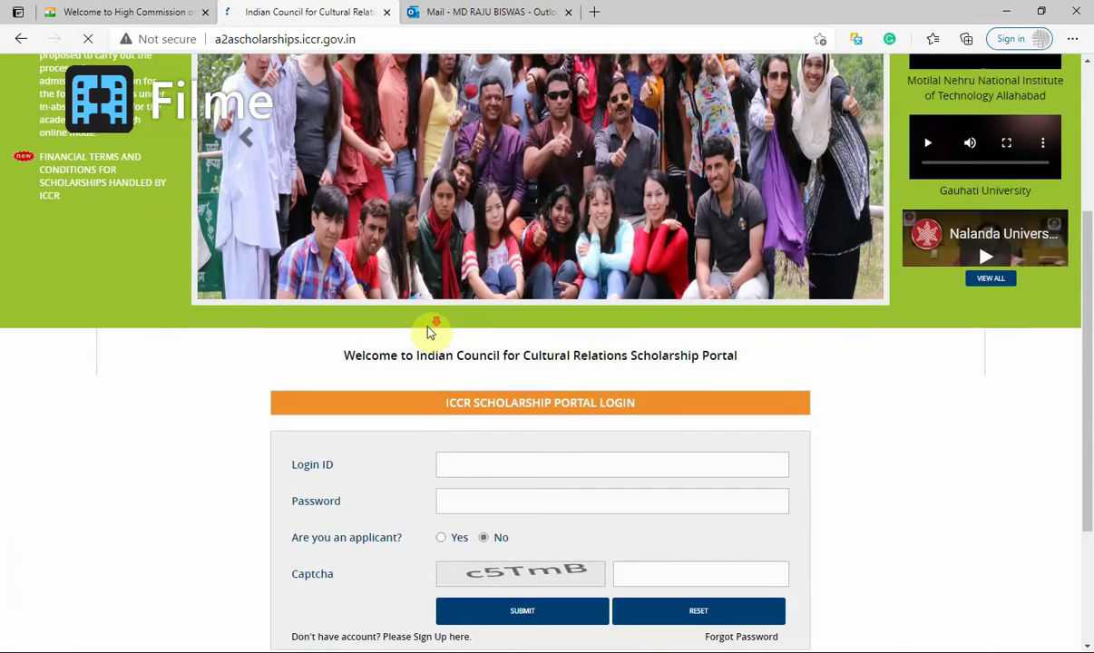
scroll(336, 349, down, 1)
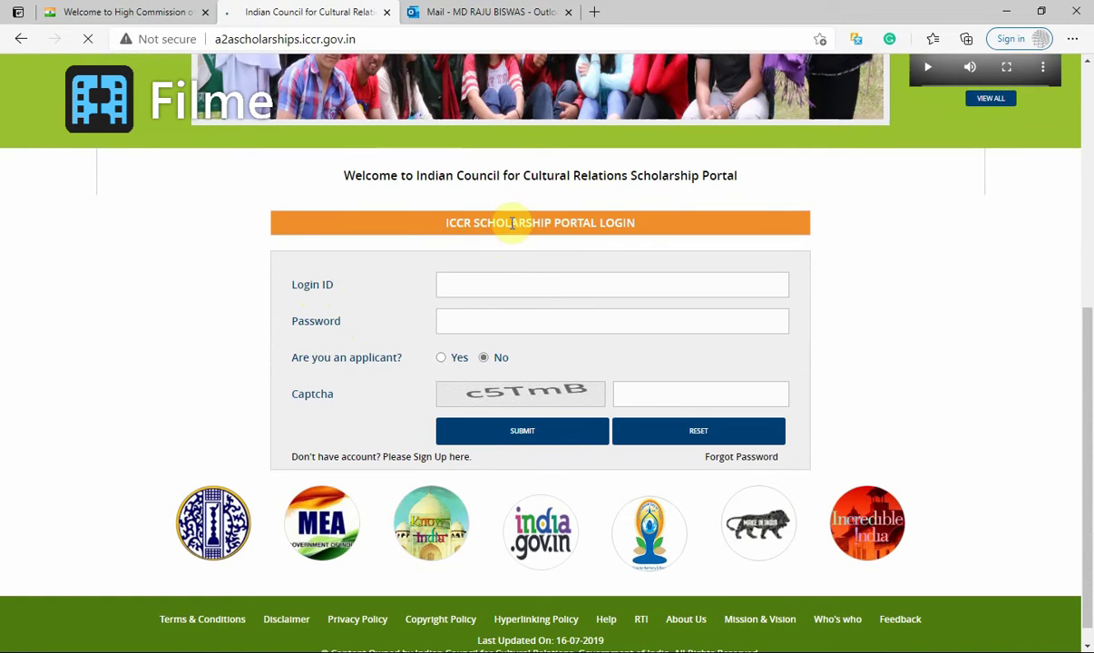
drag(488, 224, 584, 227)
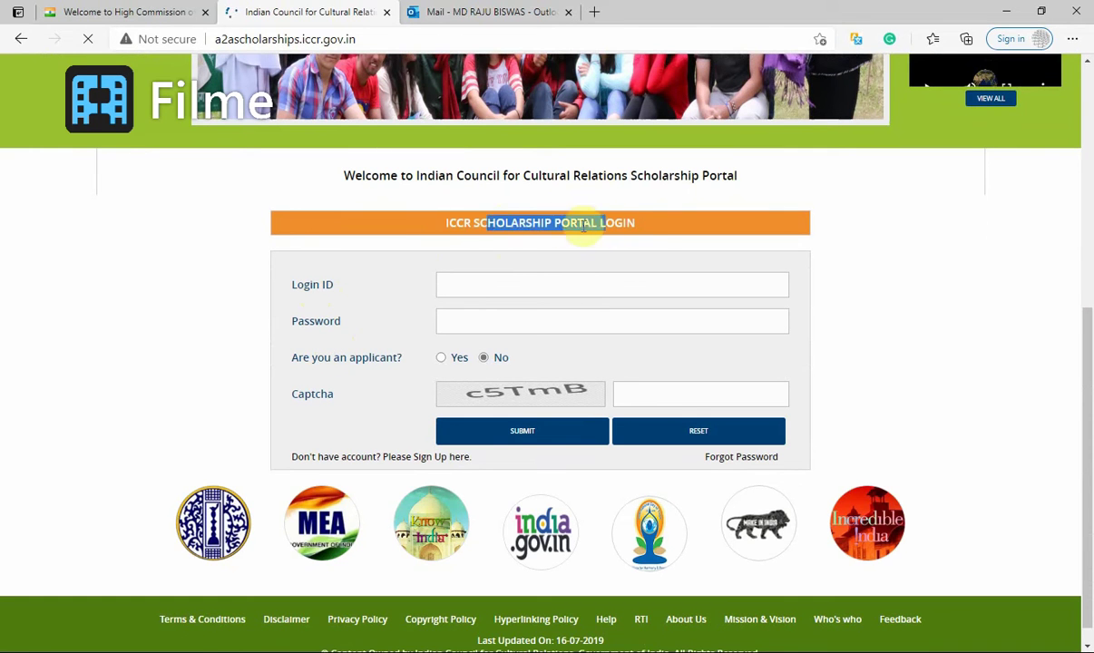
click(527, 225)
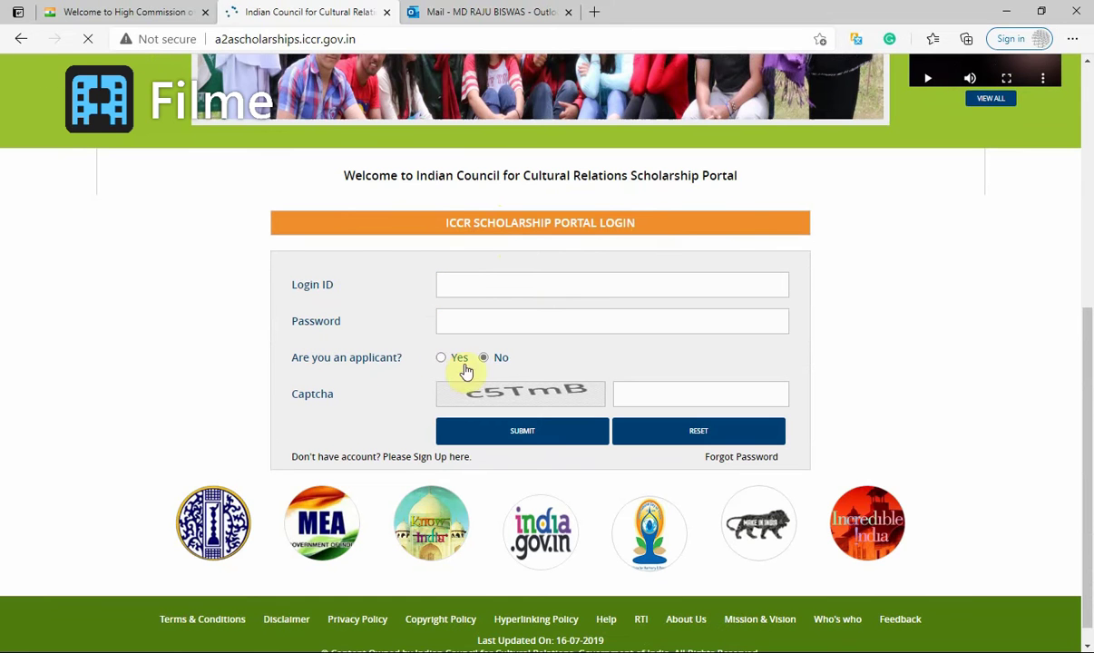
scroll(313, 420, down, 1)
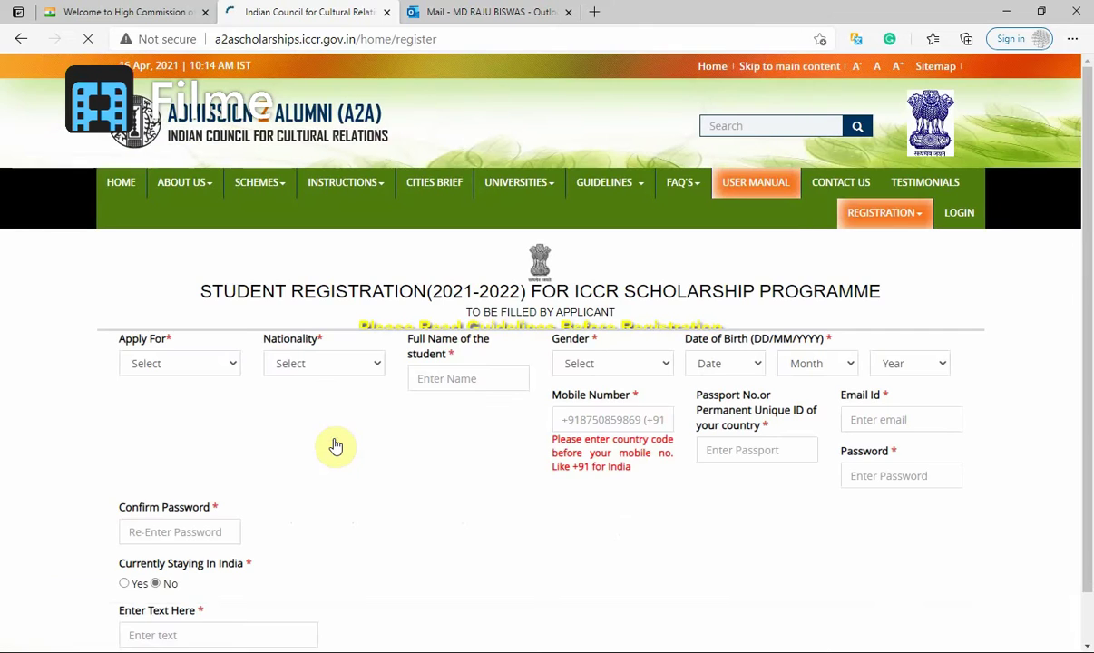
Apply for UG under all scholarship schemes with nationality Bangladesh.
scroll(336, 447, down, 3)
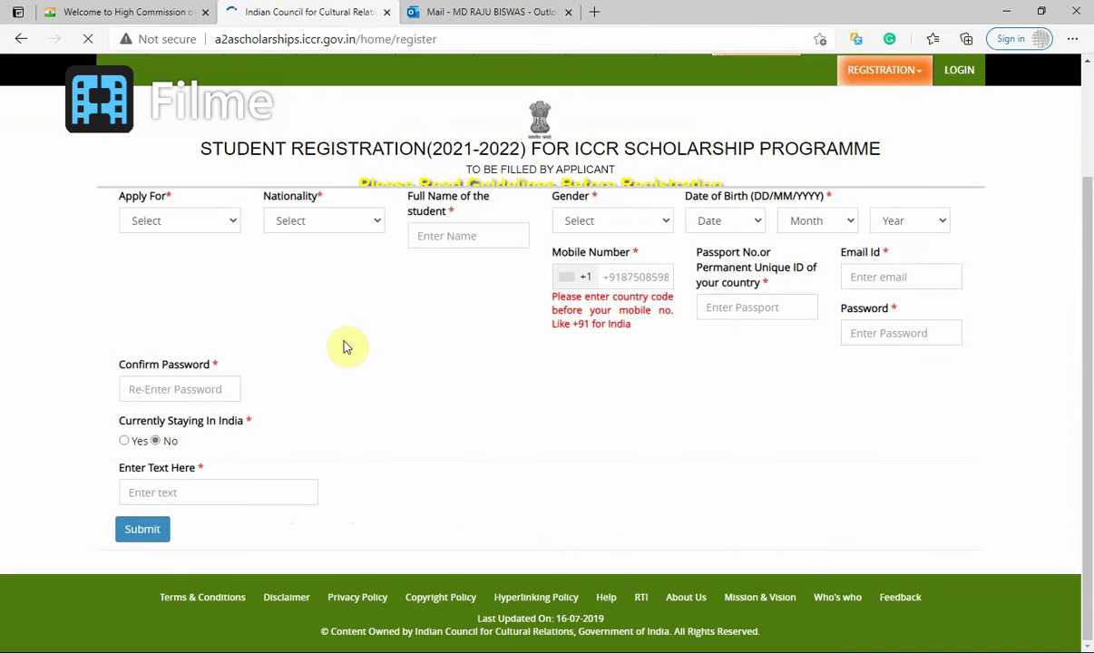
click(232, 221)
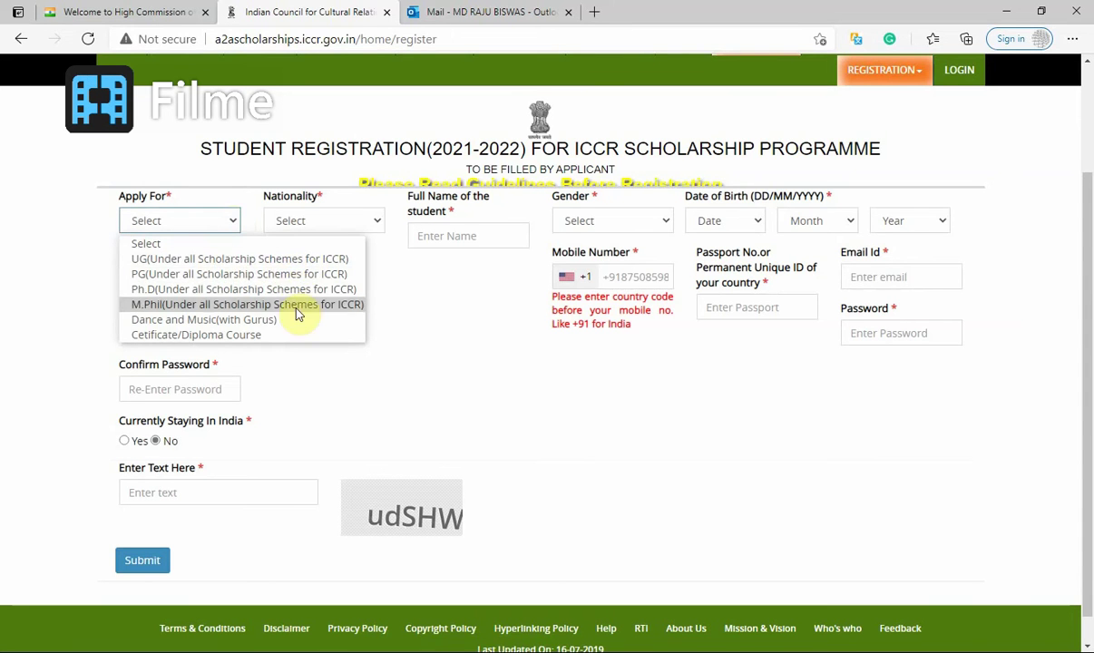
click(209, 260)
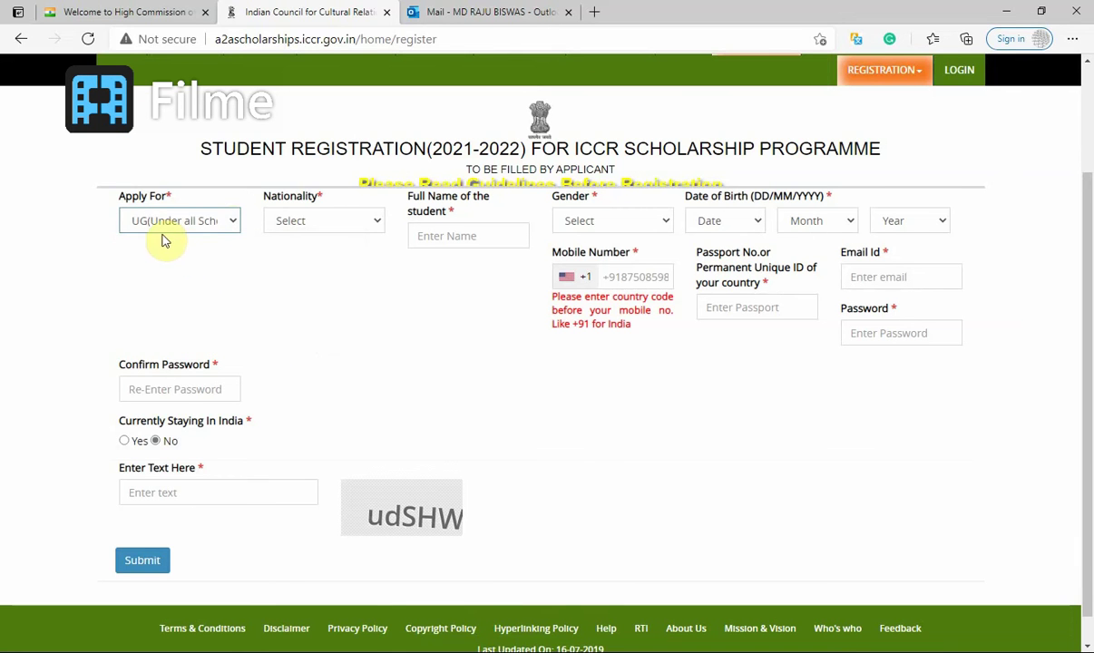
click(347, 217)
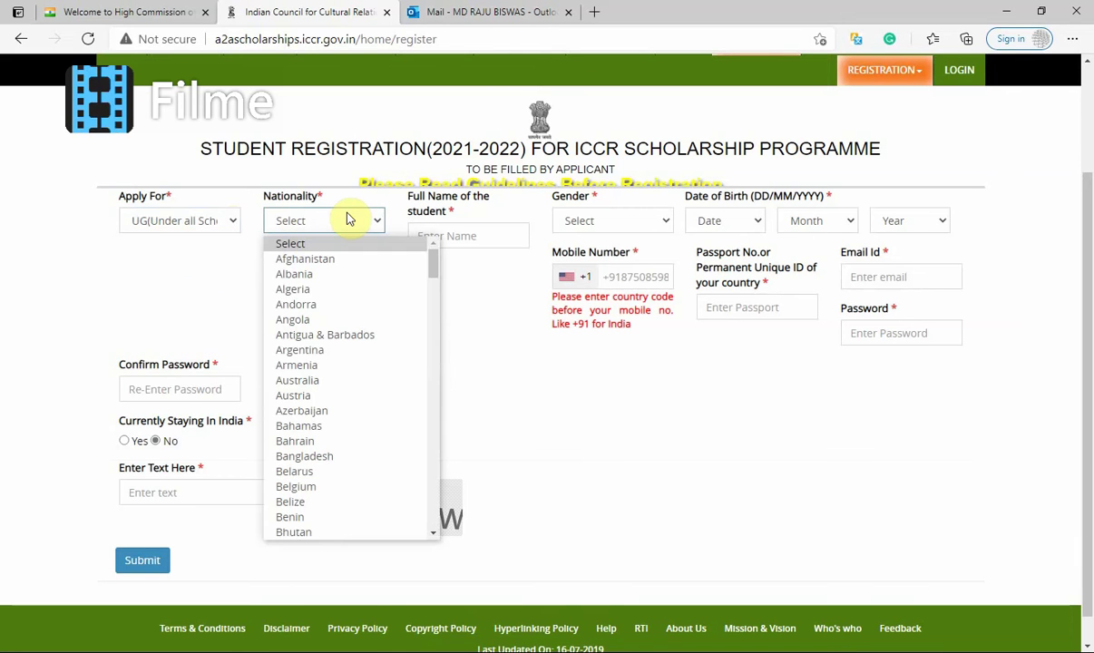
click(324, 459)
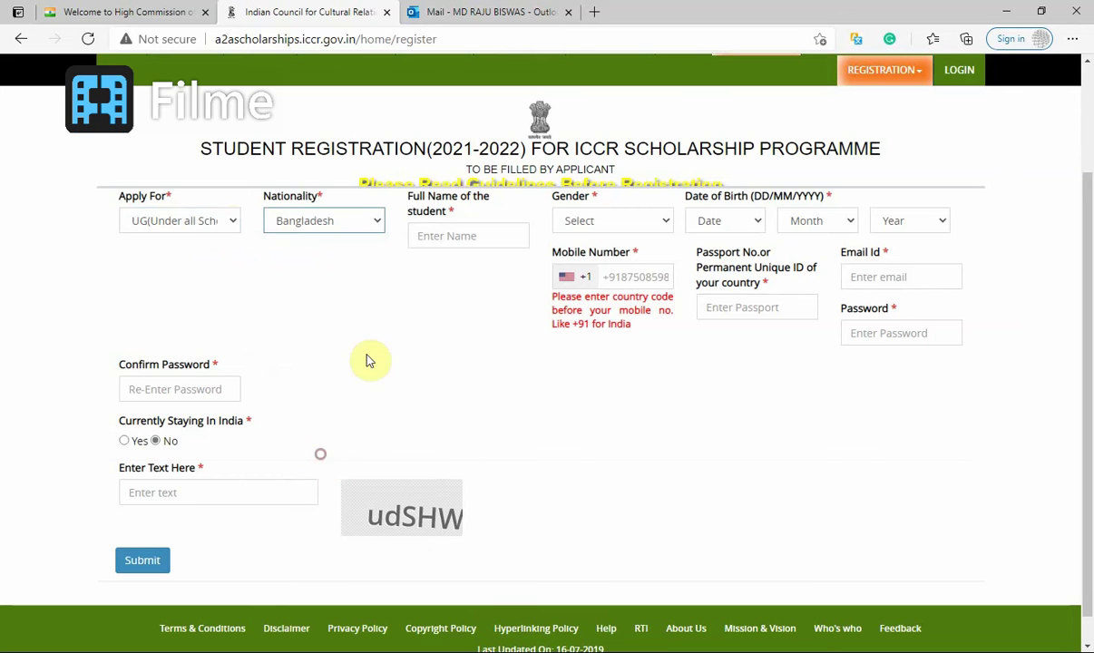
click(445, 237)
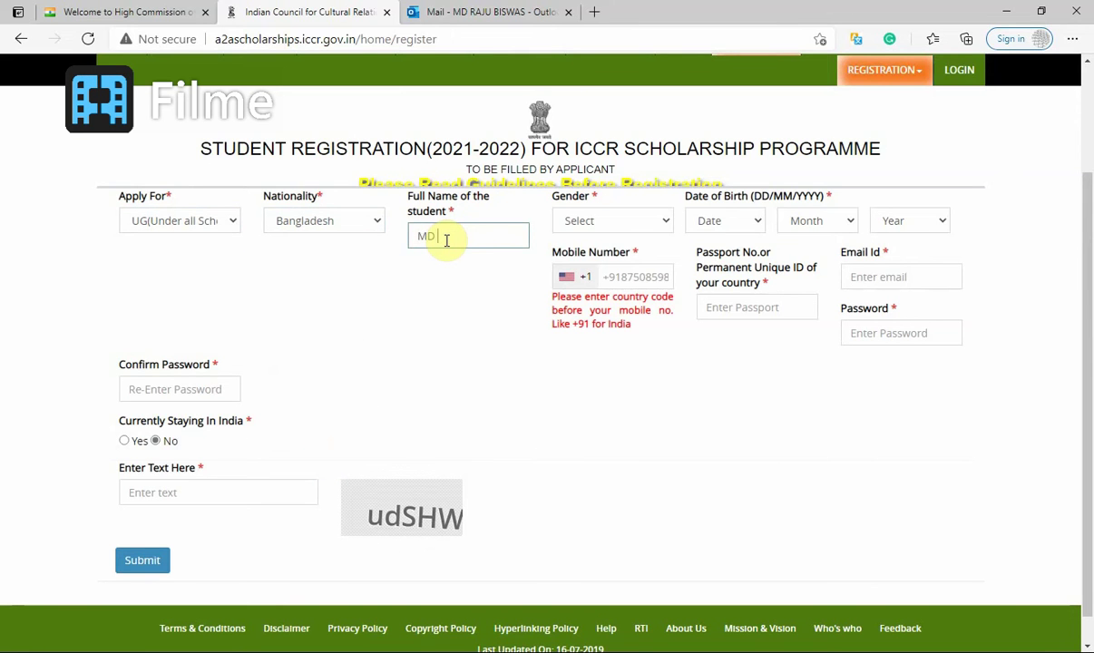
click(640, 219)
click(612, 247)
click(703, 223)
click(703, 347)
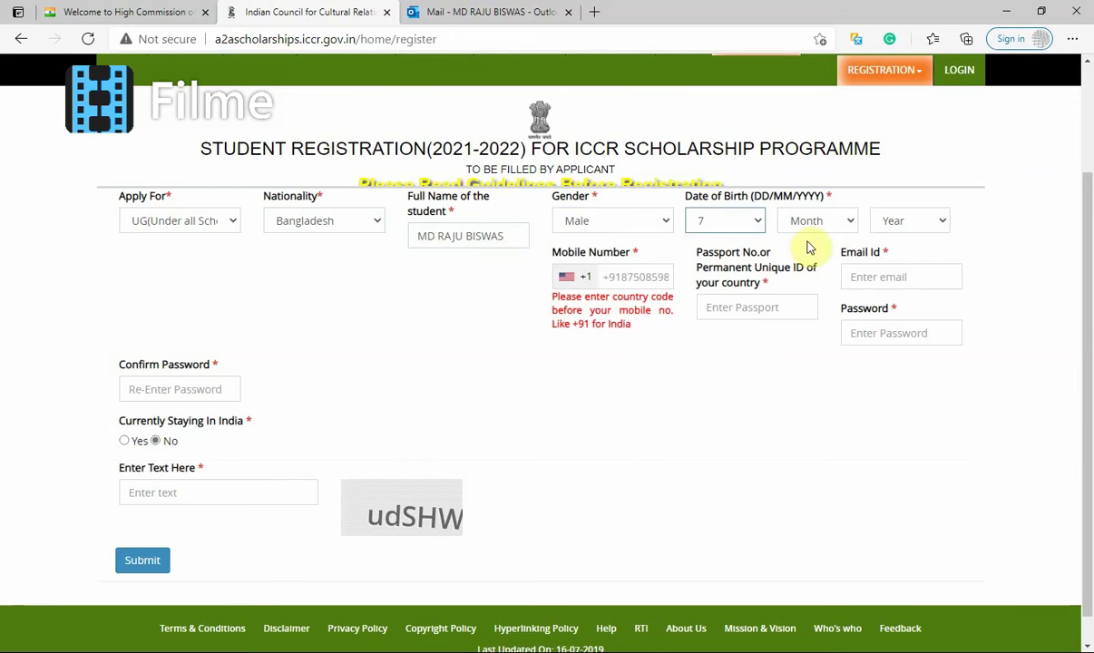
click(816, 220)
click(799, 309)
click(909, 220)
scroll(908, 354, down, 10)
click(906, 473)
Fill in the mobile number with country code, the outlook e-mail address, and the passport number.
click(652, 277)
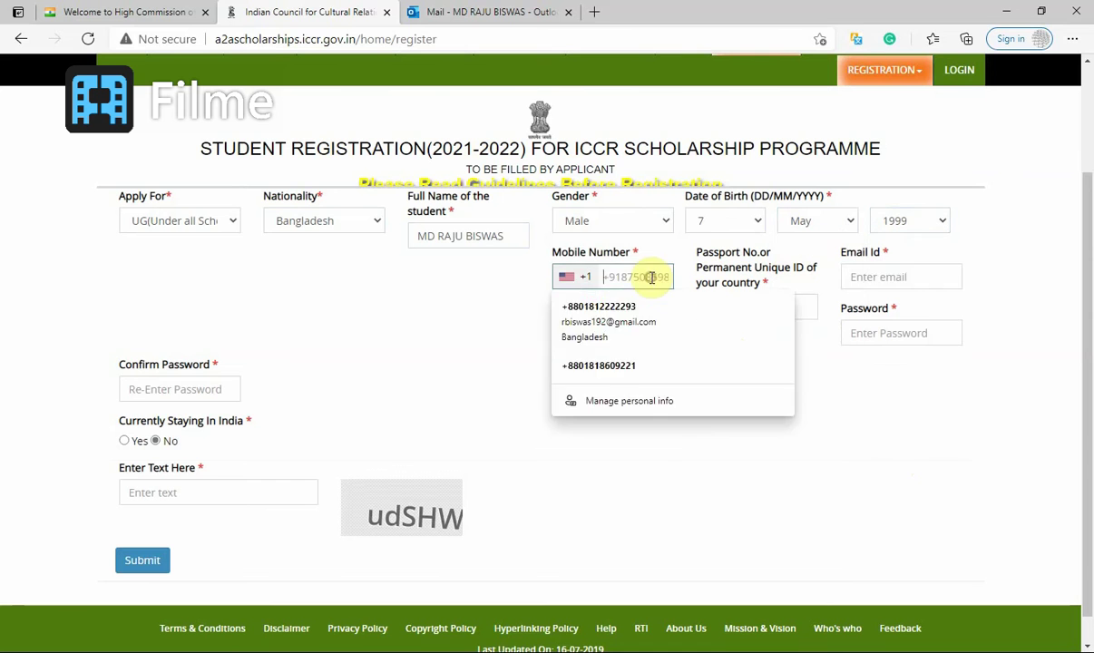
click(600, 313)
click(626, 277)
click(629, 275)
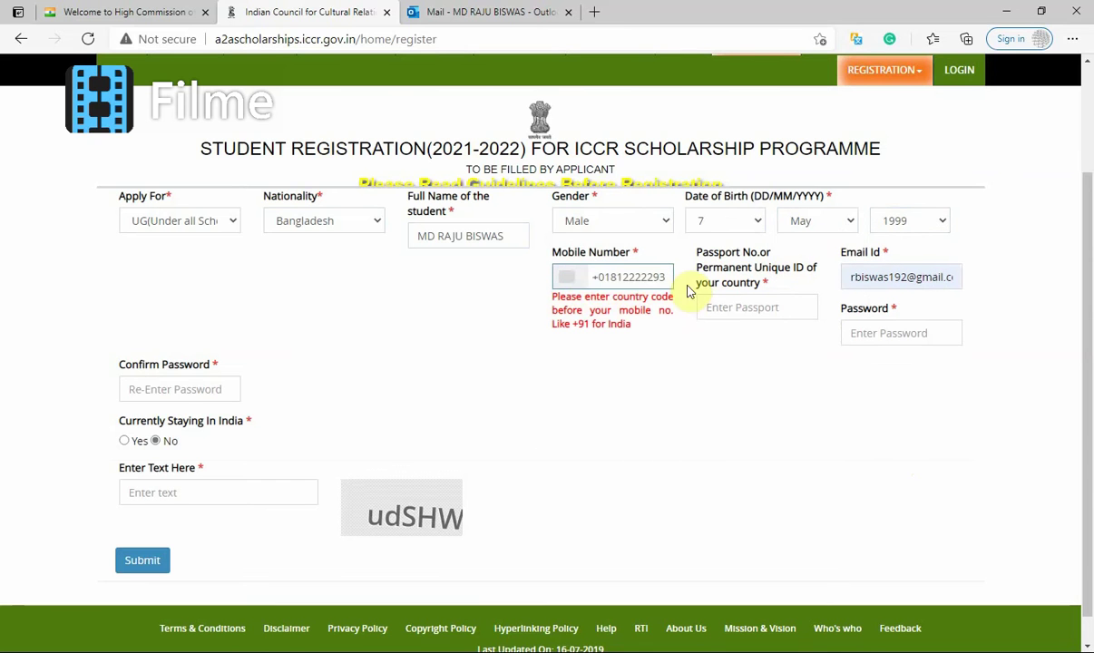
click(592, 284)
key(BackSpace)
key(BackSpace)
key(BackSpace)
text(880)
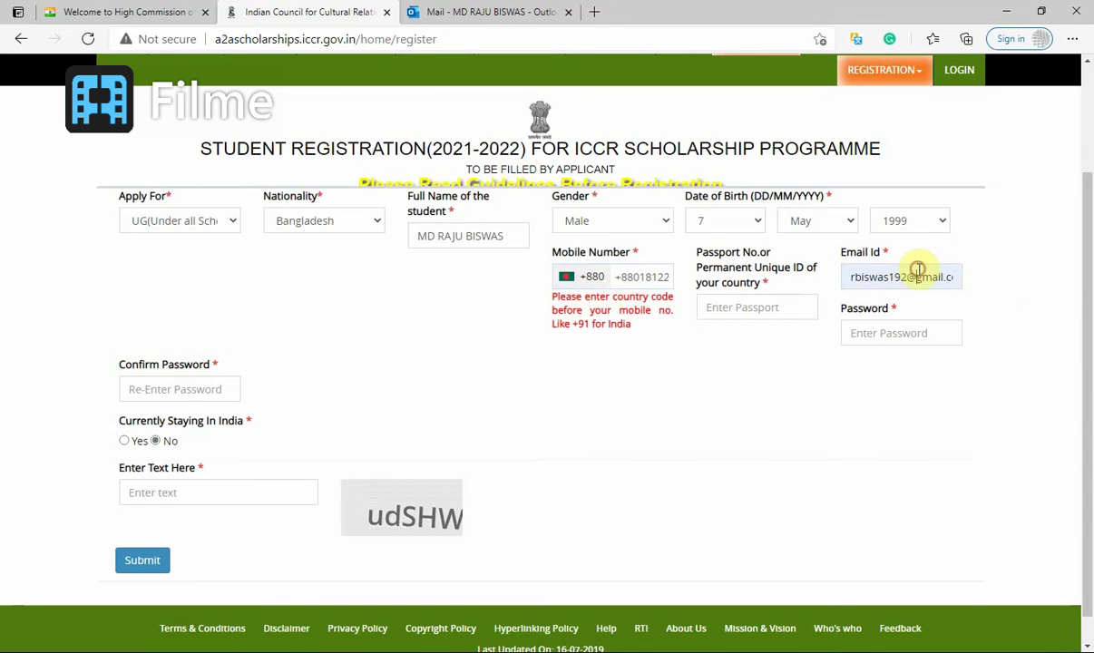
triple_click(916, 276)
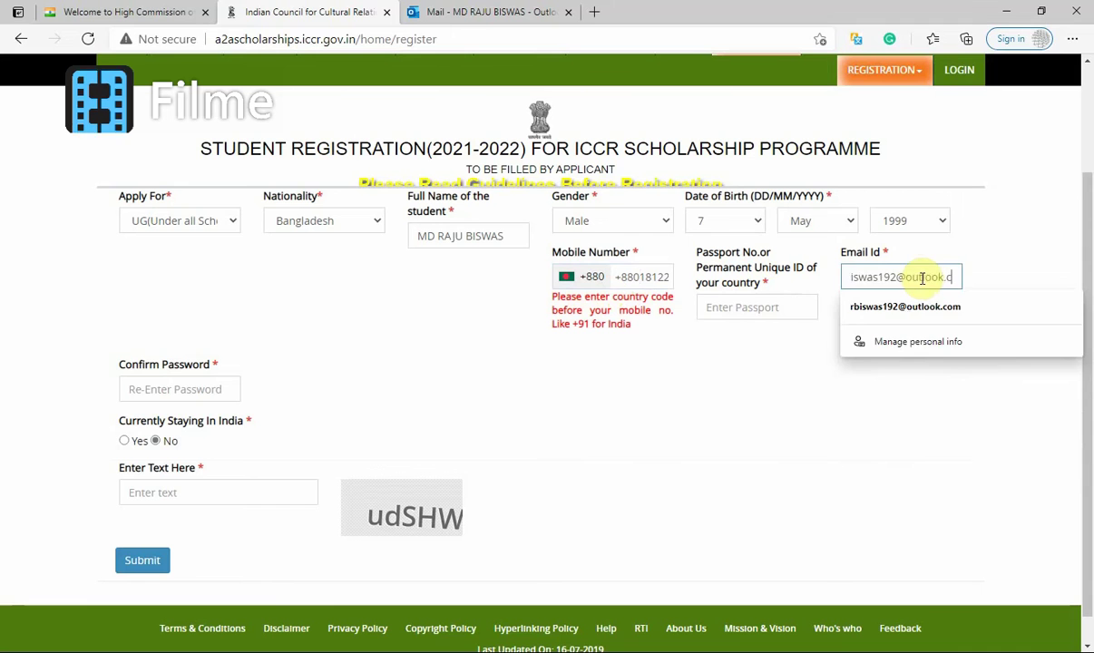
click(901, 308)
click(760, 309)
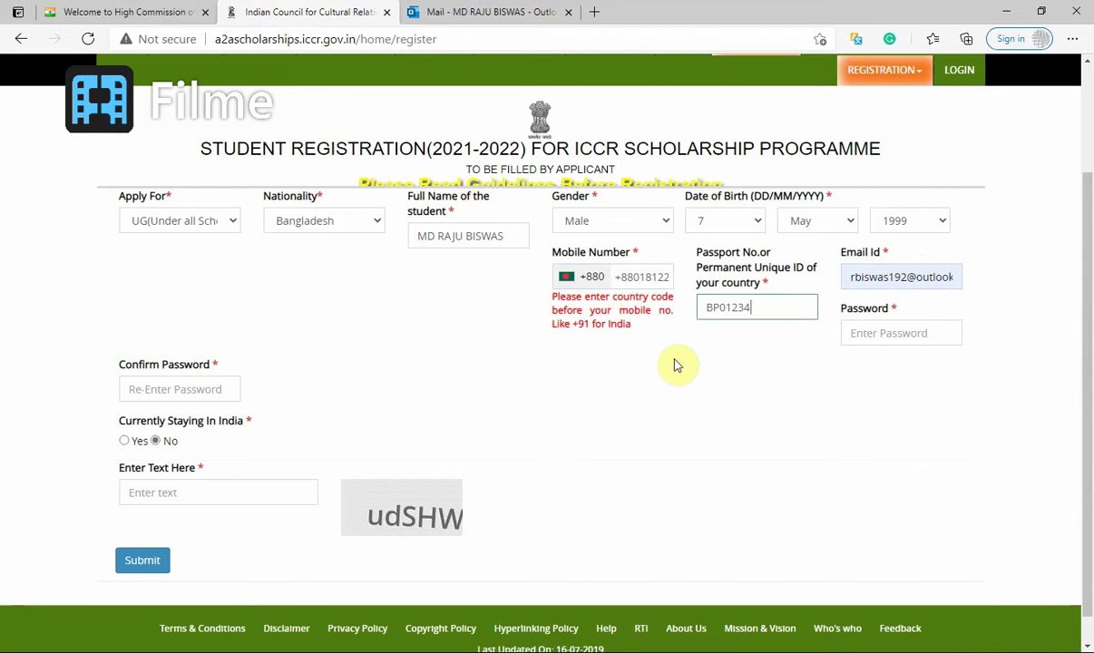
Enter the account password and confirm it.
click(895, 332)
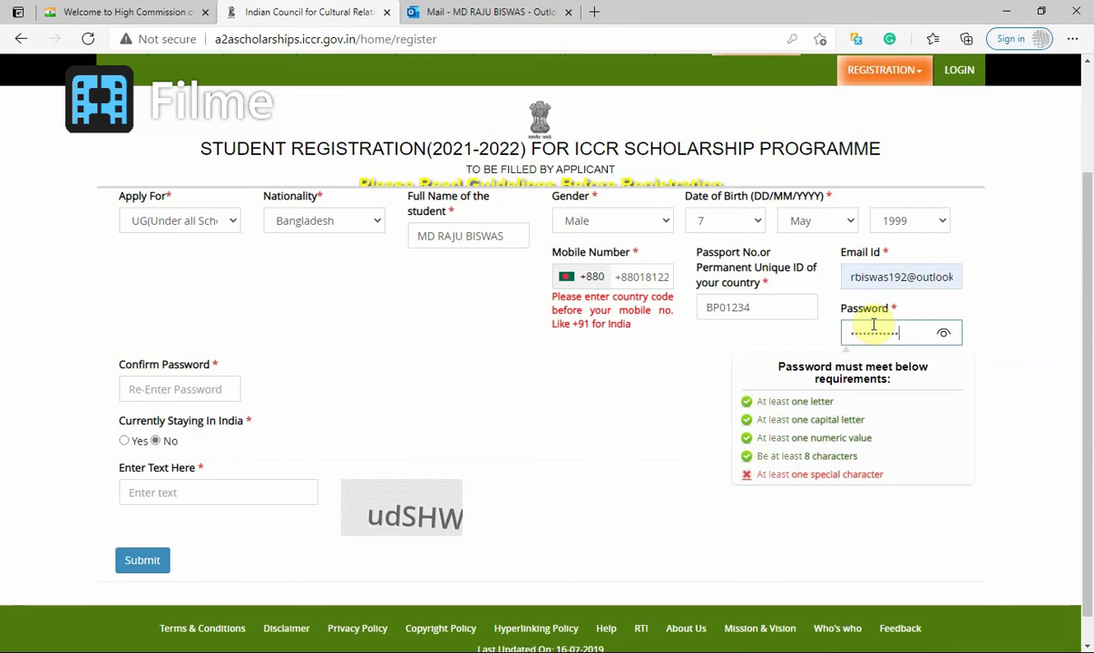
key(ctrl+a)
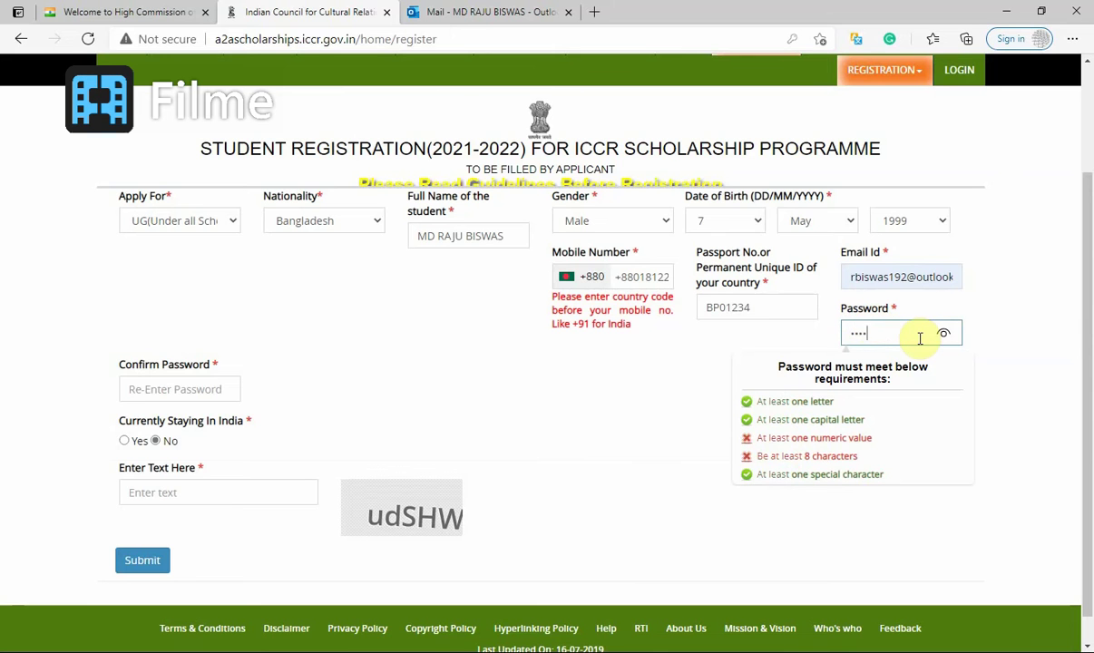
click(218, 392)
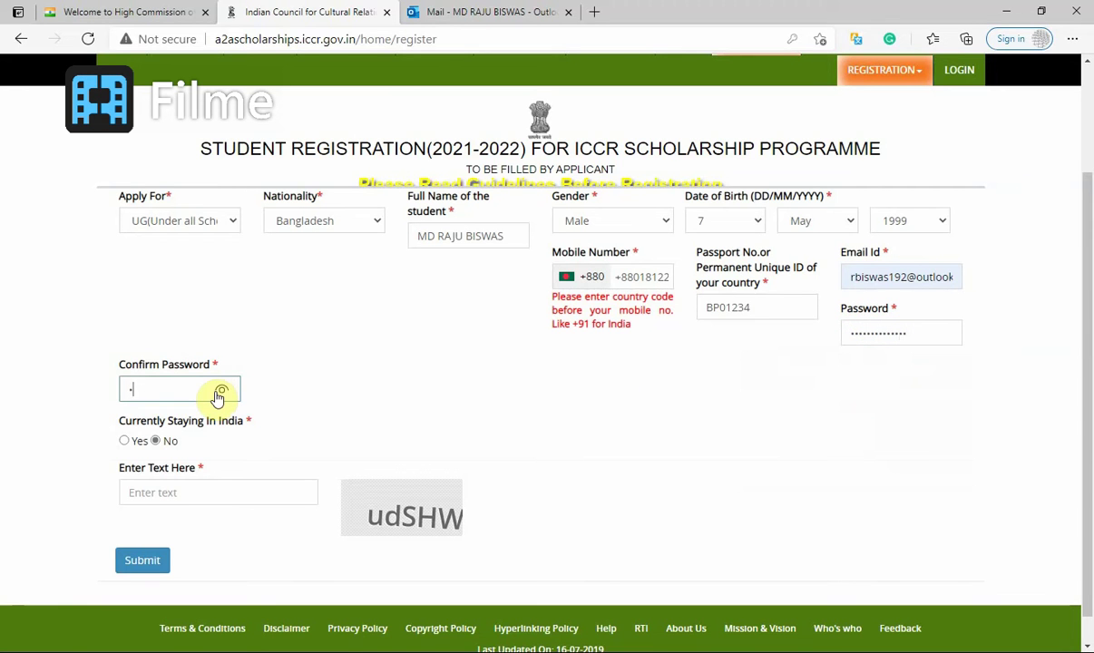
Type the captcha verification text and submit the registration form.
scroll(125, 423, down, 1)
click(141, 458)
text(udS)
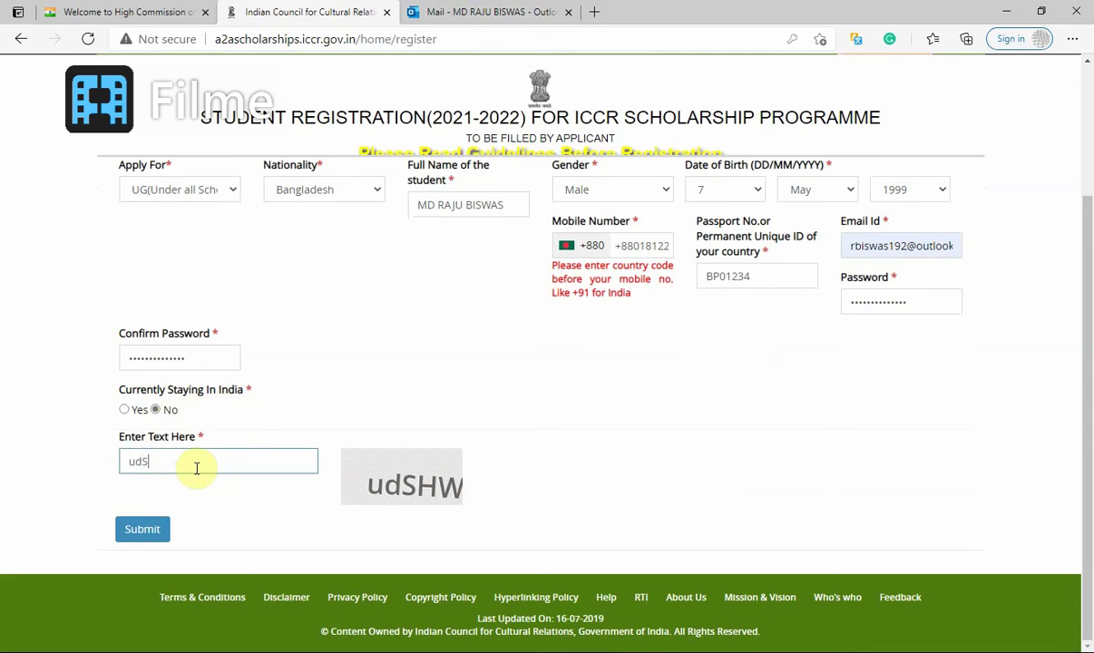
text(HW)
click(141, 528)
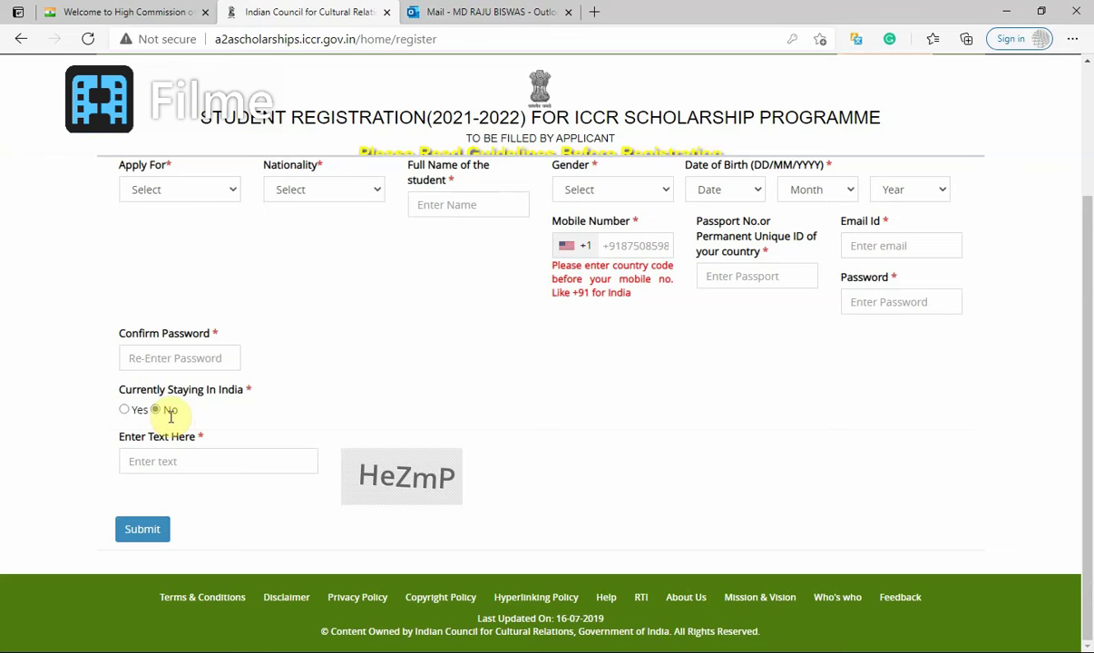
In the mailbox, open the ICCR Activate Account e-mail and follow 'Click here to activate A2A account'.
click(442, 11)
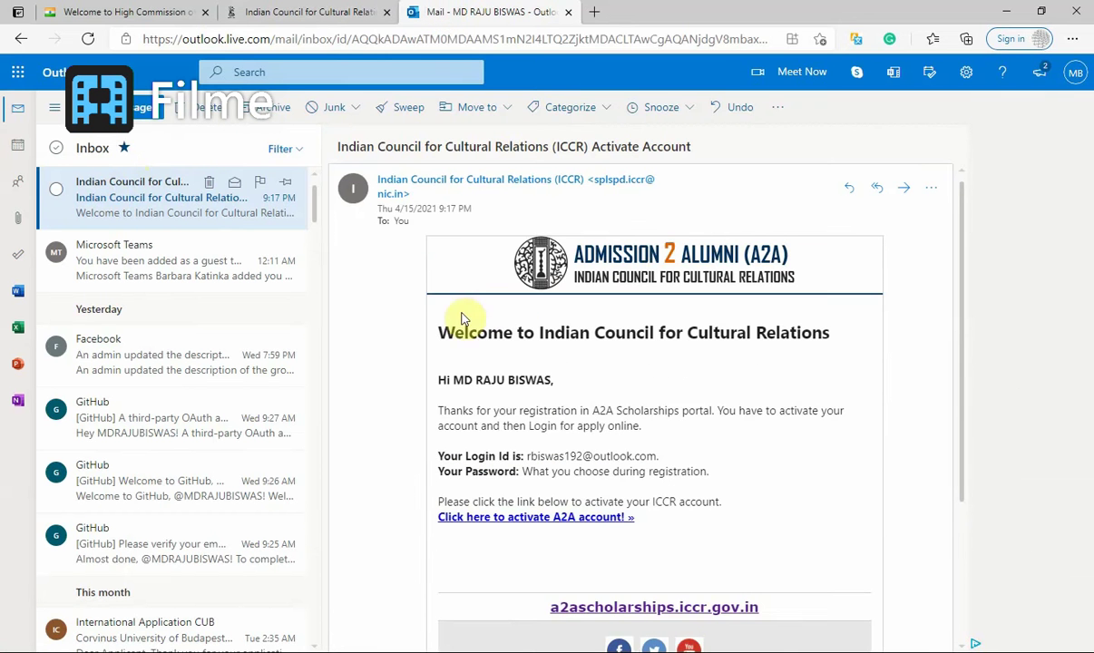
scroll(538, 320, down, 1)
scroll(480, 332, down, 1)
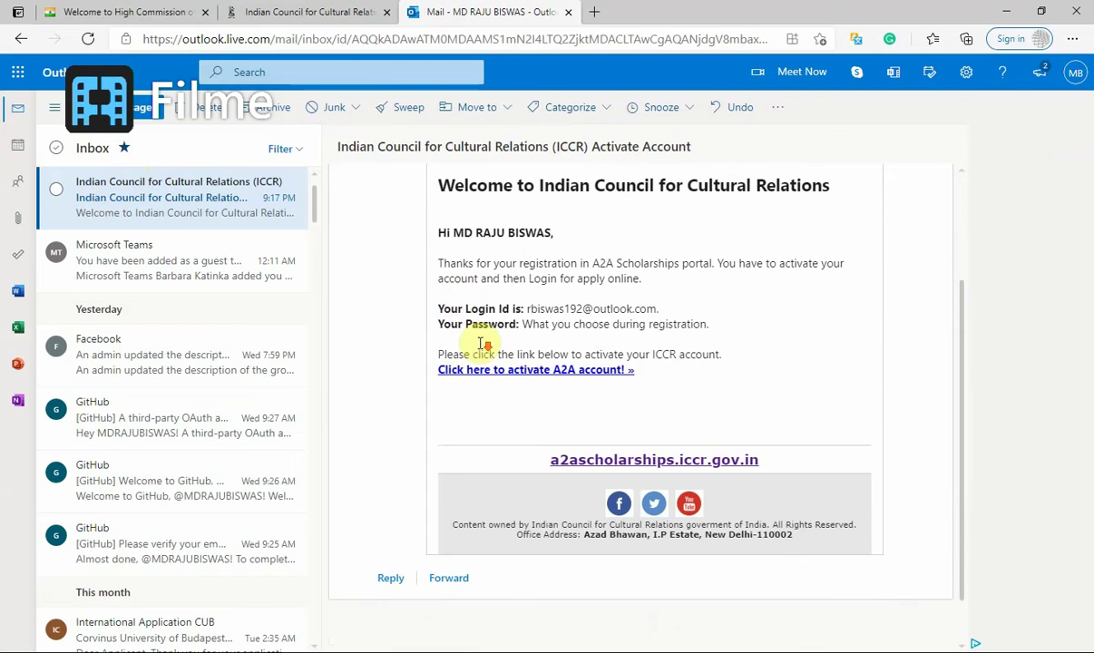
double_click(527, 310)
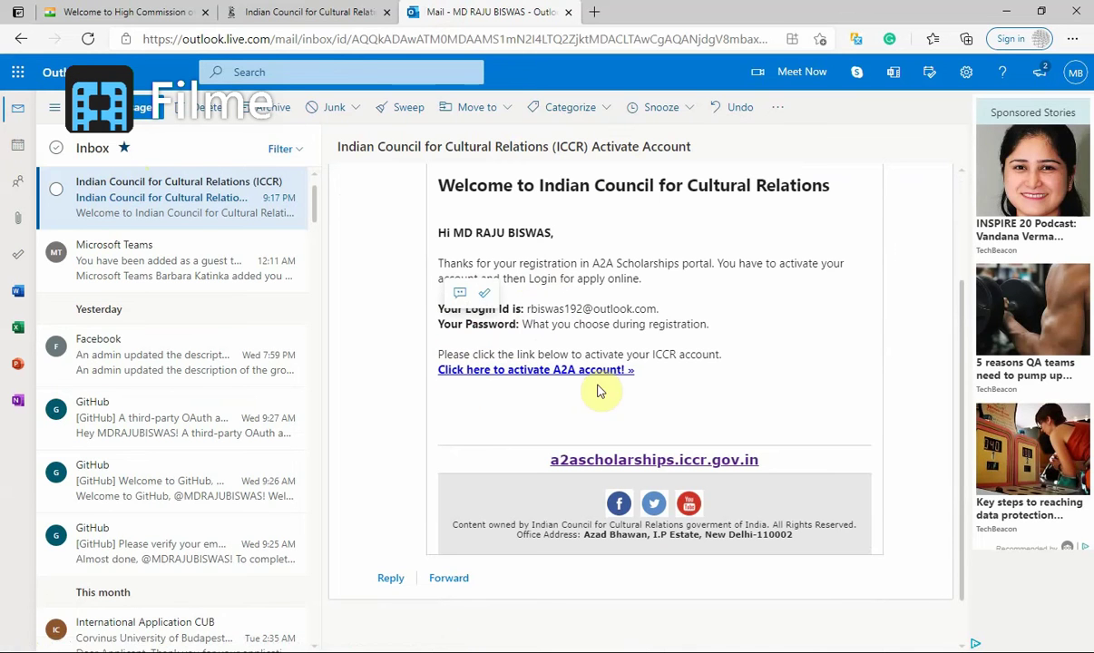
click(544, 372)
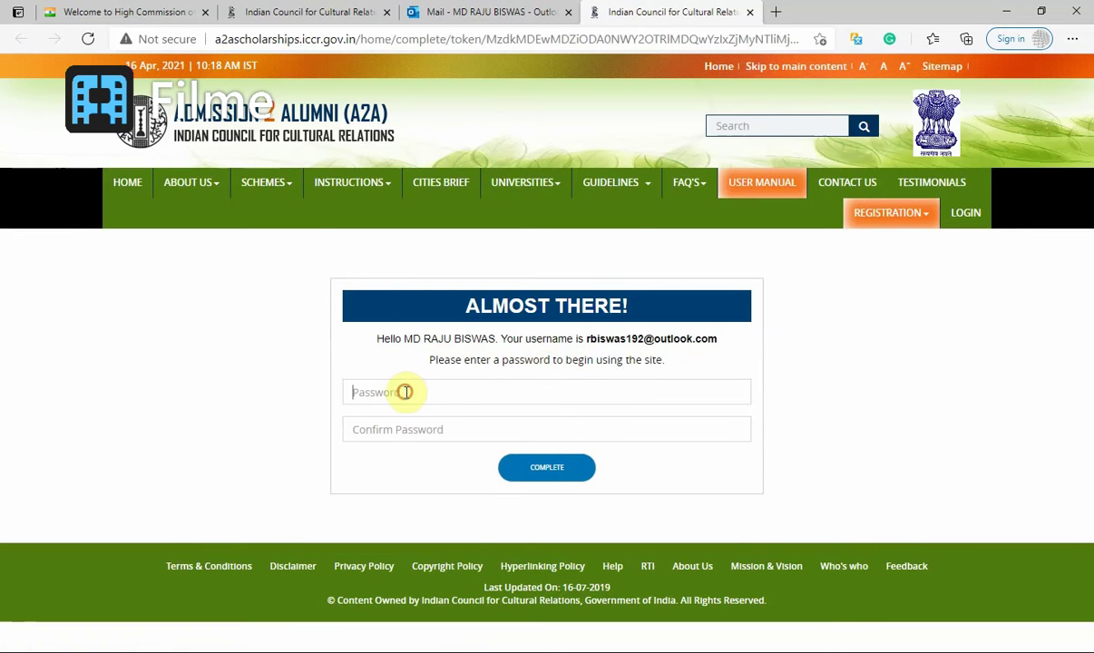
Enter and confirm the new password, click COMPLETE, and close the Thank You message.
click(405, 392)
text(•••)
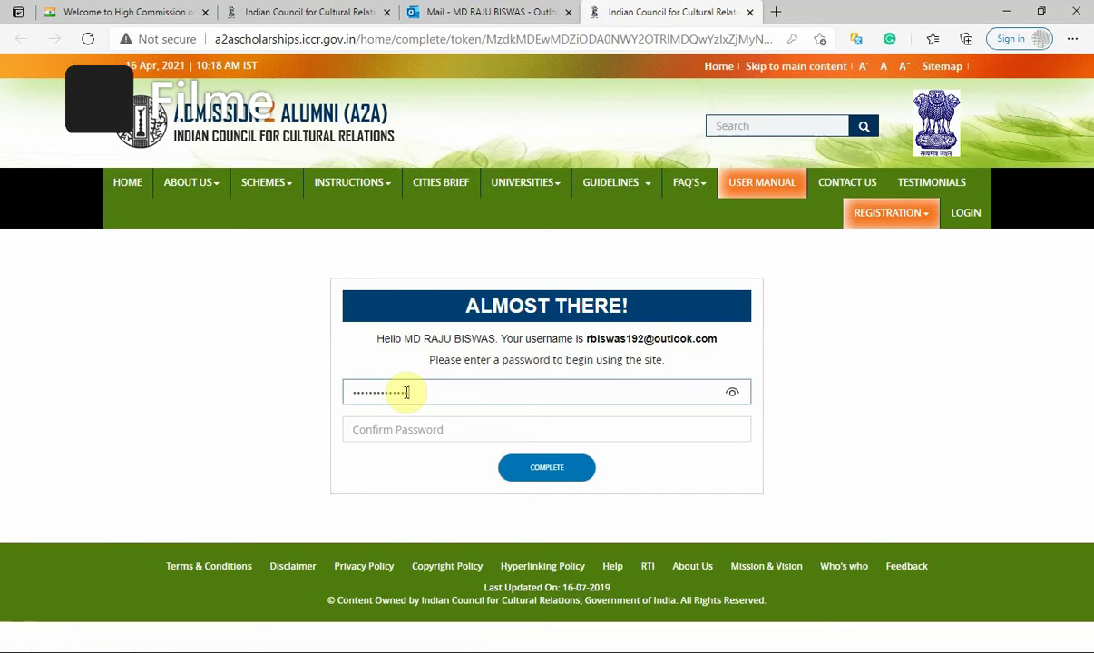
click(414, 429)
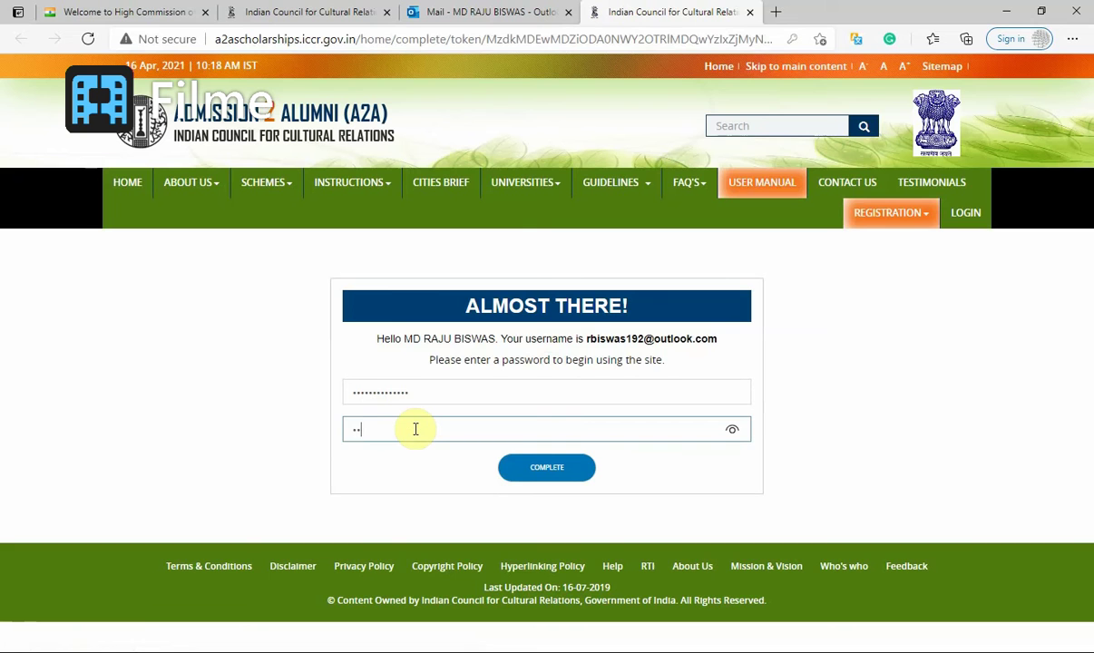
text(•••••••)
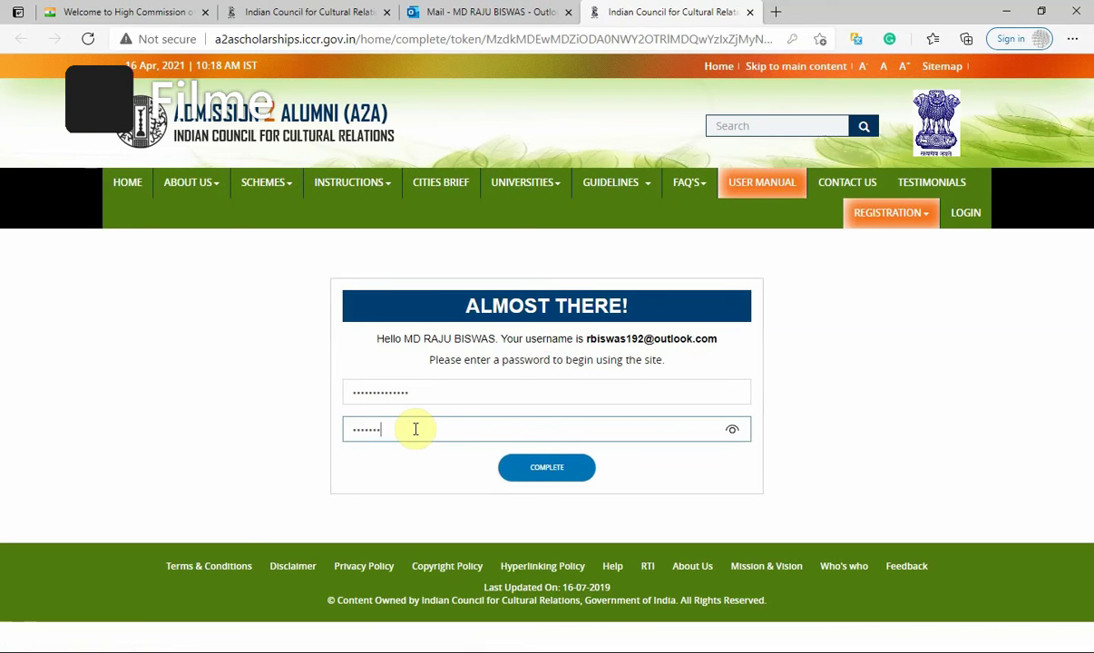
text(••)
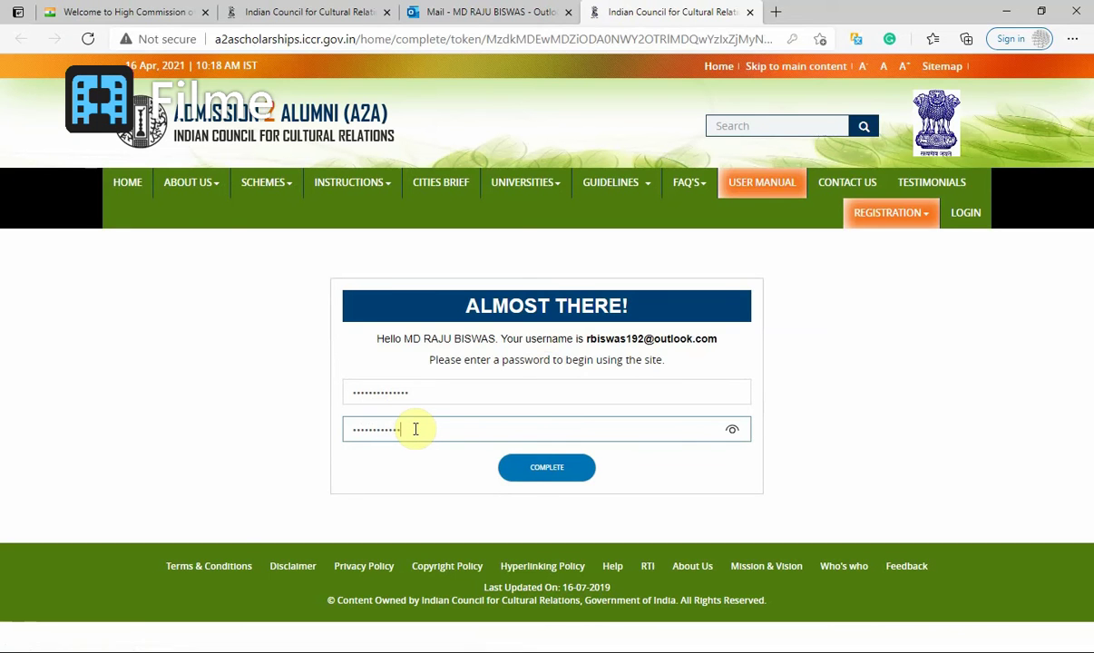
click(512, 465)
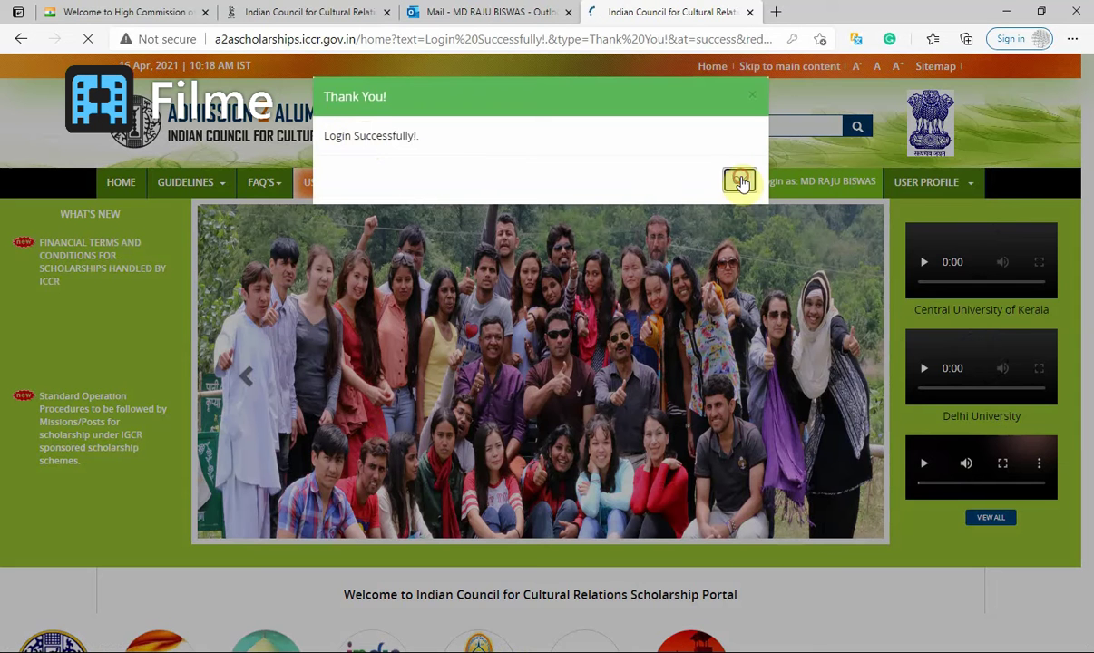
click(758, 98)
scroll(591, 257, down, 3)
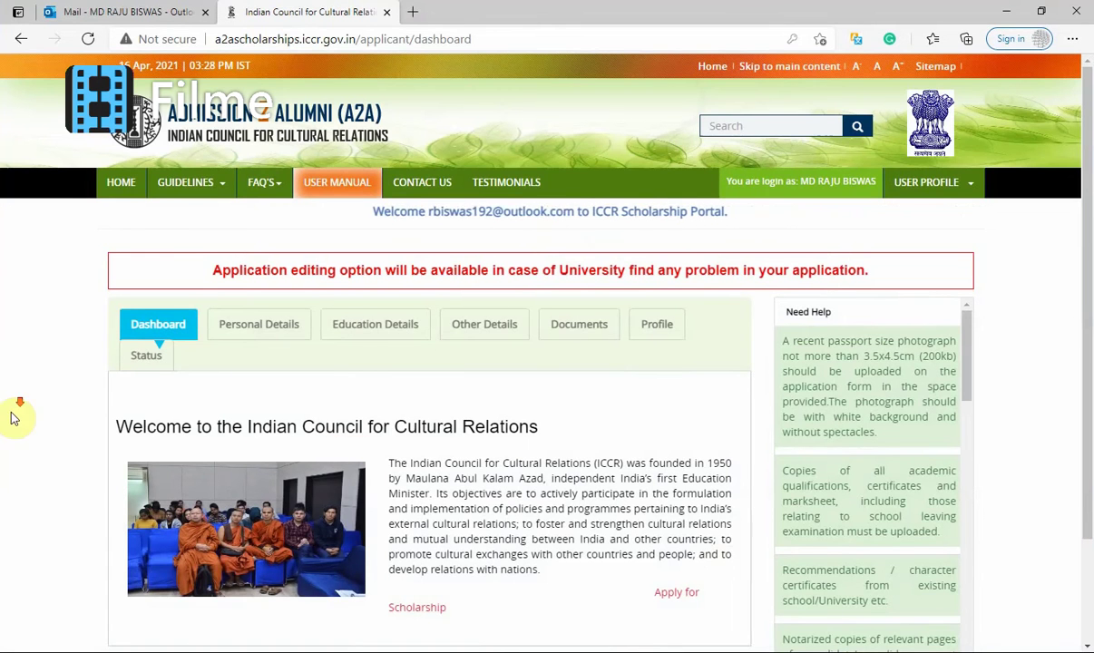
Click 'Apply for Scholarship' on the Dashboard to load the 2021-2022 application form.
scroll(109, 414, down, 2)
scroll(273, 408, up, 2)
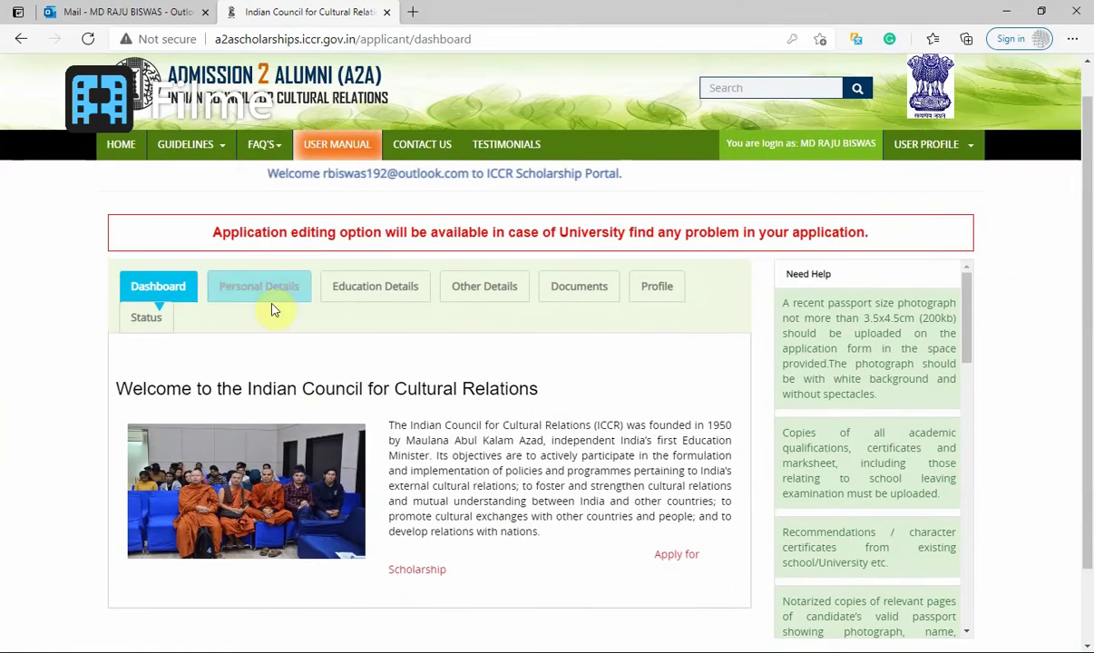
scroll(209, 331, down, 1)
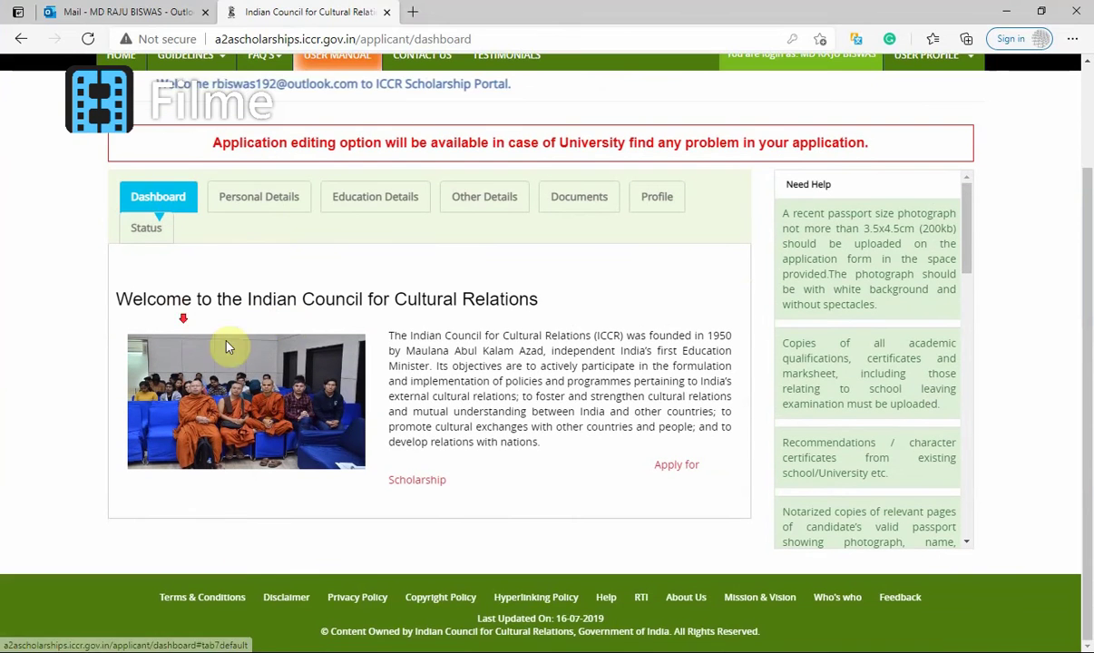
click(673, 467)
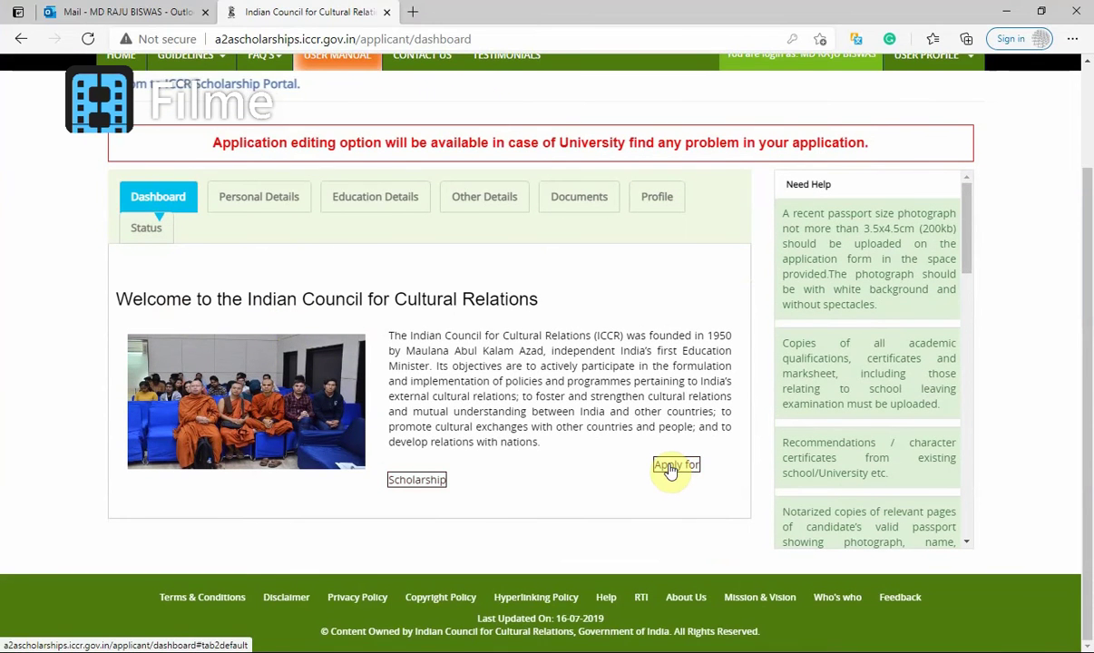
click(662, 467)
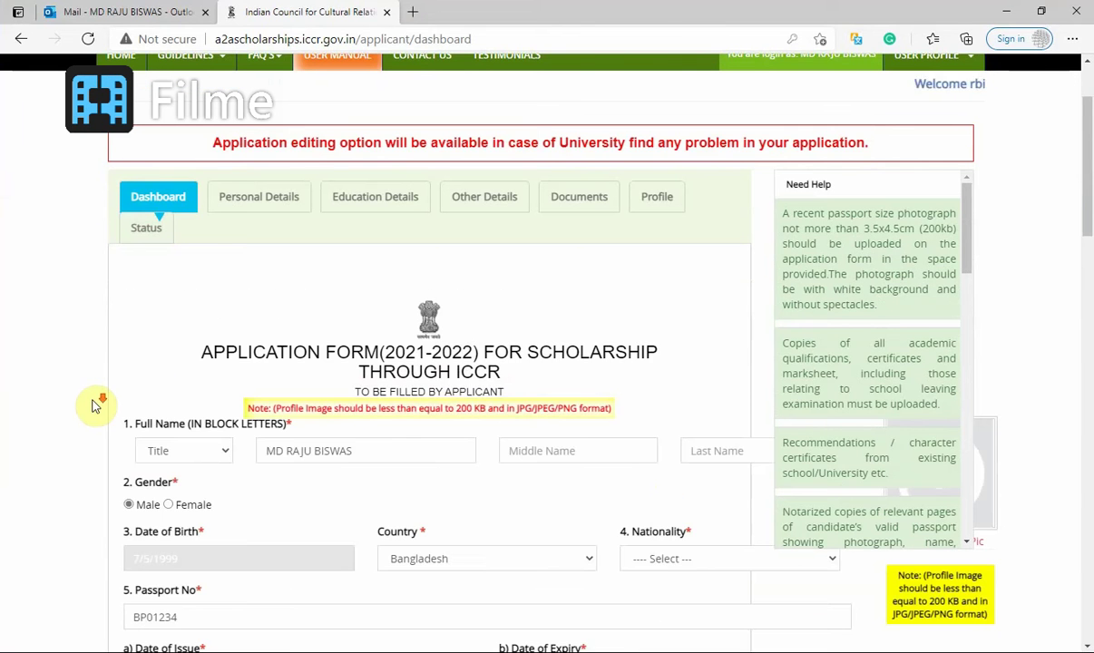
scroll(92, 407, down, 4)
scroll(91, 406, up, 1)
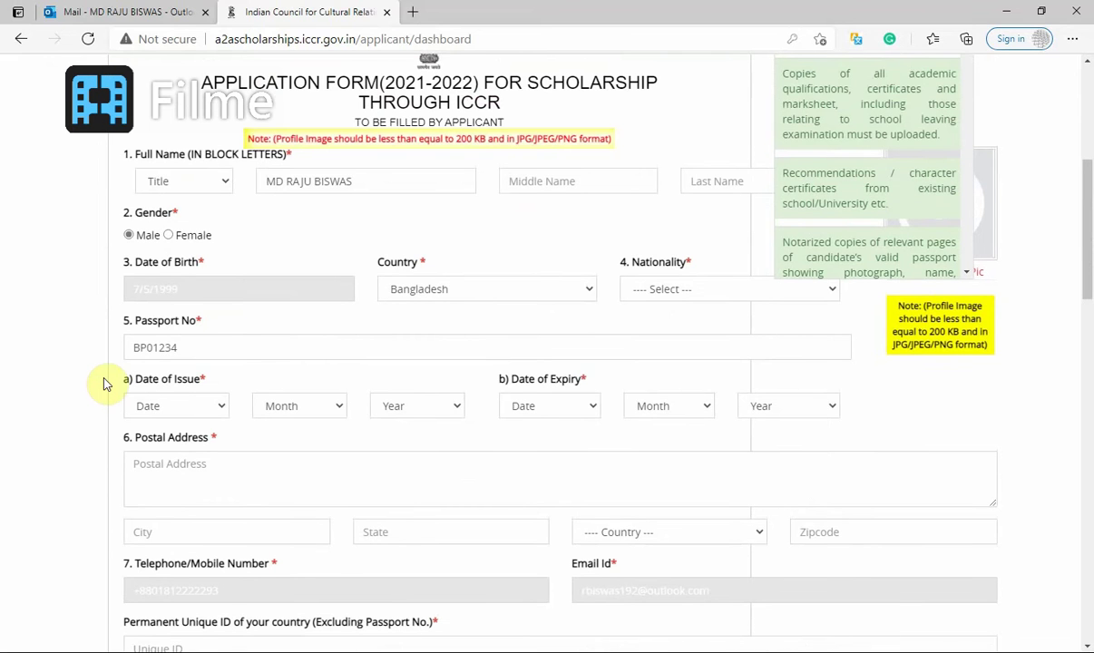
Set the title to Mr., move the surname into Last Name, and choose nationality Bangladesh.
click(227, 182)
click(160, 219)
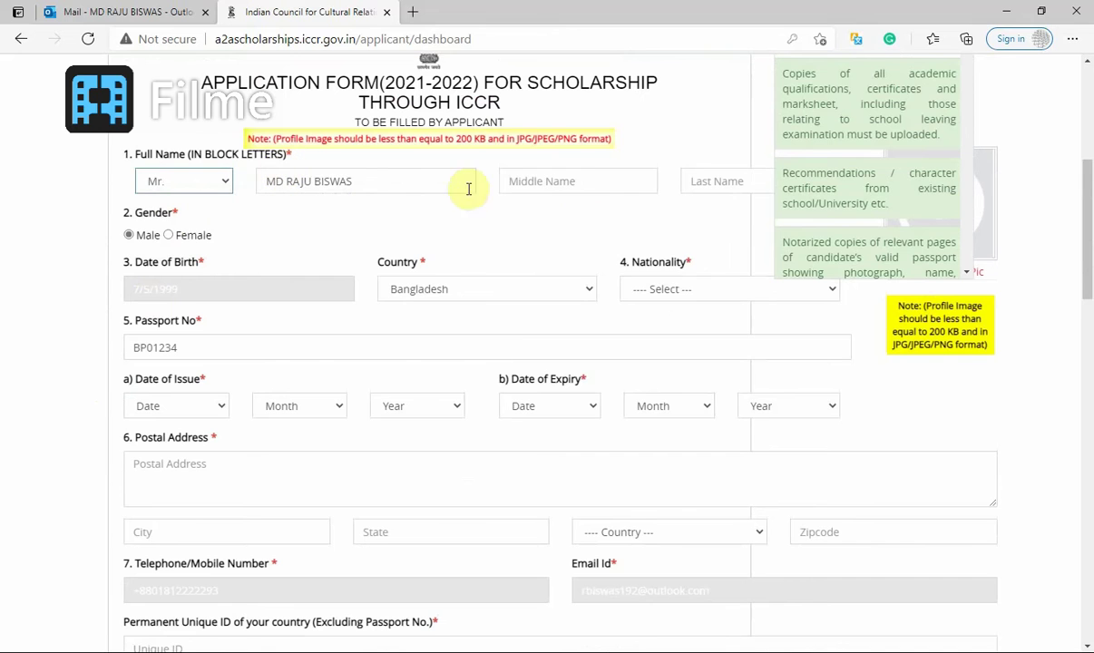
drag(464, 188, 316, 182)
key(ctrl+x)
click(704, 180)
key(ctrl+v)
scroll(349, 313, down, 1)
click(702, 201)
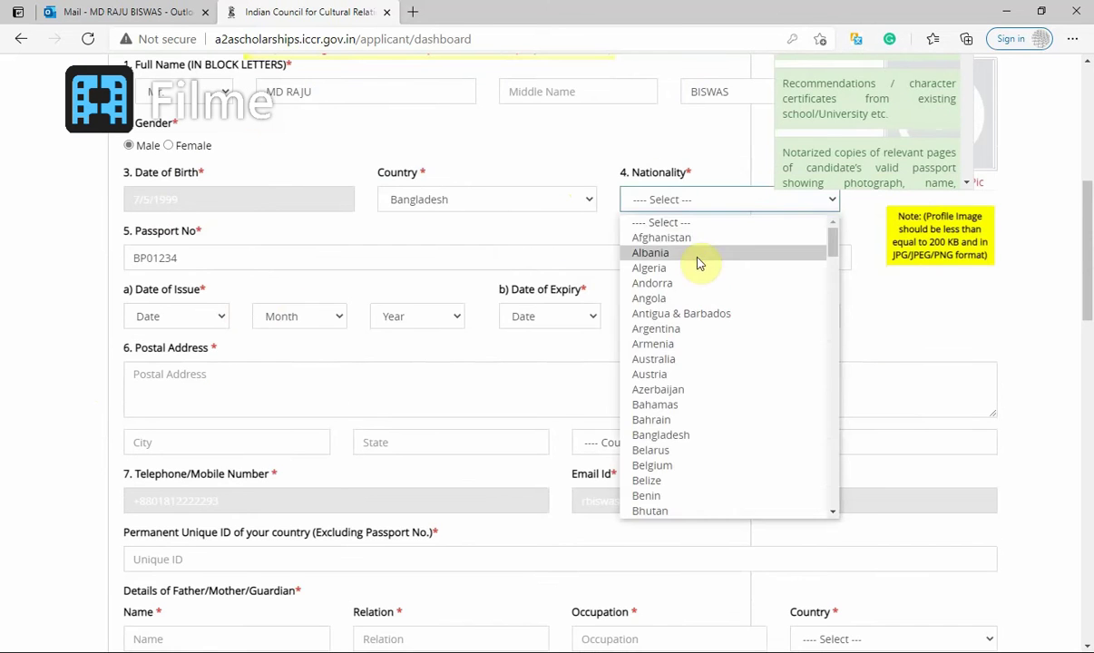
click(660, 447)
Set the passport issue date to 9 May 2020 and expiry date to 8 May 2025.
scroll(544, 381, down, 1)
click(173, 226)
click(138, 386)
click(300, 226)
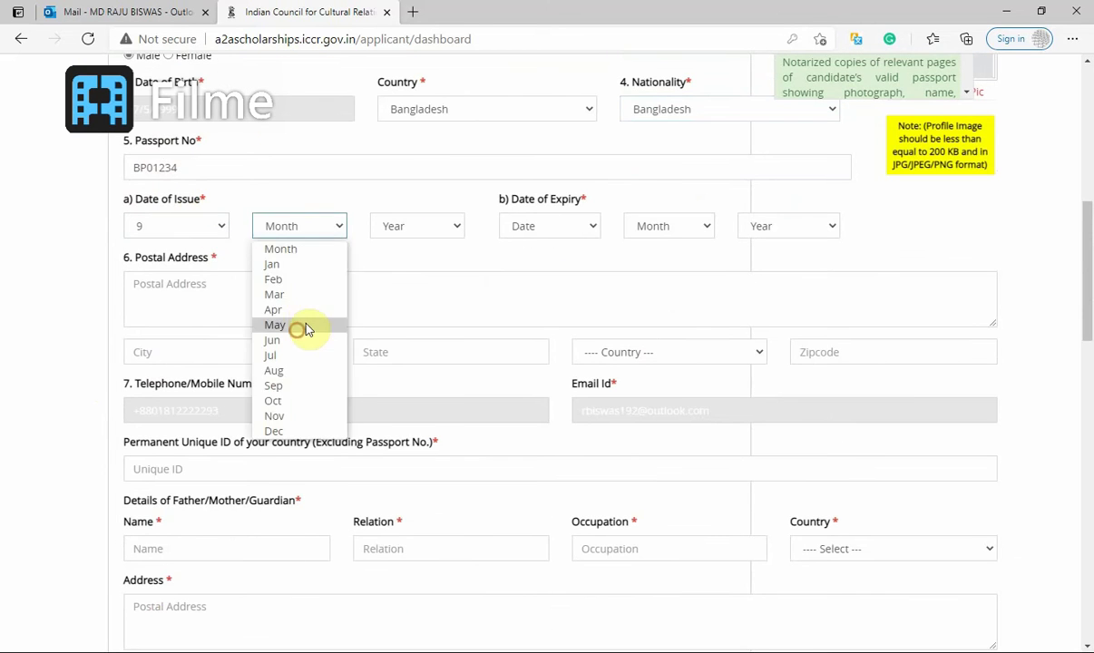
click(295, 320)
click(416, 226)
scroll(416, 503, down, 20)
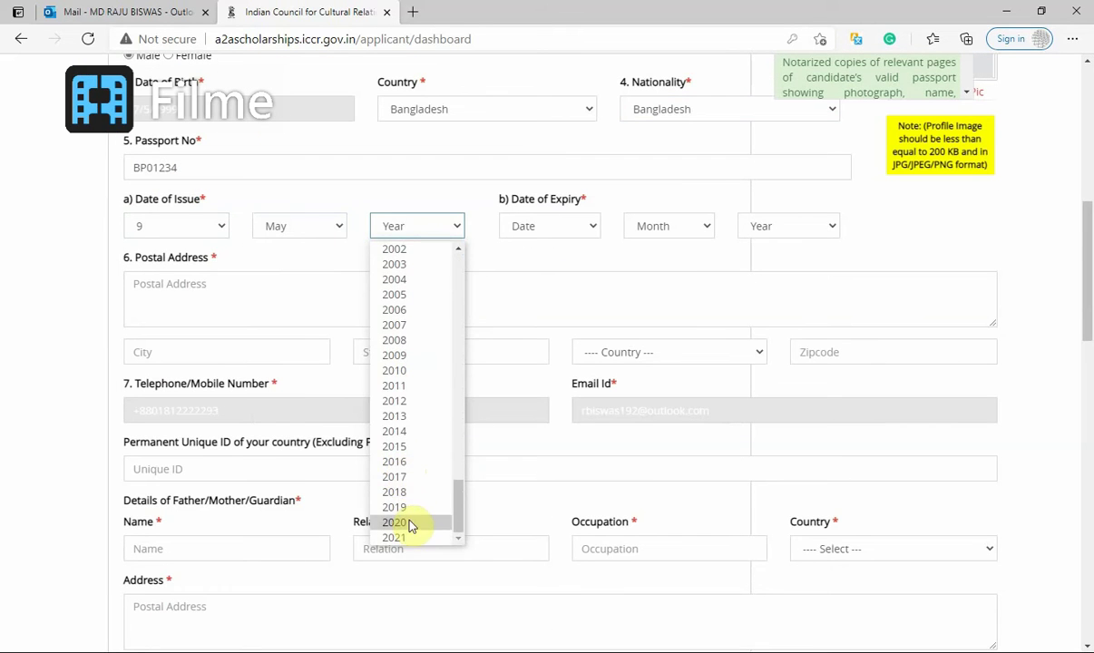
click(408, 524)
click(550, 226)
click(512, 368)
click(669, 225)
click(660, 325)
click(788, 226)
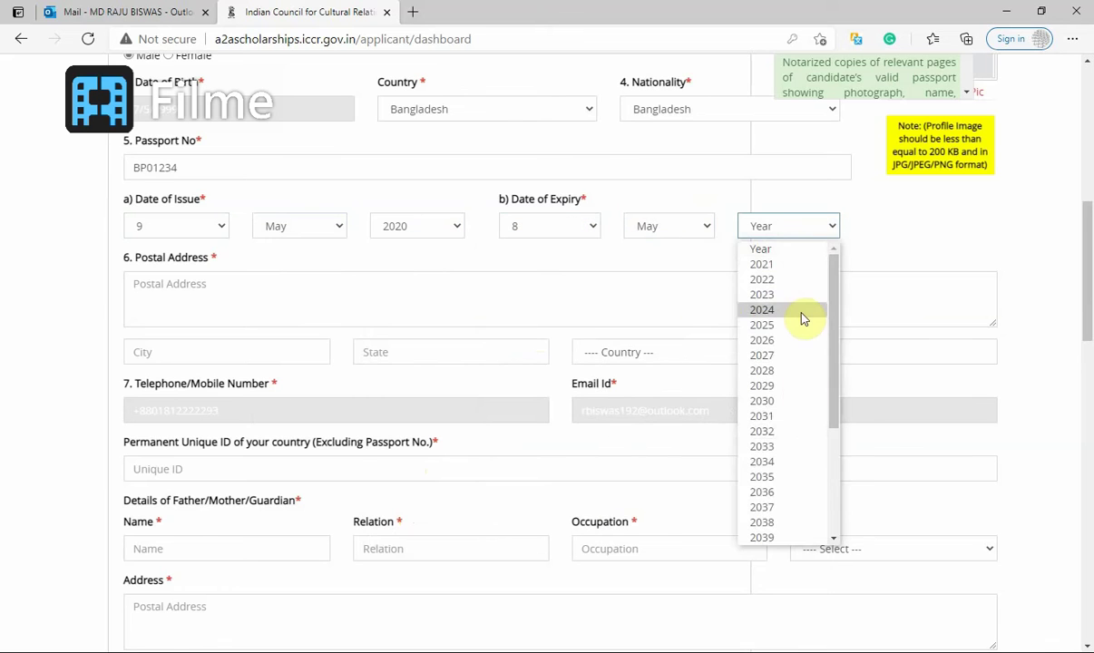
click(804, 328)
Autofill the postal address, clear the State field, set country Bangladesh, and enter the zipcode.
scroll(233, 272, down, 1)
click(232, 190)
key(Down)
key(Return)
click(536, 262)
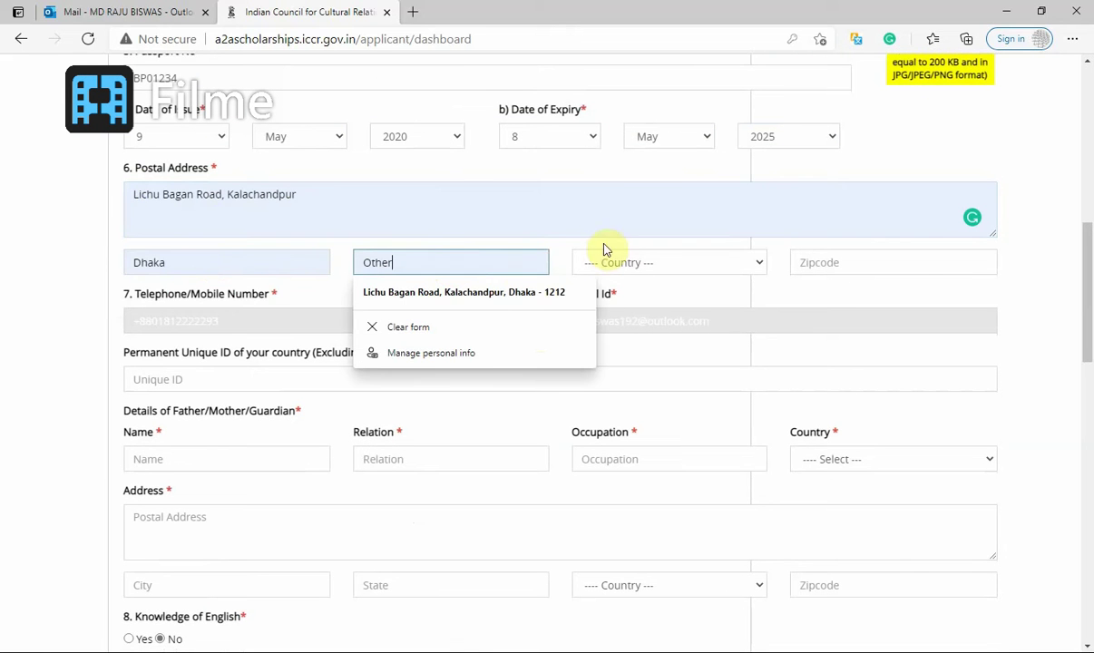
key(BackSpace)
key(BackSpace)
key(BackSpace)
key(BackSpace)
key(BackSpace)
click(728, 264)
click(653, 381)
click(873, 263)
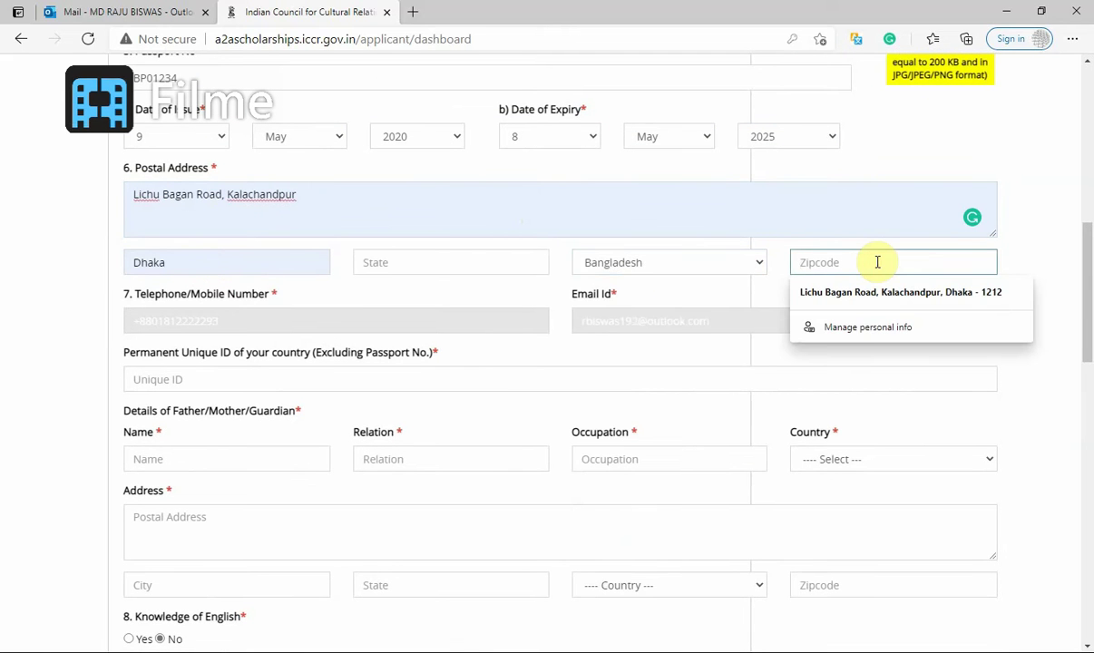
text(1212)
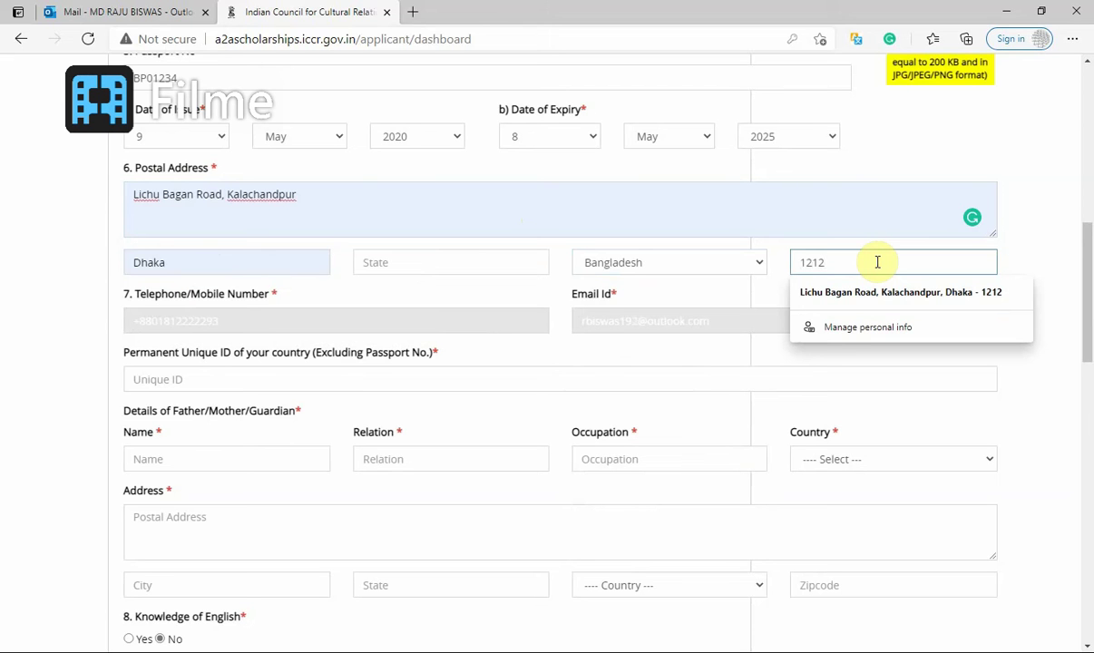
click(1050, 257)
scroll(252, 345, down, 1)
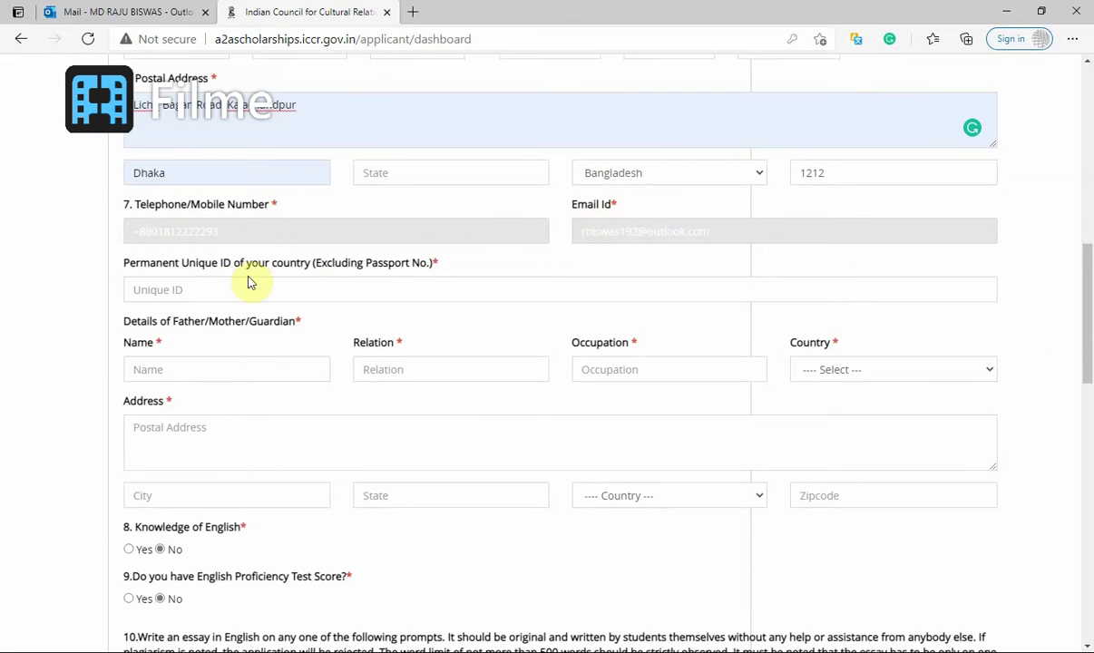
scroll(252, 283, down, 1)
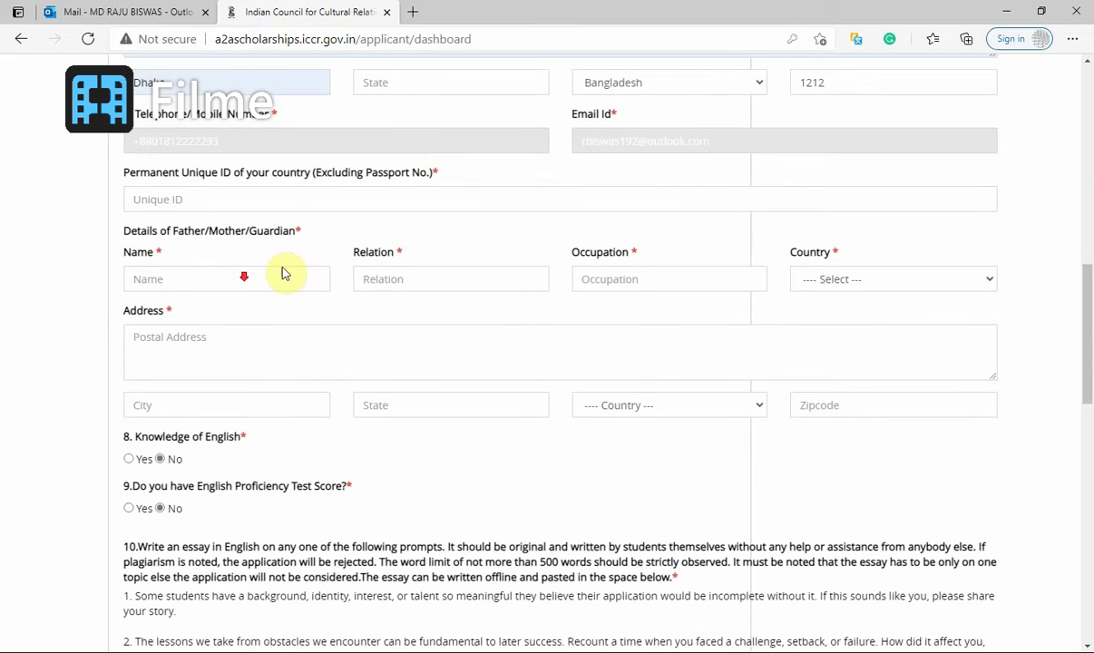
Enter the unique ID and the guardian's name, with relation Father, occupation Farmer, and country Bangladesh.
click(207, 198)
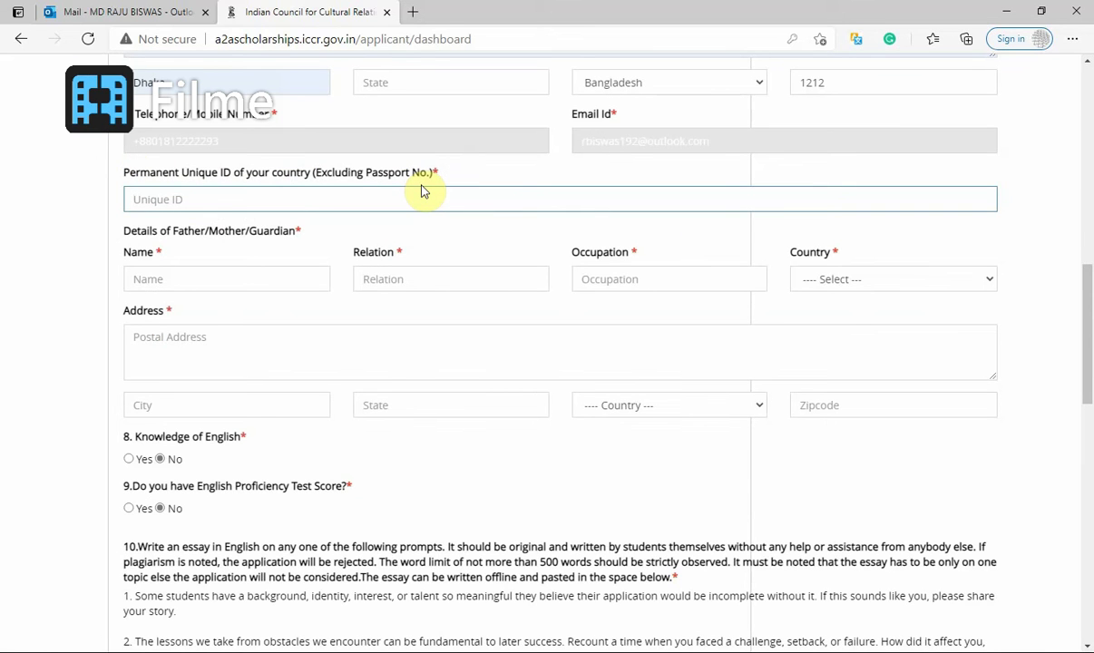
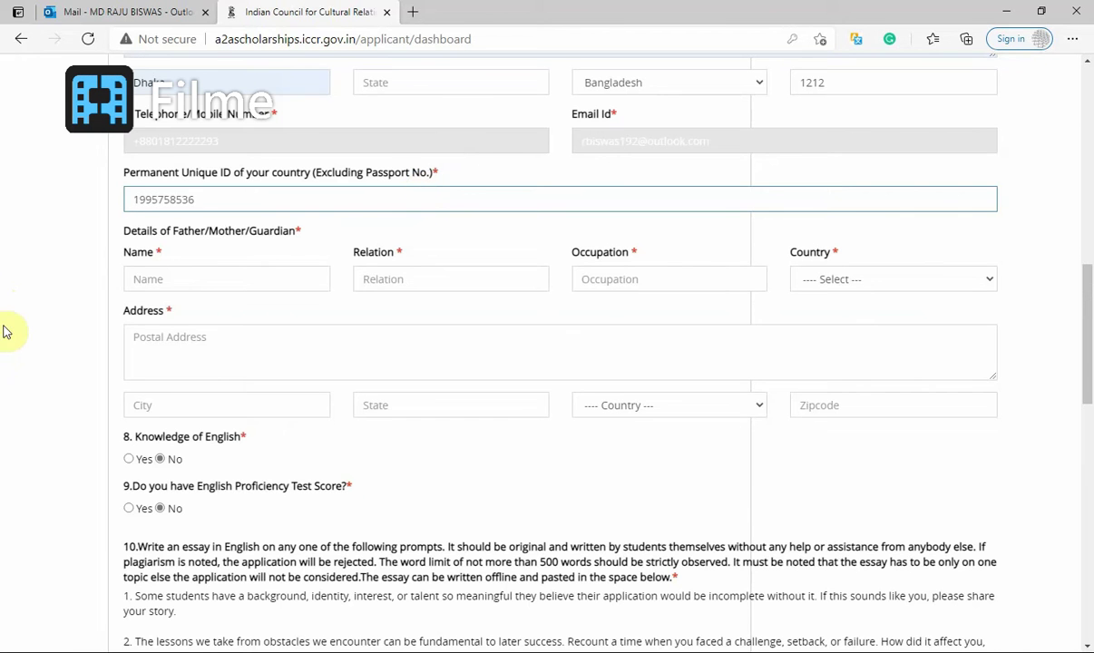
click(214, 278)
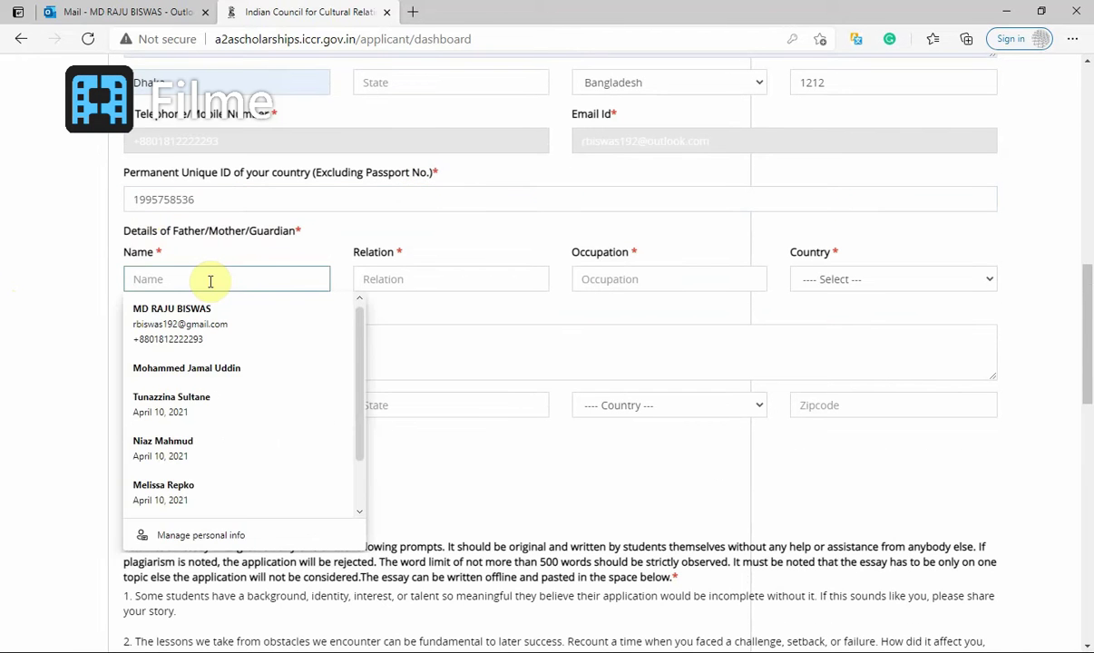
click(423, 279)
text(FATHER)
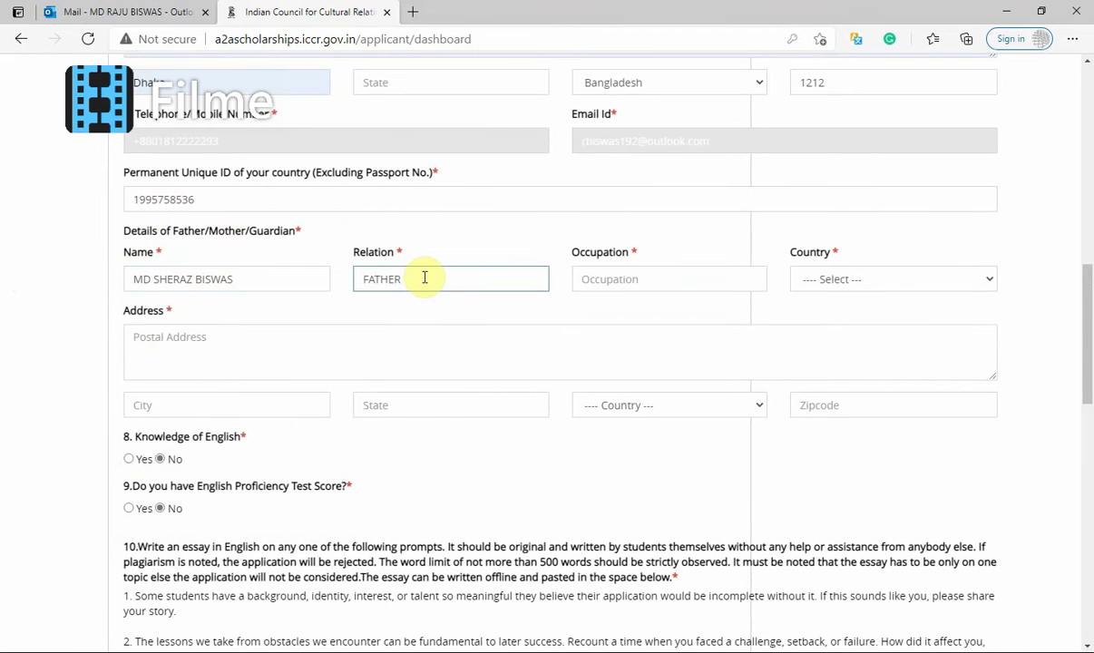
click(650, 279)
text(Farmer)
click(887, 281)
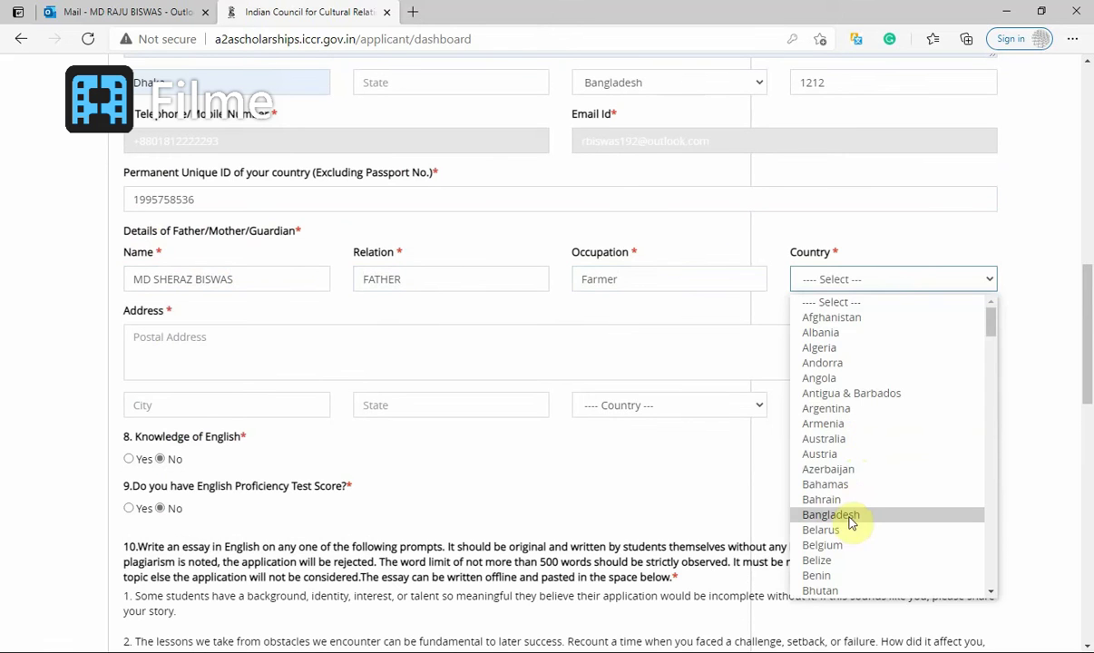
click(854, 519)
Fill in the guardian's address with country Bangladesh and the zip code.
scroll(855, 519, down, 1)
click(244, 263)
click(244, 313)
click(460, 316)
click(669, 316)
click(626, 552)
click(892, 317)
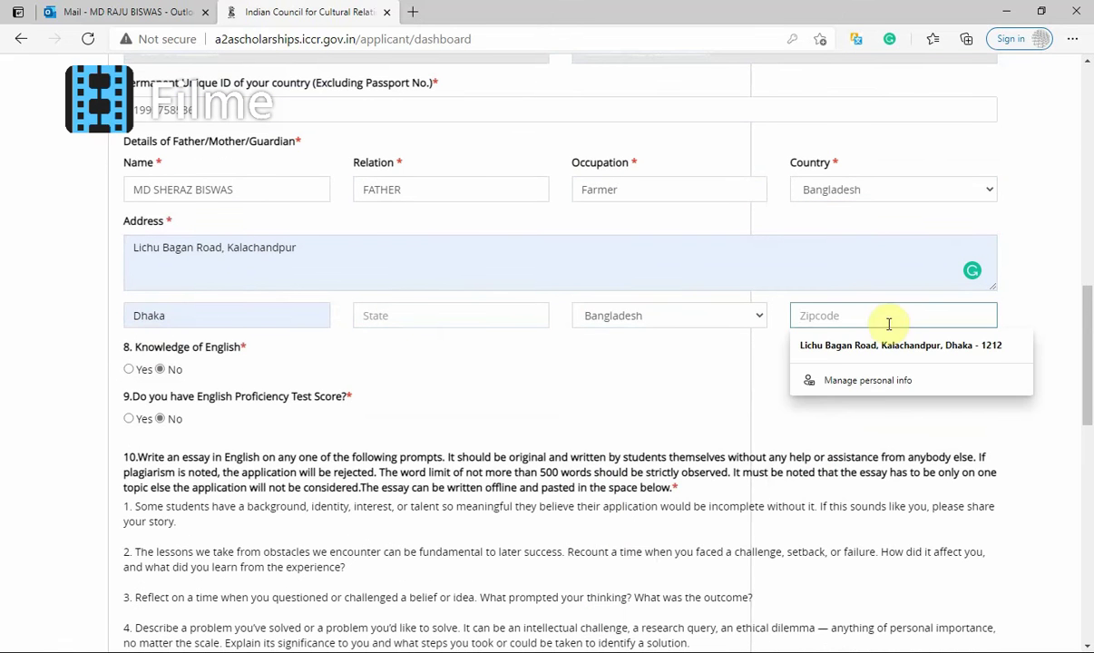
text(1212)
Answer Yes to Knowledge of English and rate written and spoken English as Good.
scroll(229, 283, down, 1)
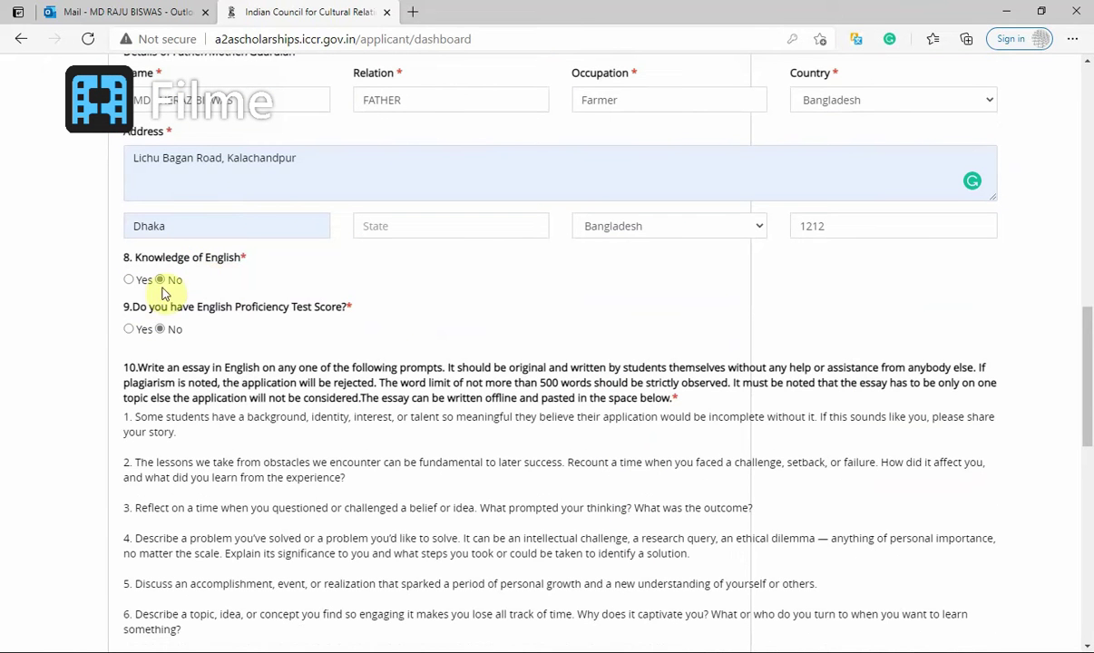
click(129, 281)
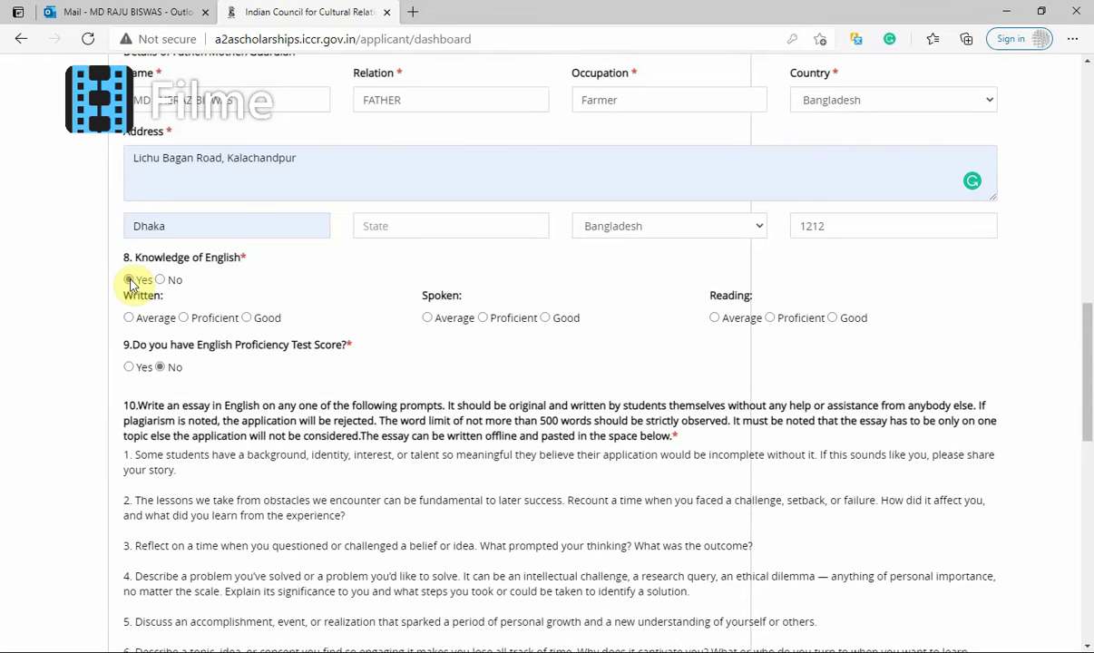
scroll(134, 276, down, 1)
scroll(154, 220, up, 1)
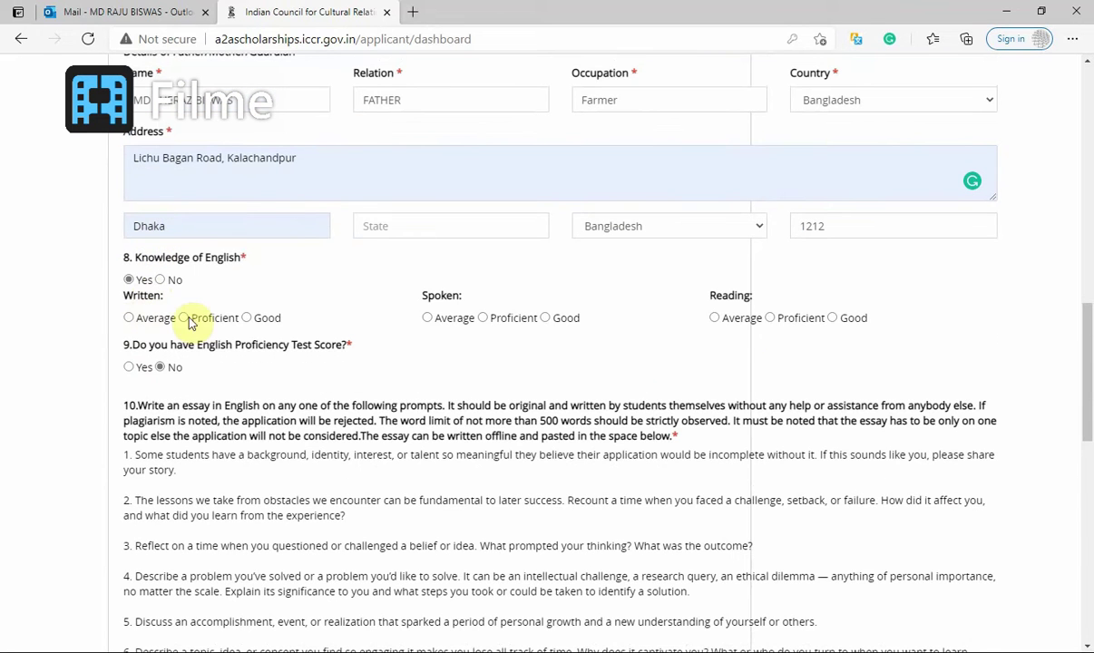
click(247, 318)
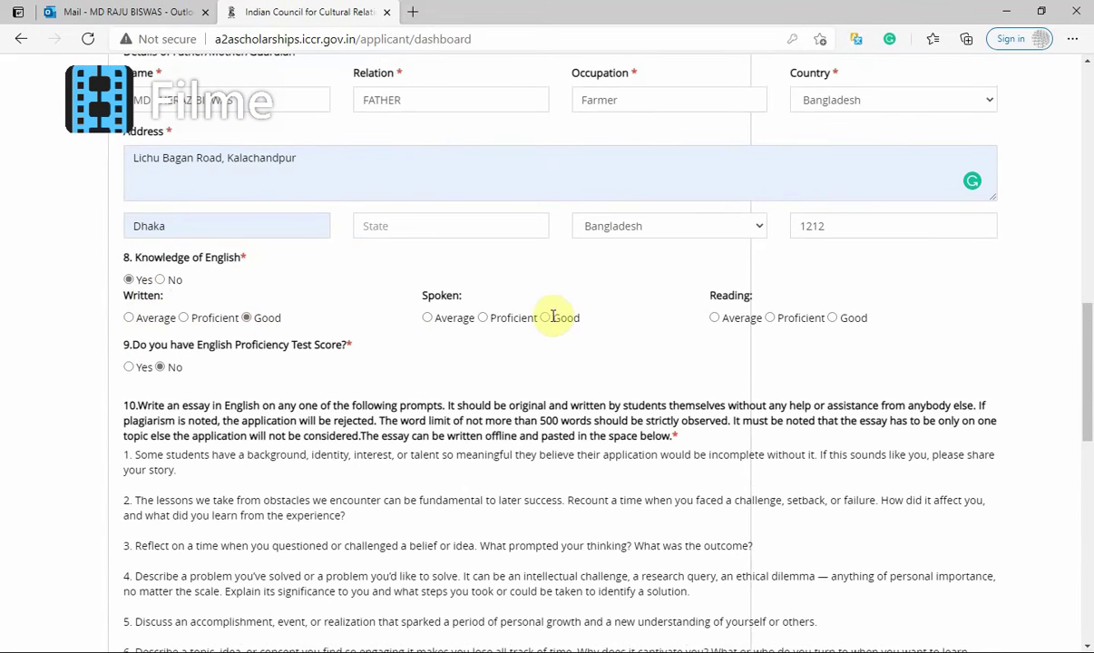
click(544, 318)
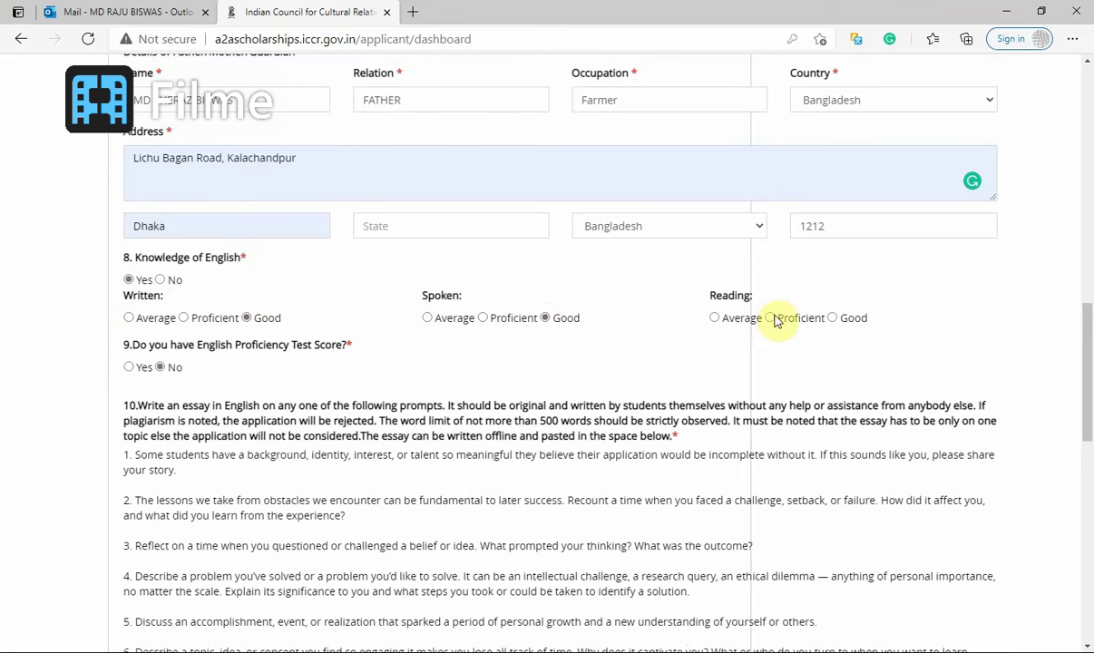
Rate reading English as Good, answer Yes to having a test score, and enter IELTS 6.5.
click(832, 318)
scroll(391, 257, down, 1)
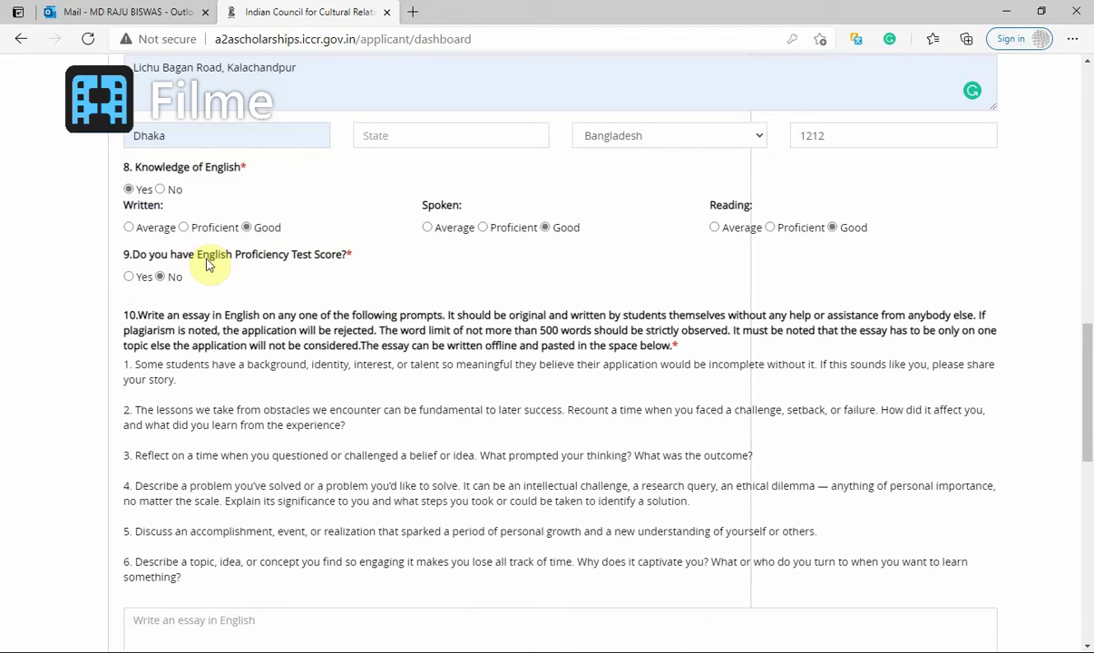
click(129, 278)
scroll(233, 273, down, 1)
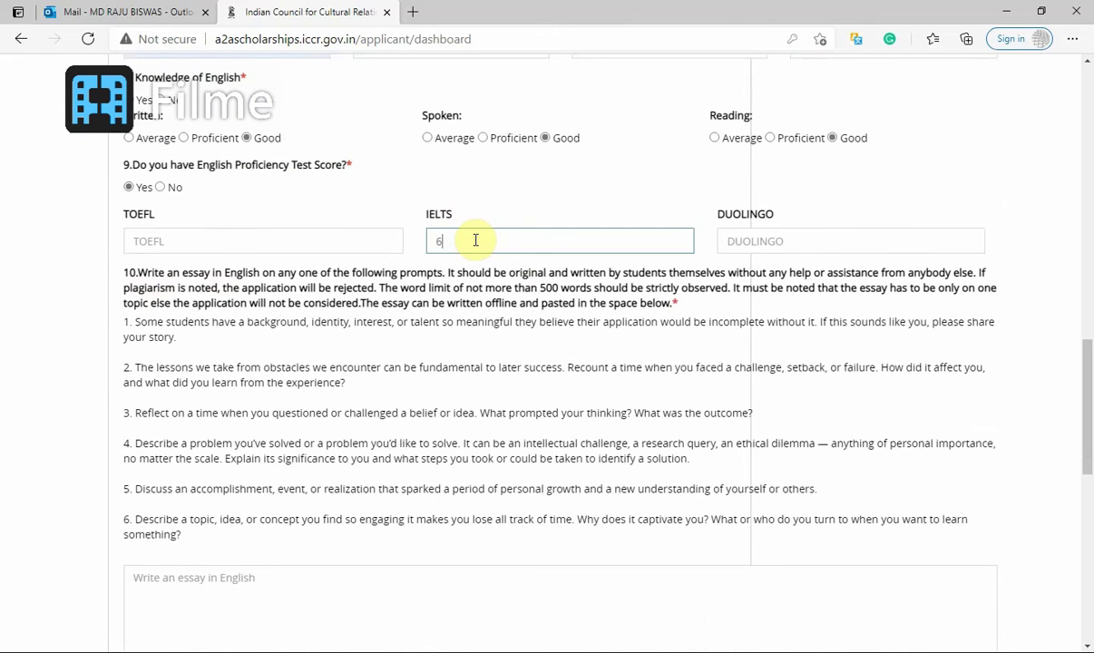
text(.5)
click(7, 252)
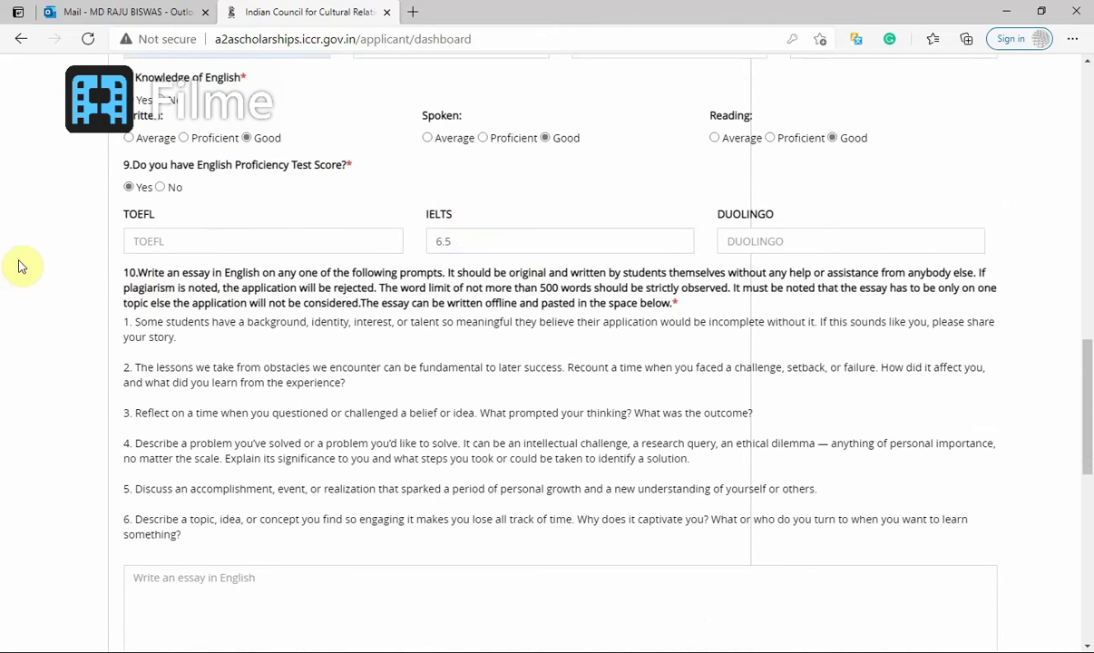
scroll(110, 289, down, 2)
scroll(113, 290, up, 1)
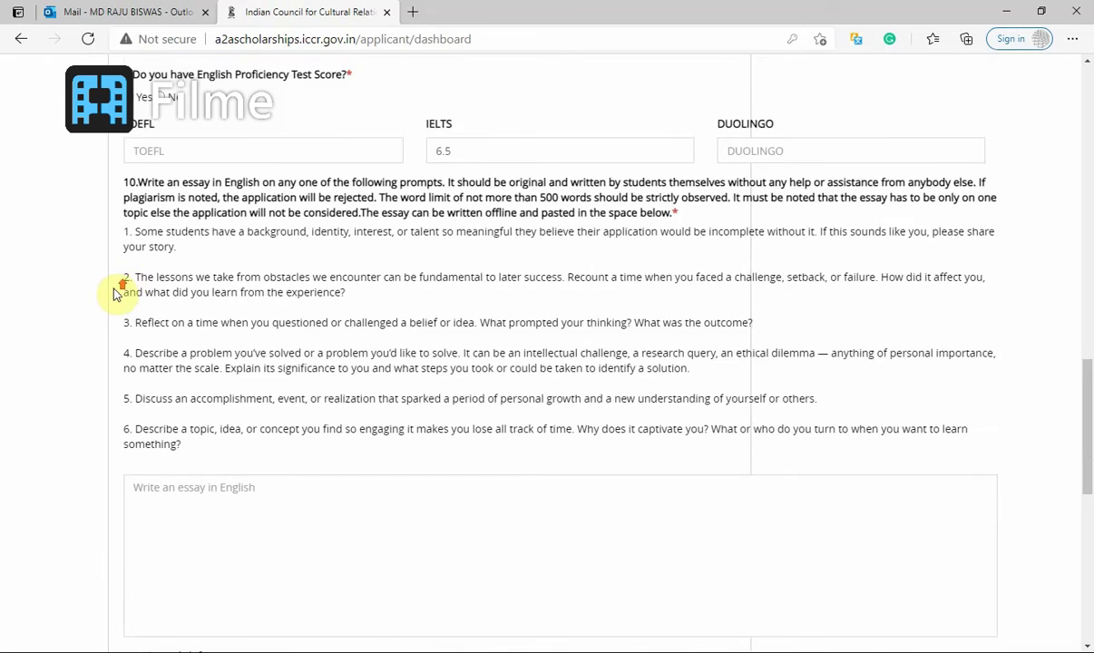
scroll(115, 283, down, 1)
scroll(141, 136, up, 1)
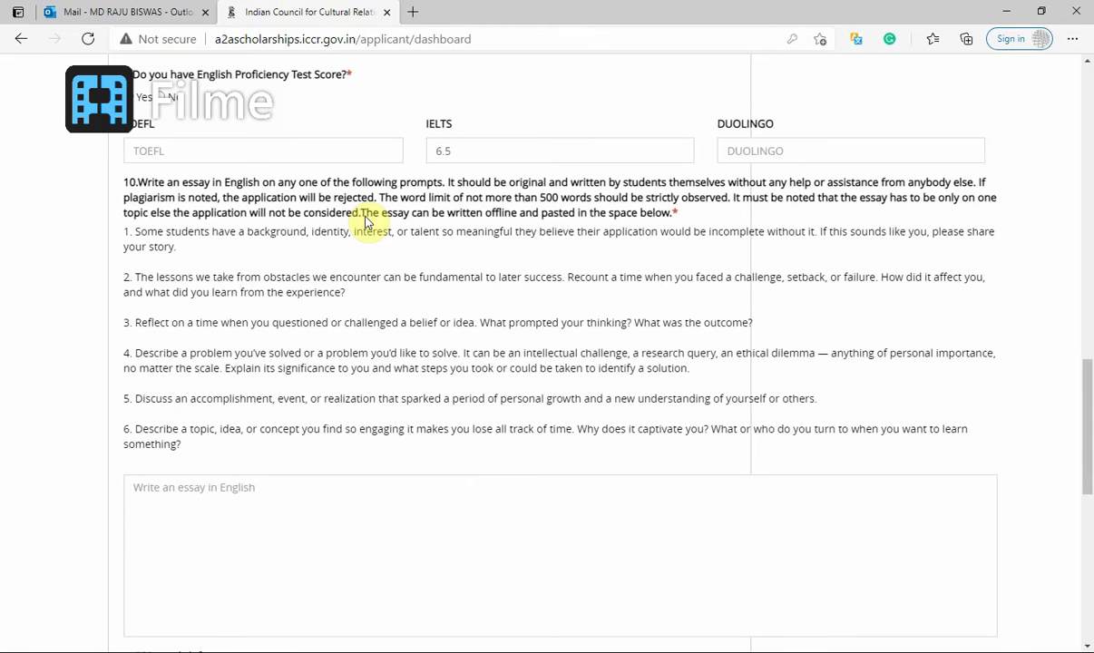
Scroll down to the empty essay question 10, then switch to File Explorer's Documents folder.
scroll(403, 178, down, 1)
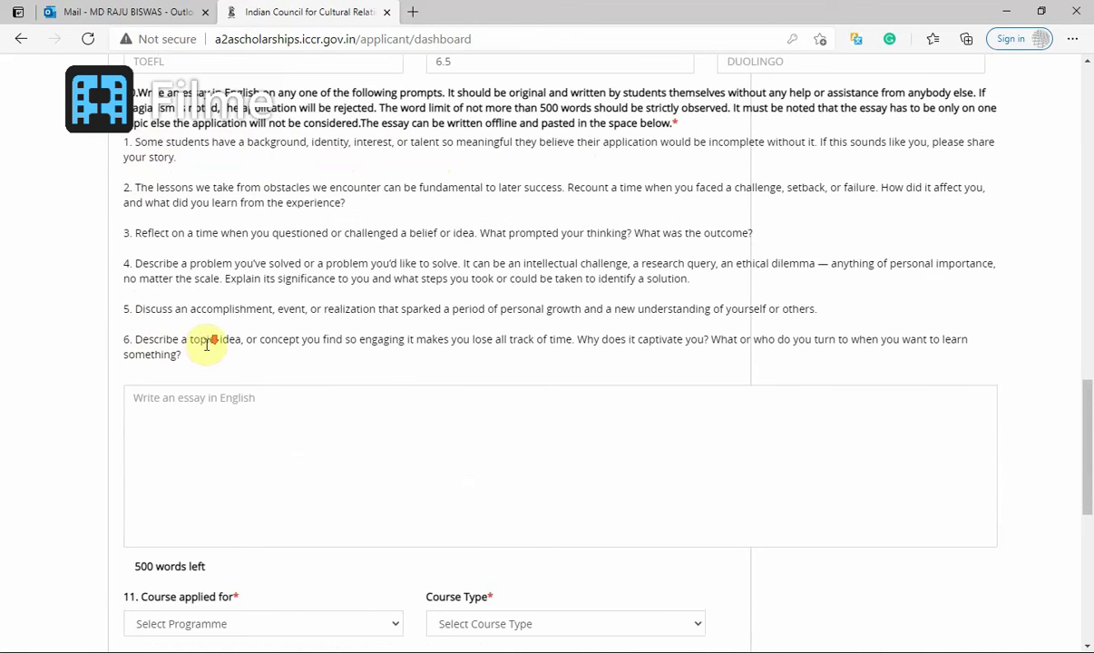
scroll(208, 344, down, 1)
scroll(182, 310, up, 2)
scroll(188, 272, down, 2)
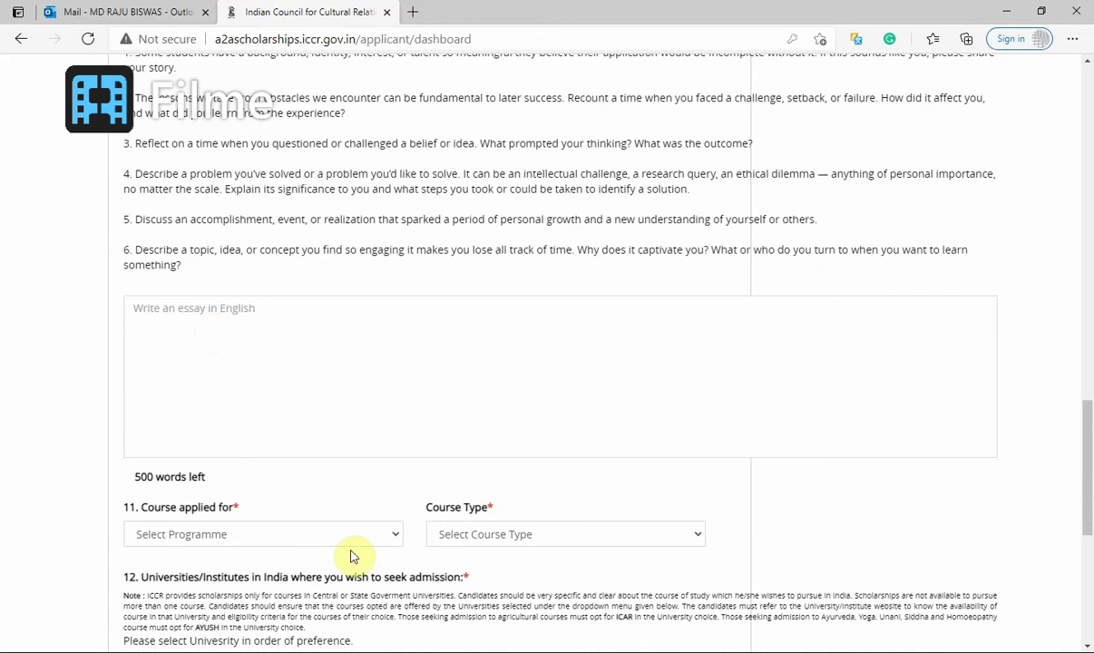
key(alt+Tab)
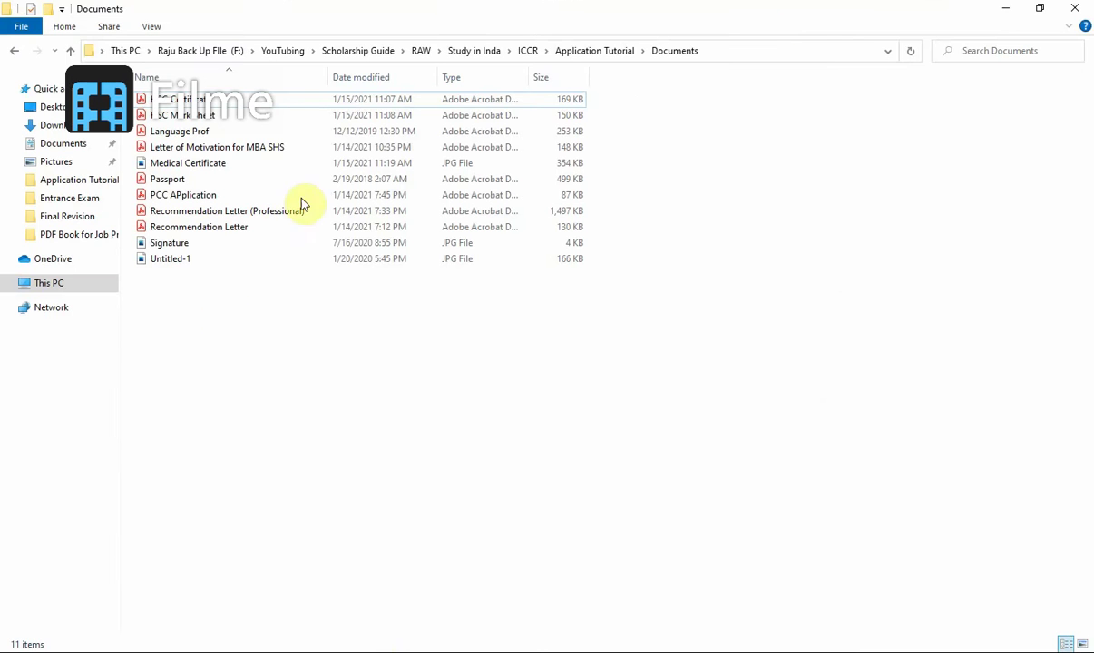
Open the 'Letter of Motivation for MBA SHS' PDF in Acrobat Reader.
click(1007, 9)
scroll(327, 309, up, 2)
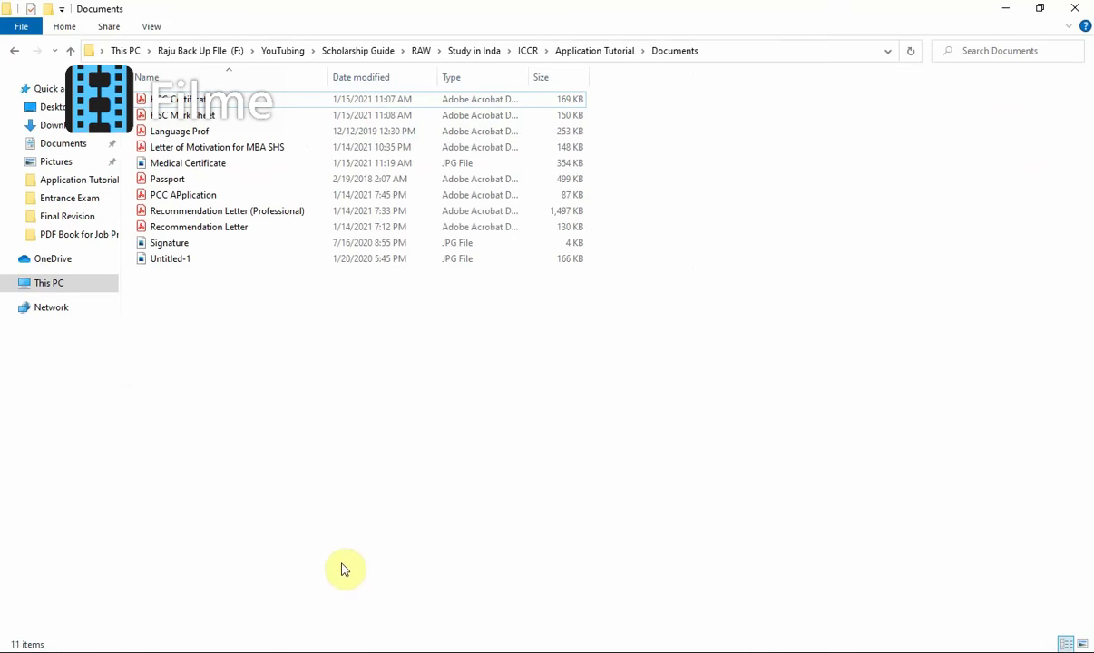
click(243, 148)
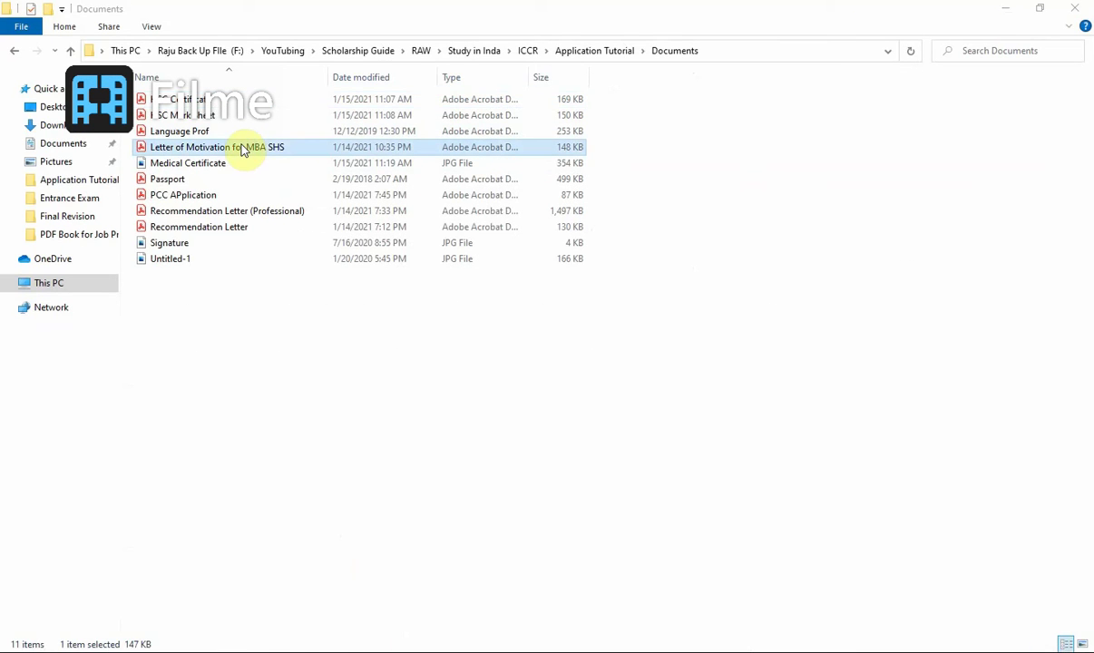
double_click(244, 149)
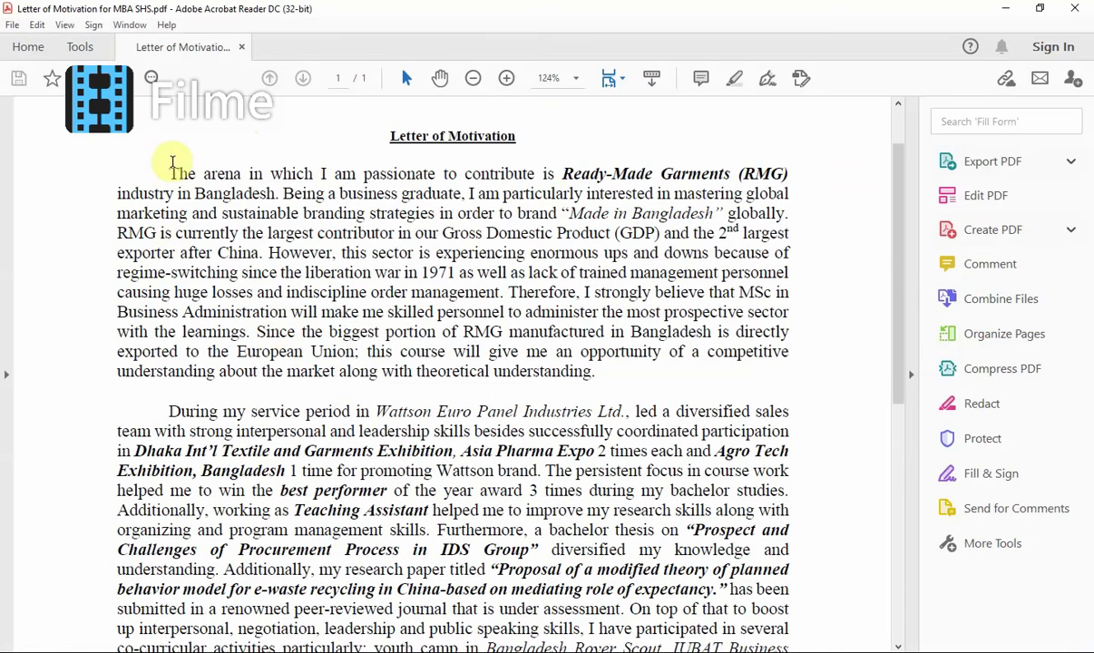
Select and copy the motivation letter's first paragraph, then minimize Acrobat Reader.
drag(172, 166, 596, 372)
click(596, 375)
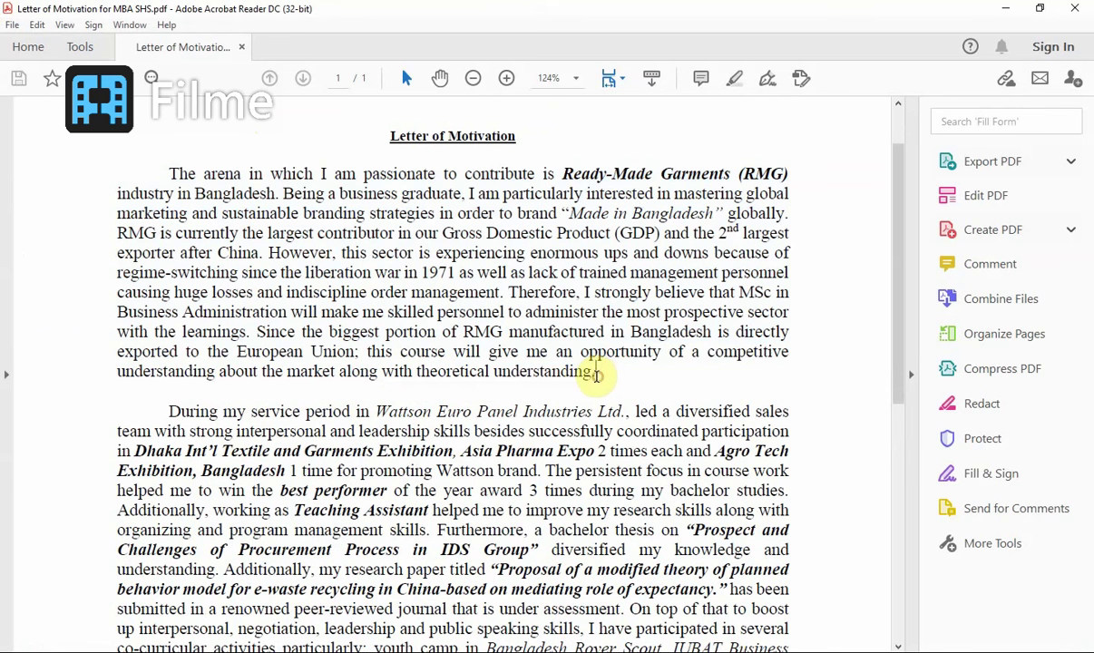
double_click(597, 375)
click(166, 190)
drag(176, 171, 594, 379)
key(ctrl+c)
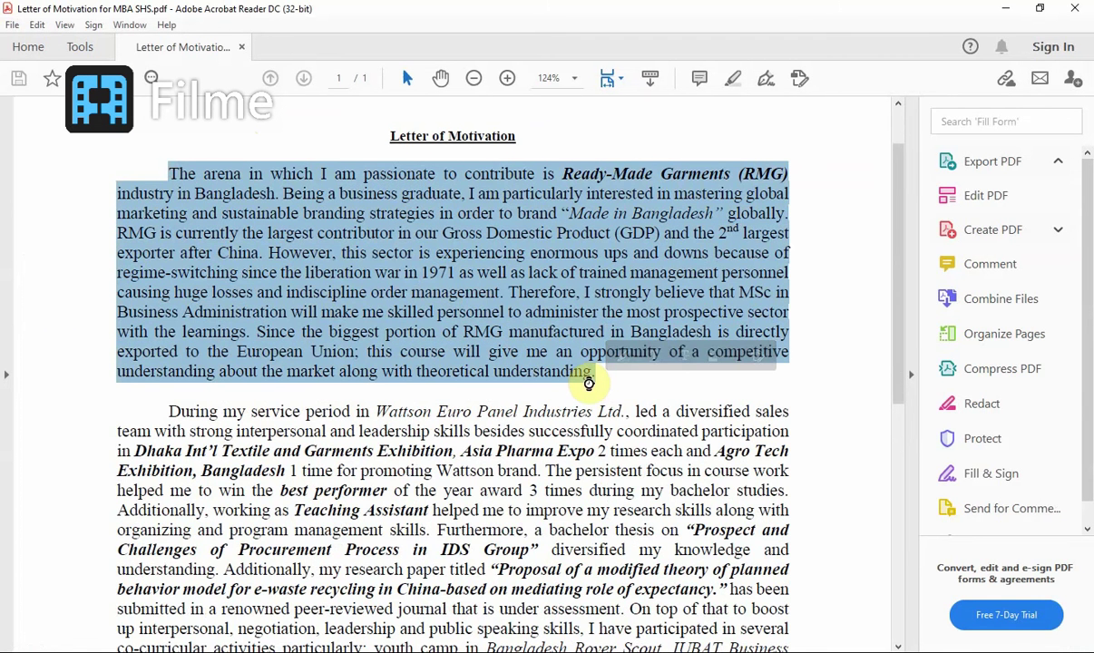
click(1005, 8)
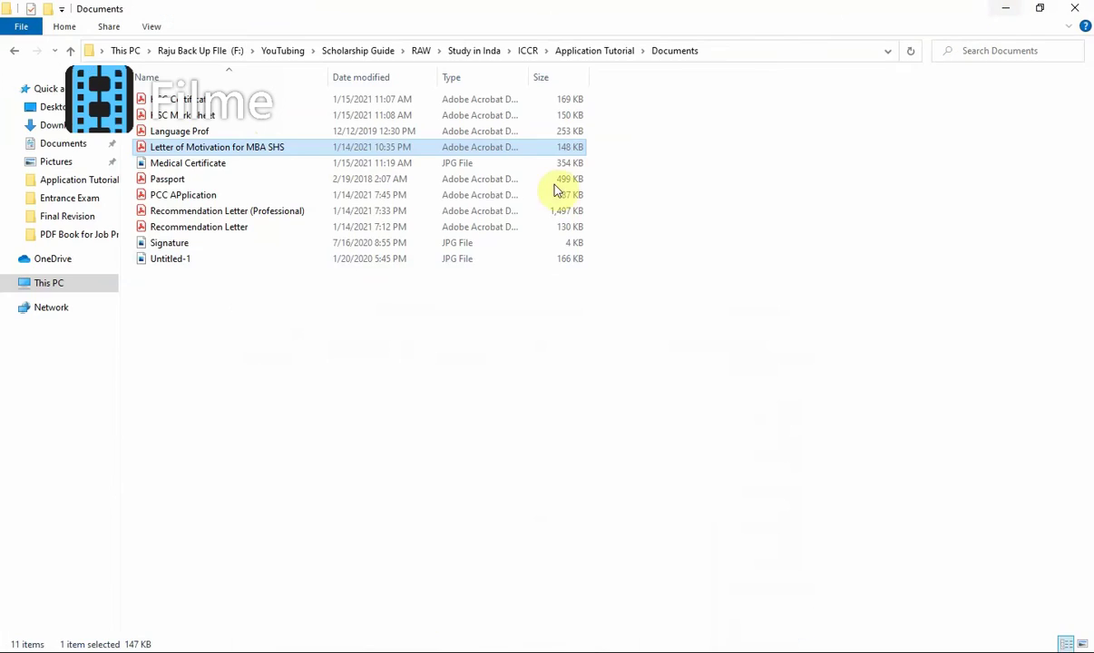
Back in the portal, dismiss the right-click warning and paste the paragraph into the essay box.
click(409, 610)
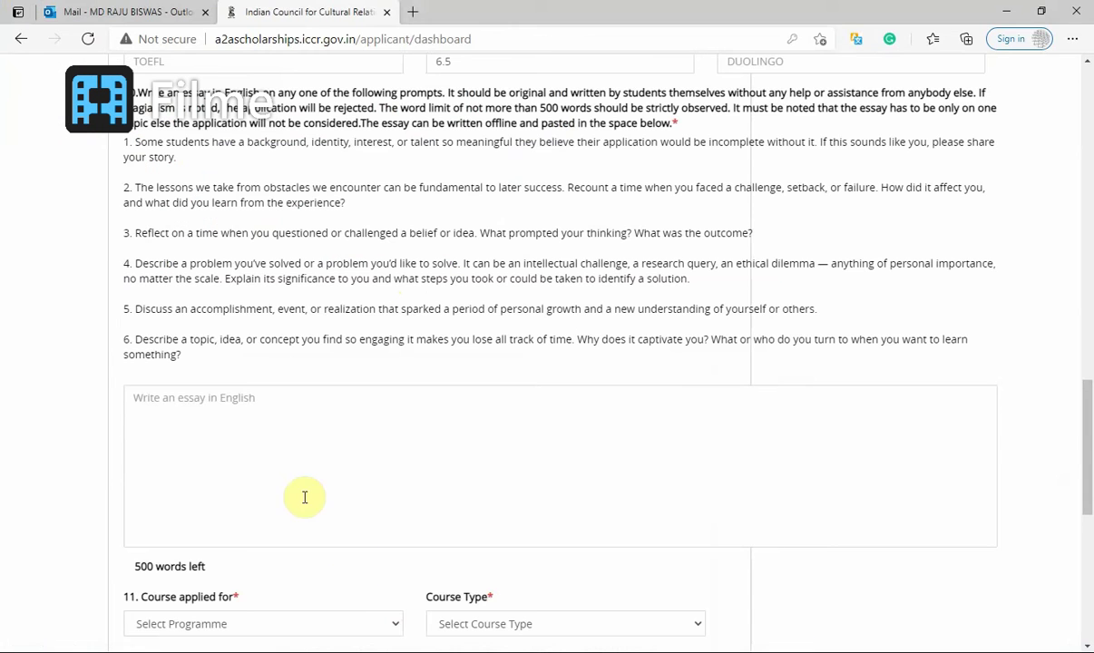
right_click(254, 443)
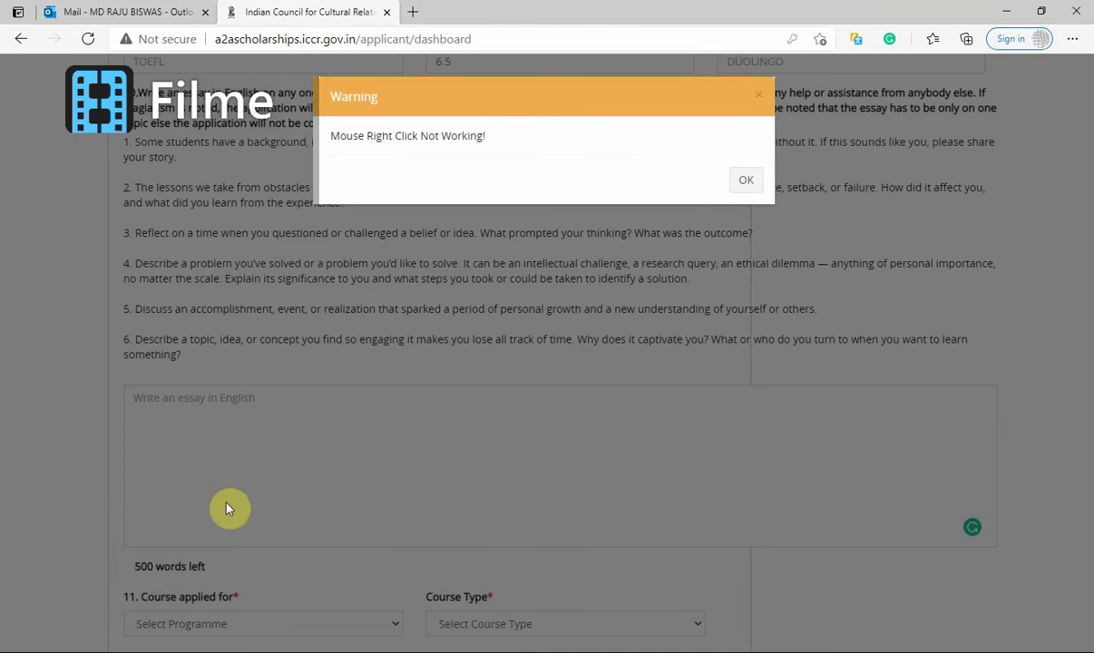
click(746, 179)
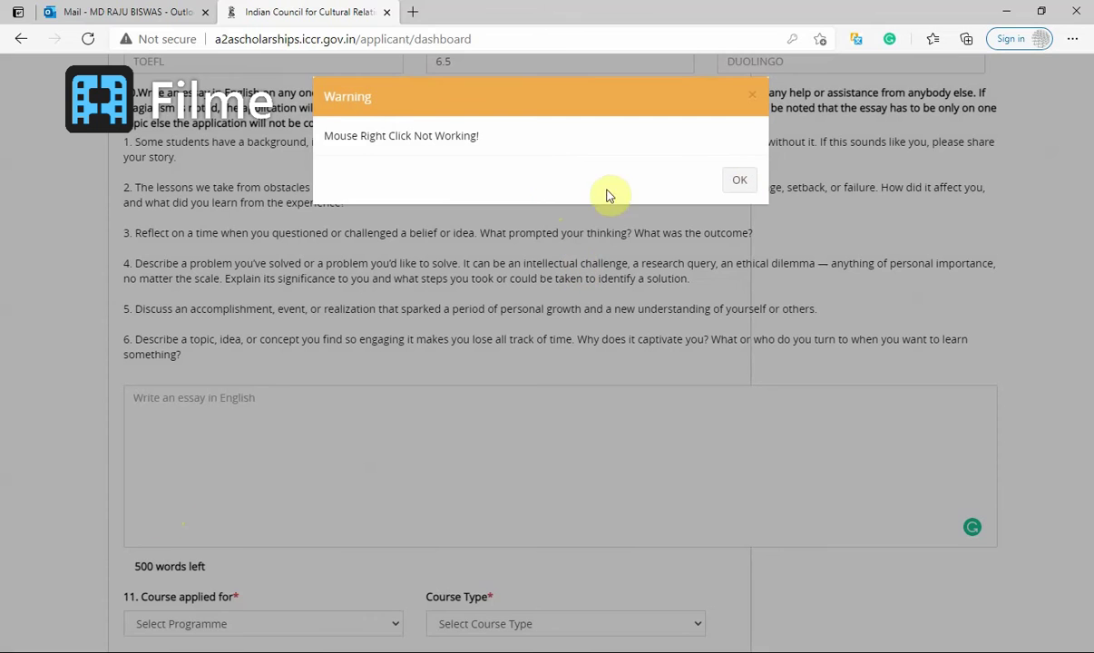
click(741, 180)
click(191, 454)
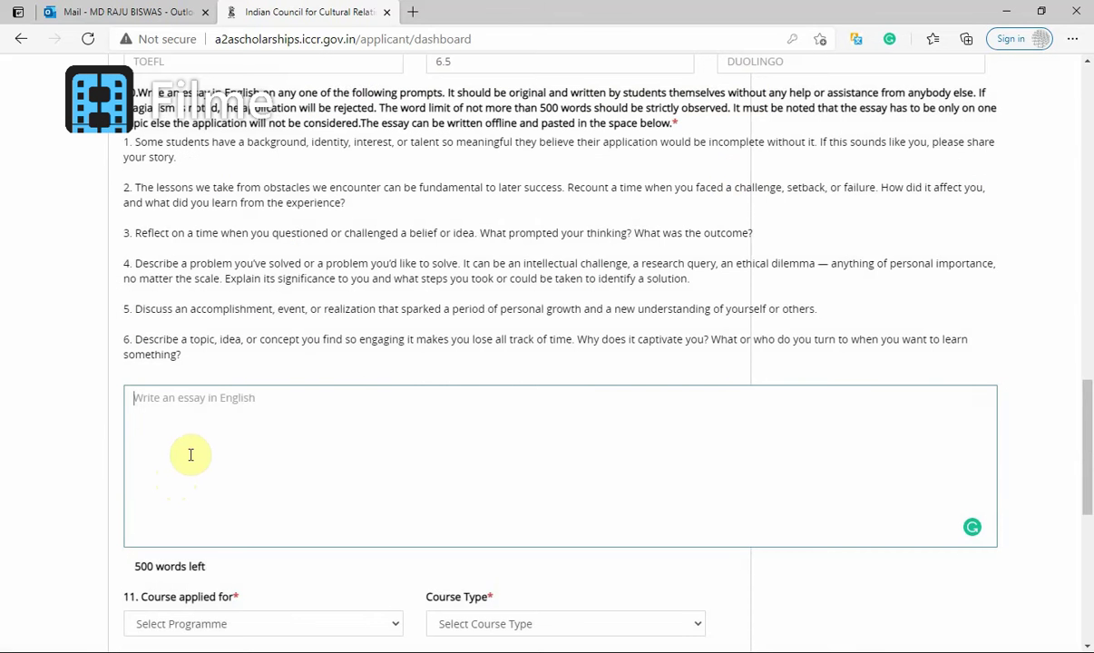
key(ctrl+v)
Accept the Grammarly fixes: 'about' to 'of', 'of' to 'for', and 'a lack'.
scroll(191, 455, down, 2)
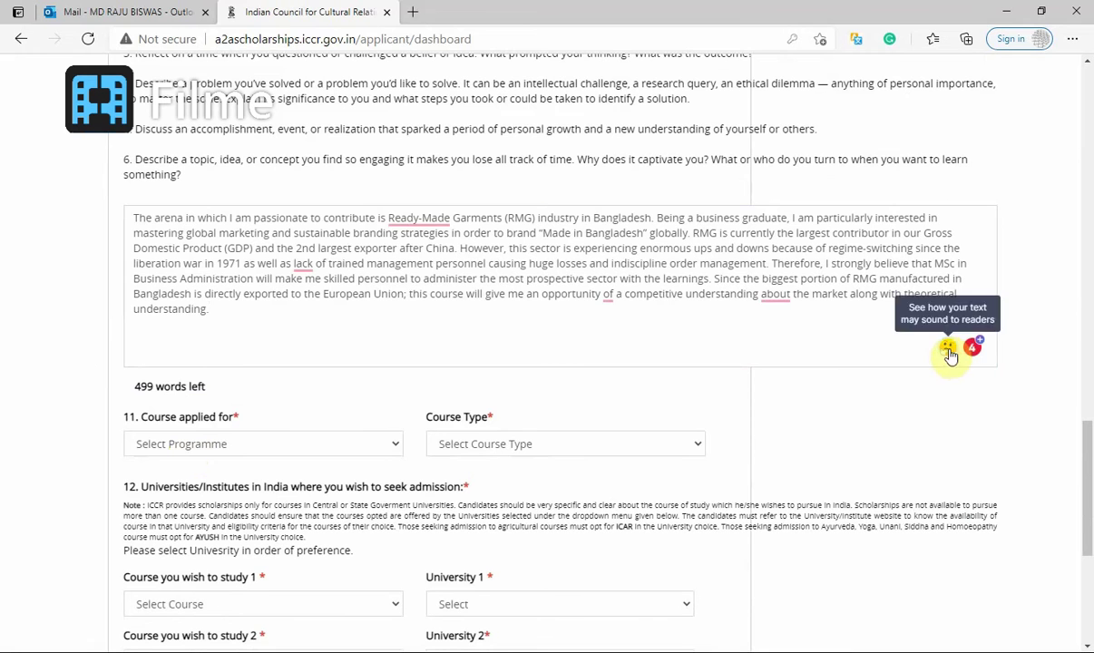
click(760, 332)
mouse_move(606, 295)
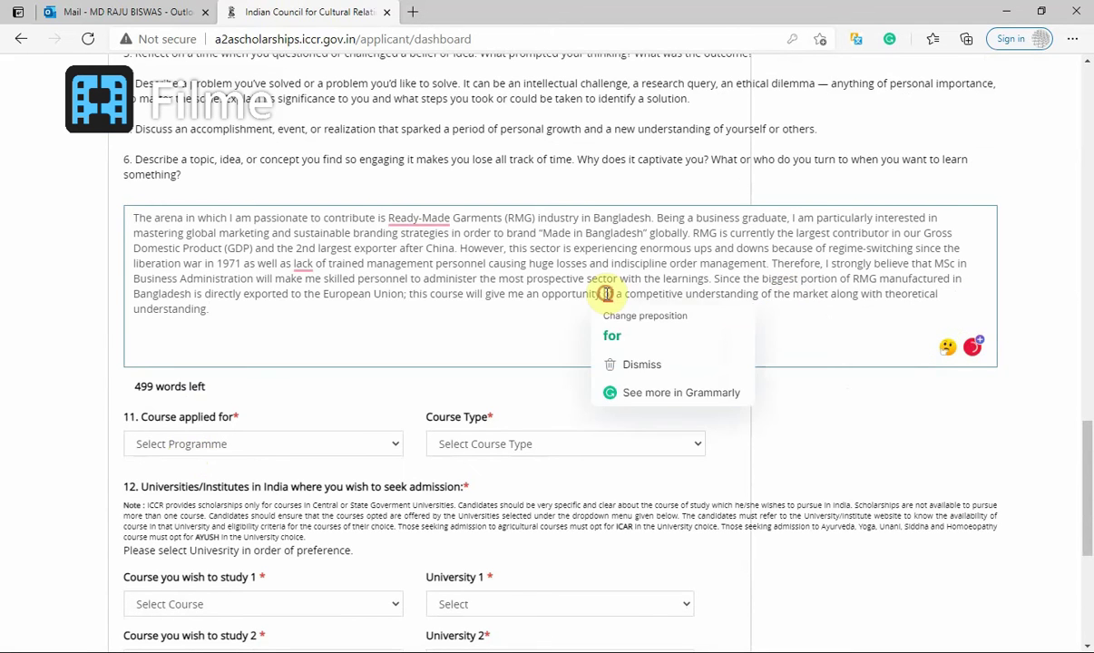
click(633, 334)
click(277, 310)
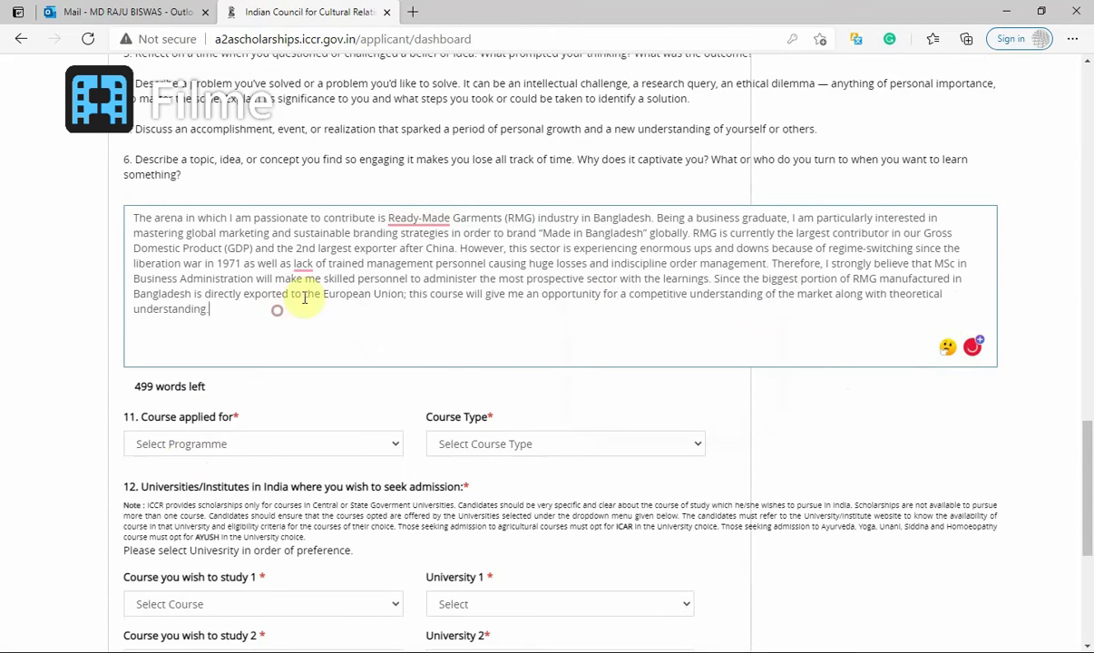
mouse_move(302, 264)
click(317, 313)
Refresh the essay's word count so it shows 350 words remaining.
scroll(232, 327, down, 2)
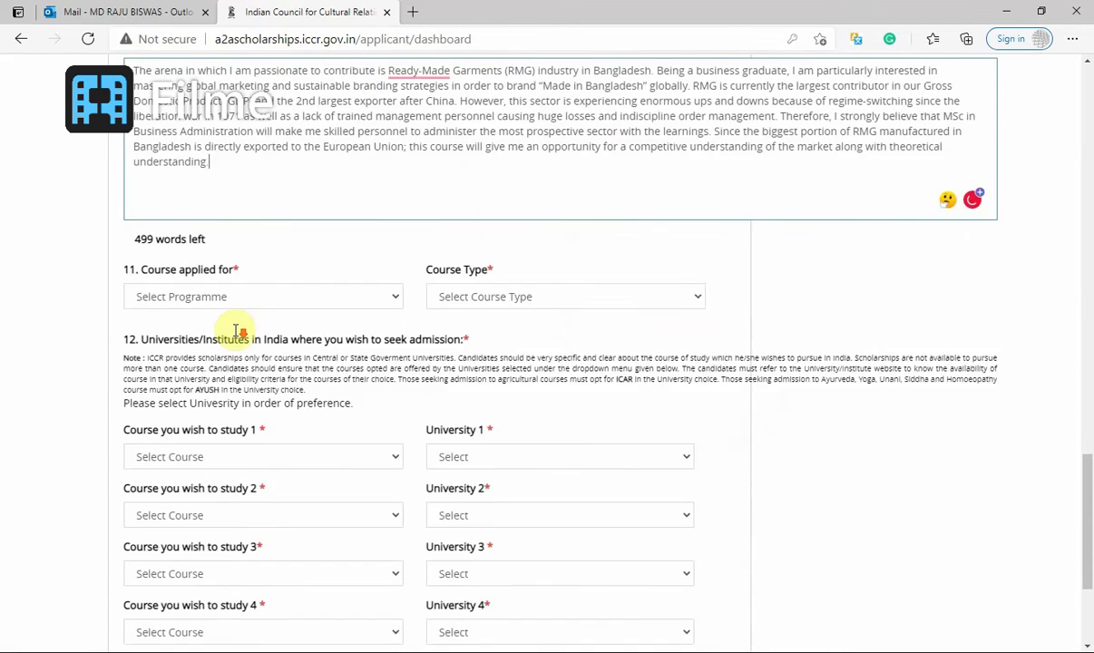
scroll(64, 313, down, 1)
scroll(68, 310, up, 2)
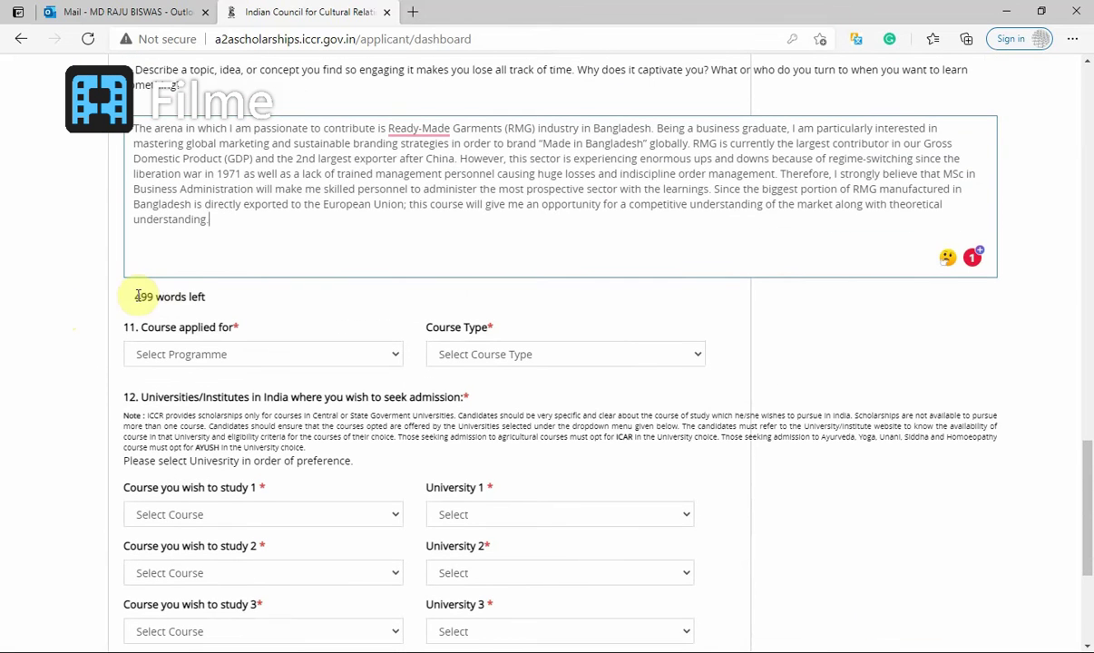
click(230, 221)
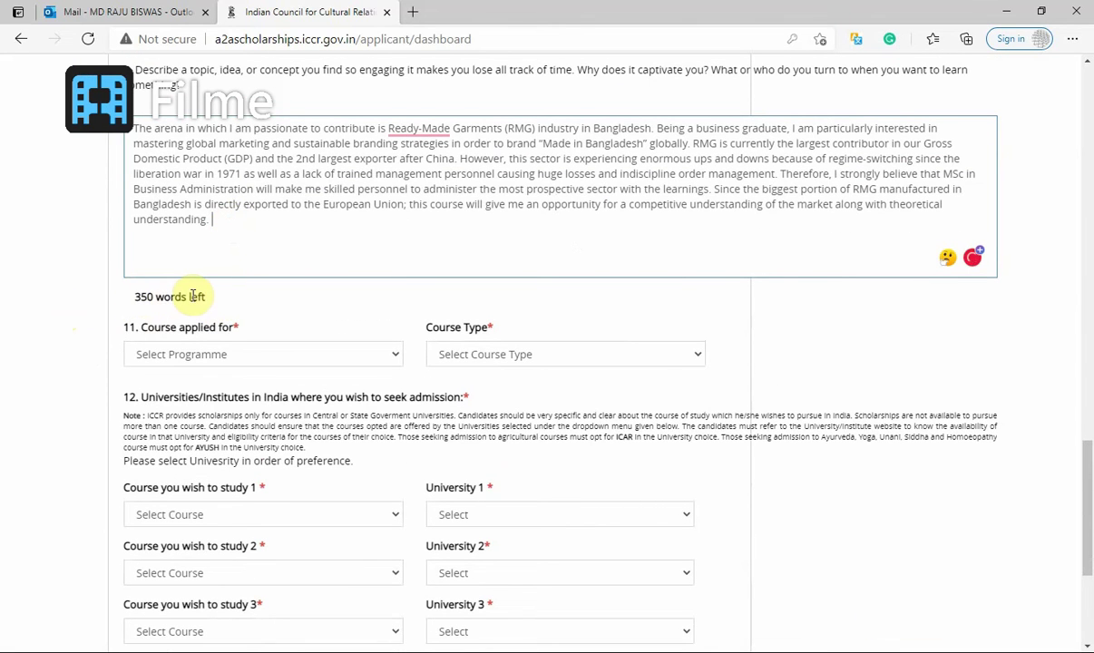
scroll(195, 293, up, 1)
scroll(215, 293, down, 1)
scroll(171, 252, down, 1)
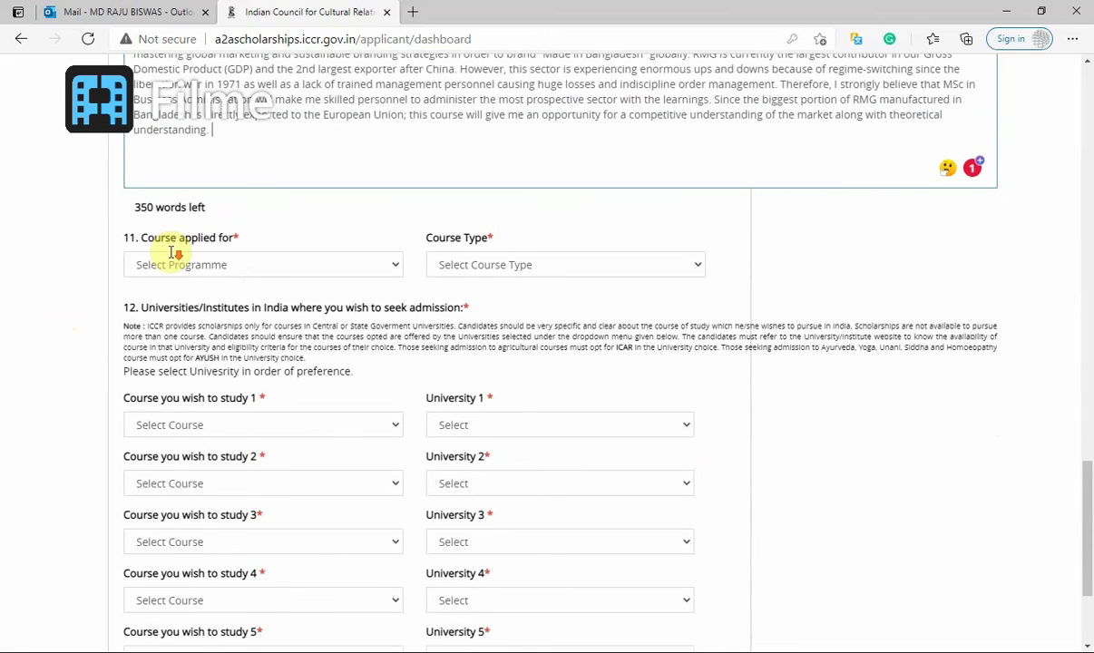
scroll(218, 205, down, 1)
scroll(195, 201, up, 2)
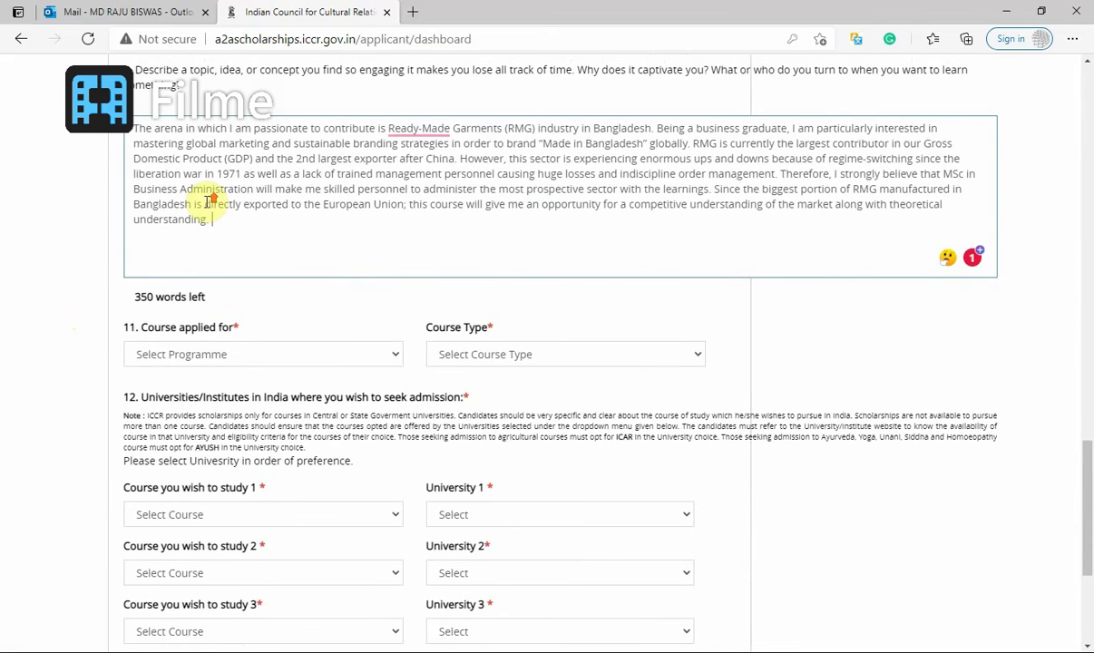
scroll(164, 205, down, 1)
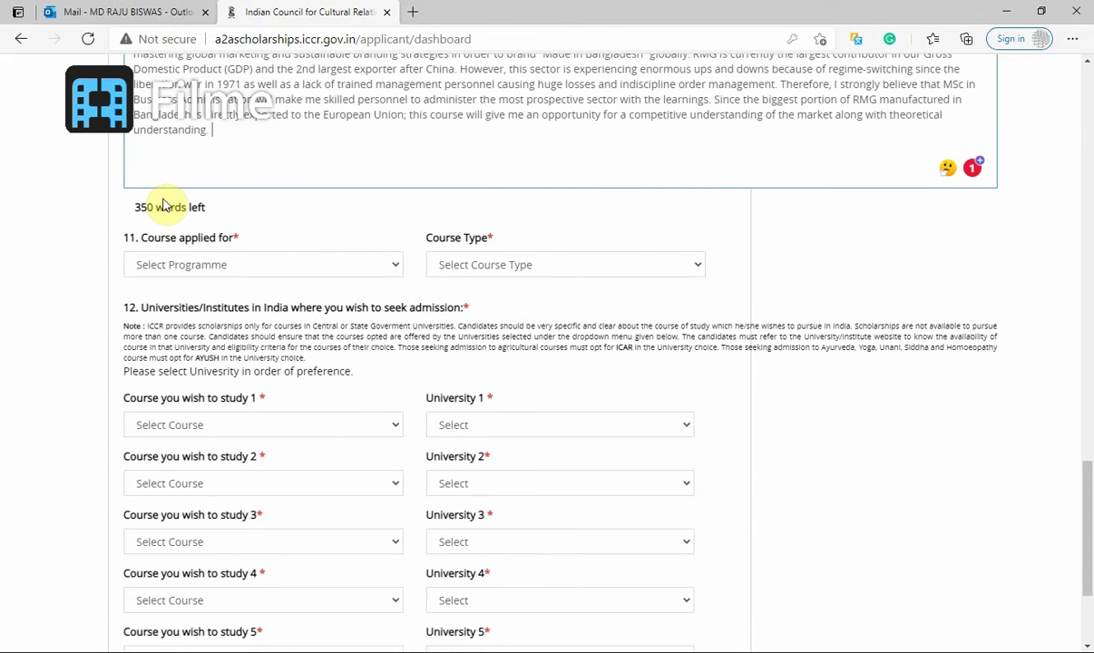
scroll(164, 204, down, 1)
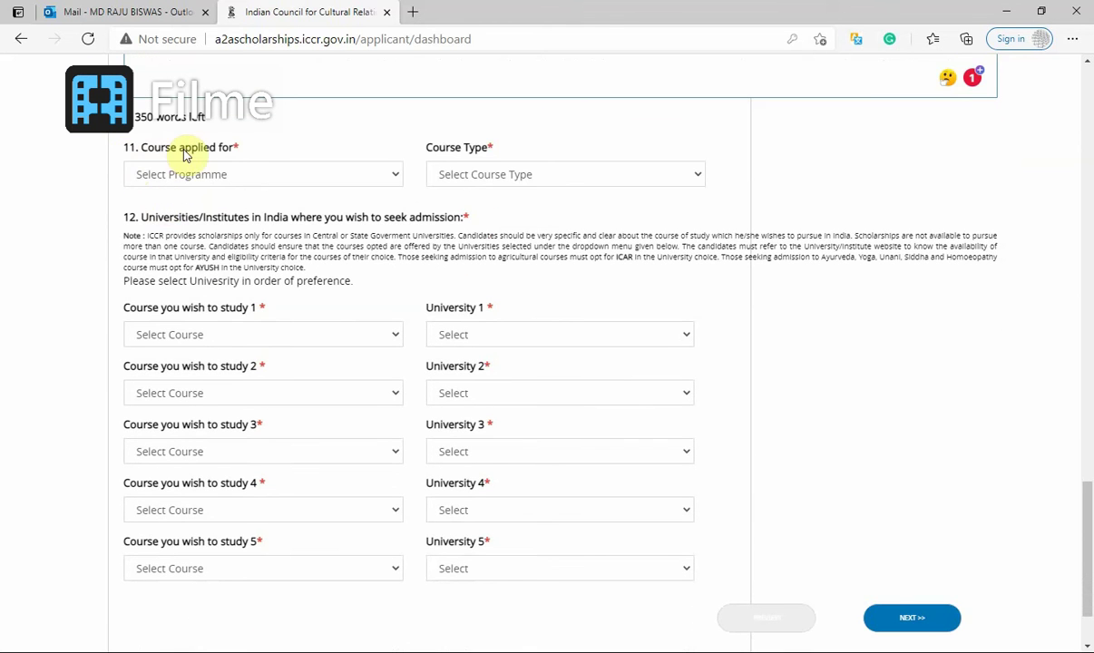
Choose Under Graduate as the course applied for and Engineering as the course type.
click(337, 175)
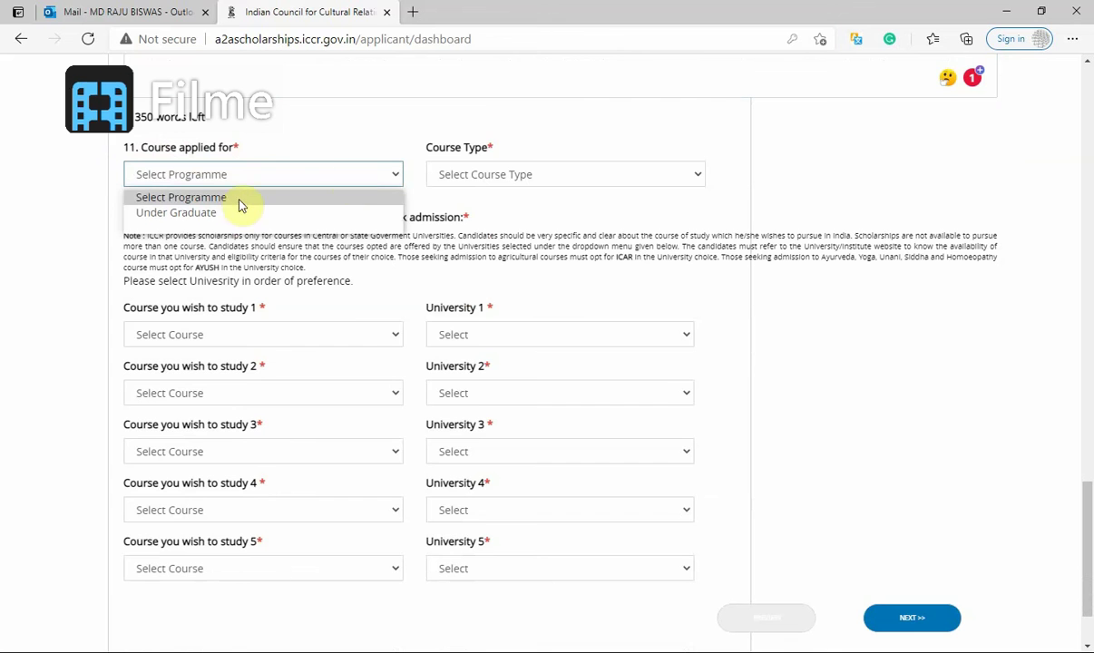
click(207, 213)
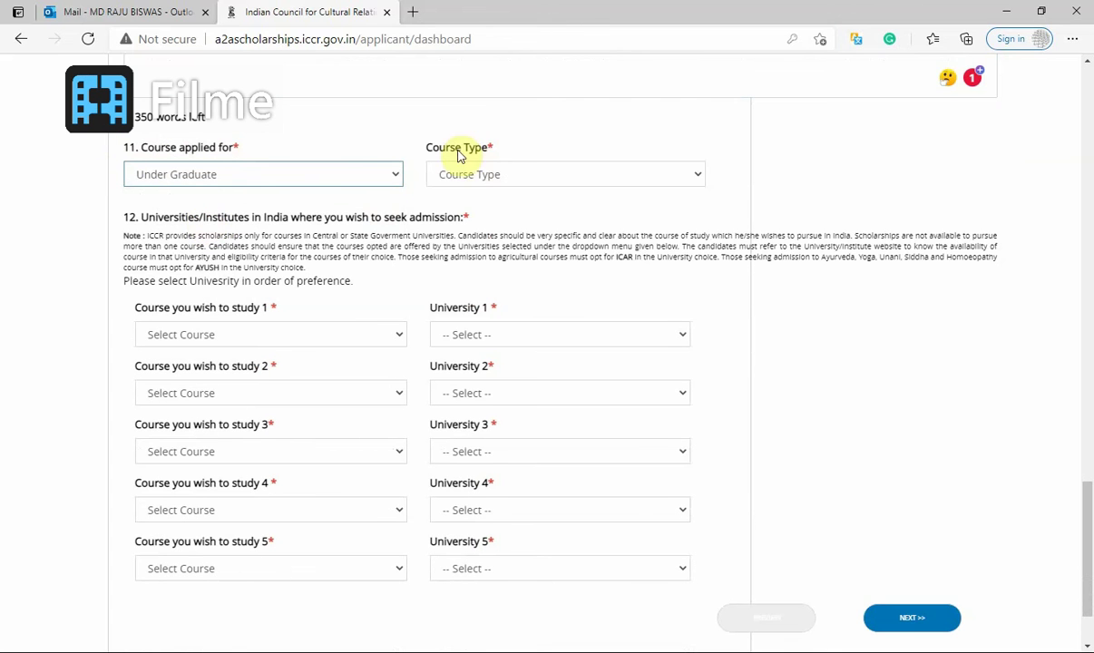
click(486, 173)
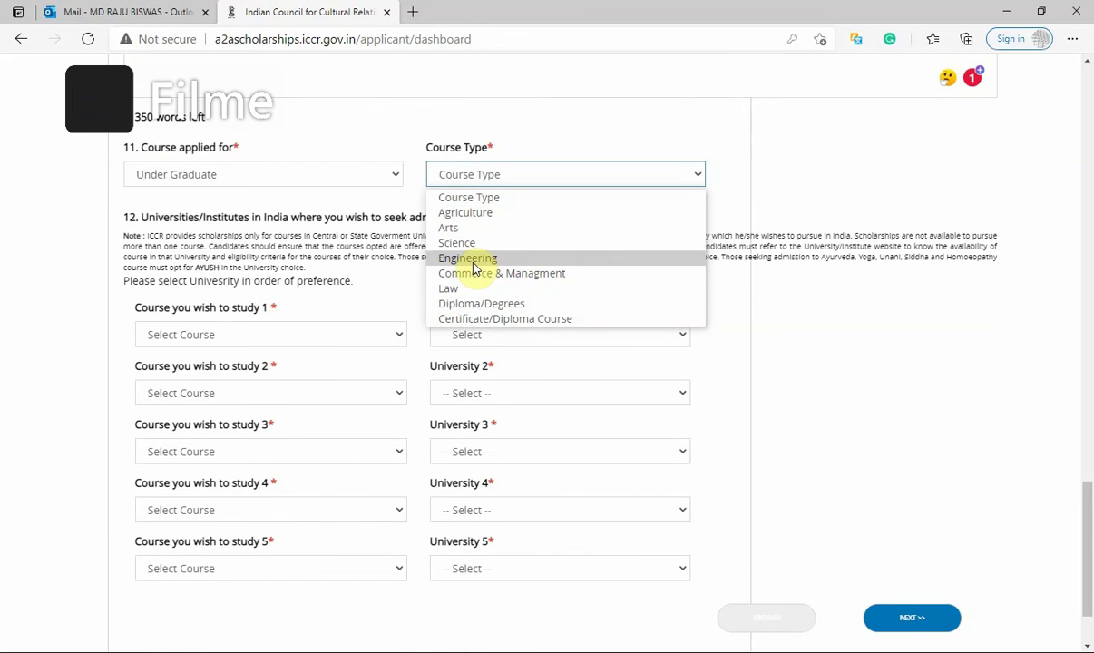
click(473, 266)
scroll(141, 176, down, 1)
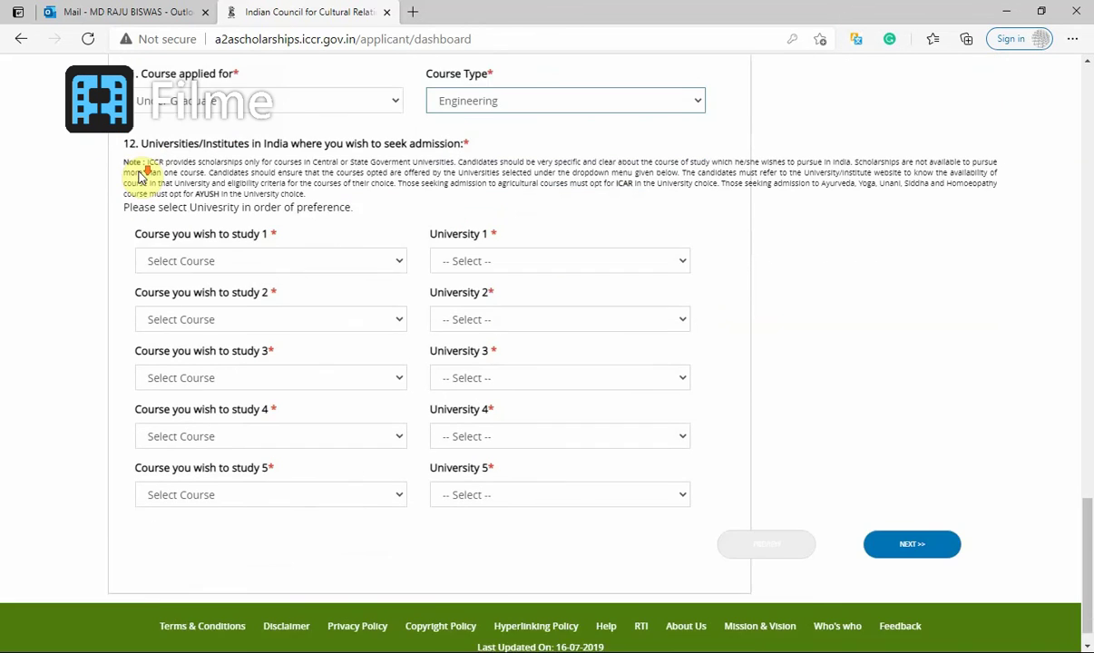
scroll(424, 208, up, 1)
scroll(287, 245, down, 1)
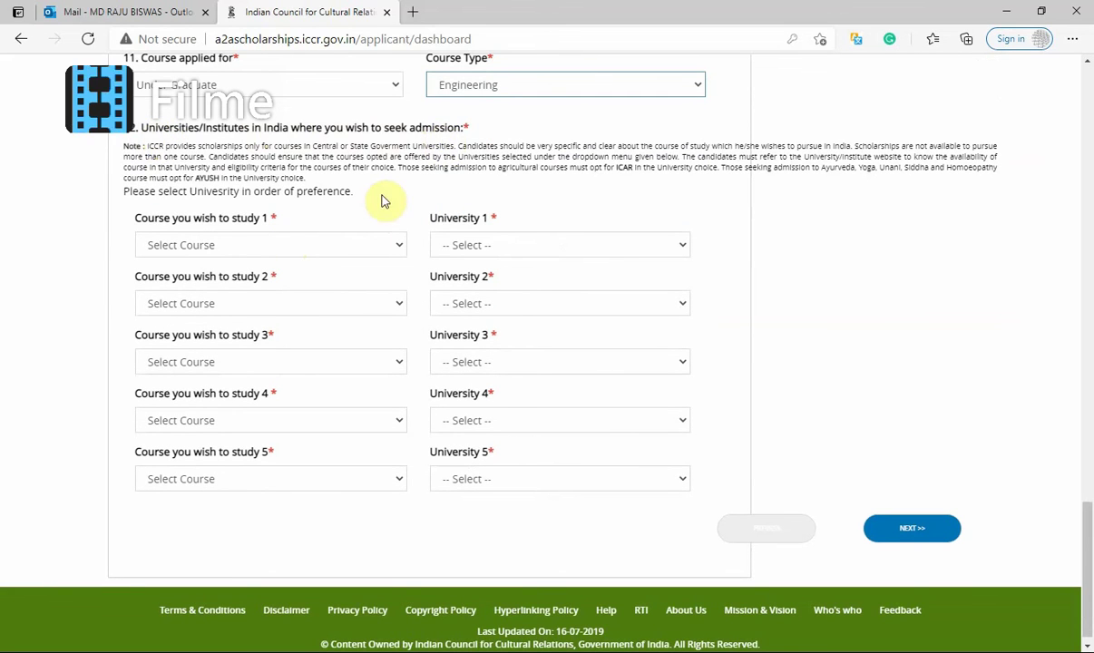
scroll(367, 204, down, 1)
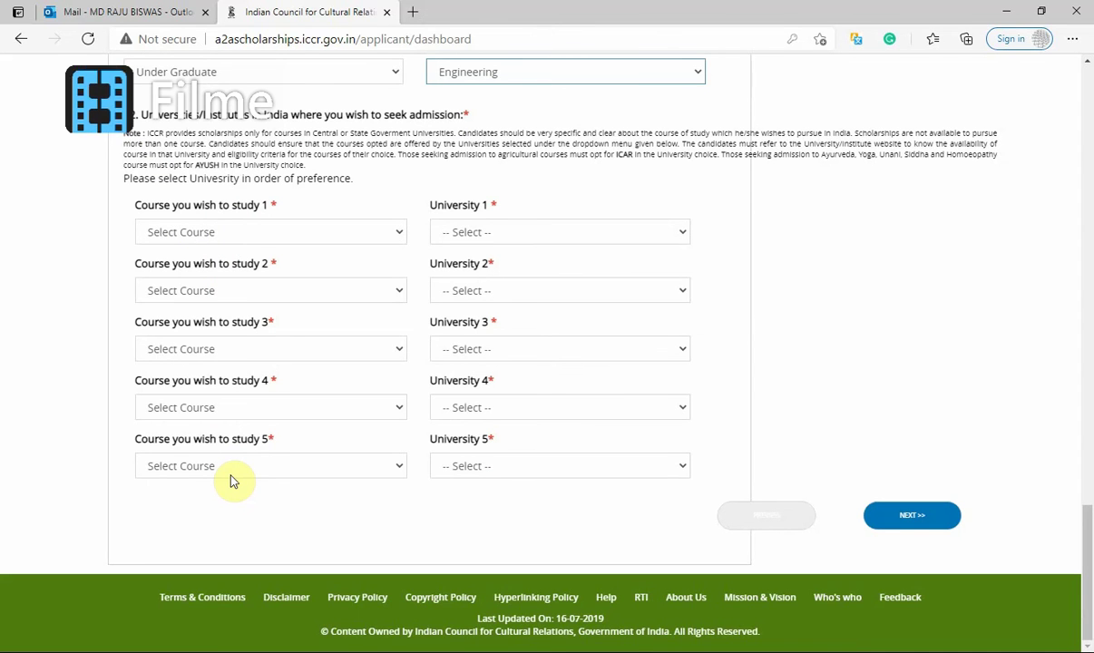
Set preference 1 to B.Tech at Delhi University with a computer subject stream.
click(373, 240)
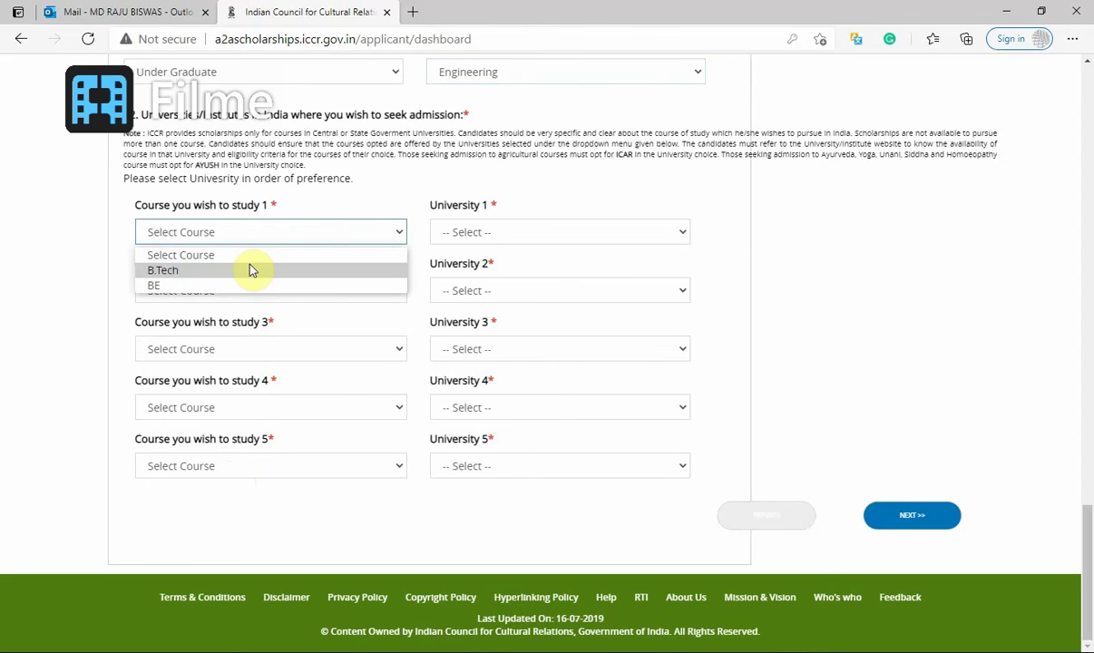
click(215, 277)
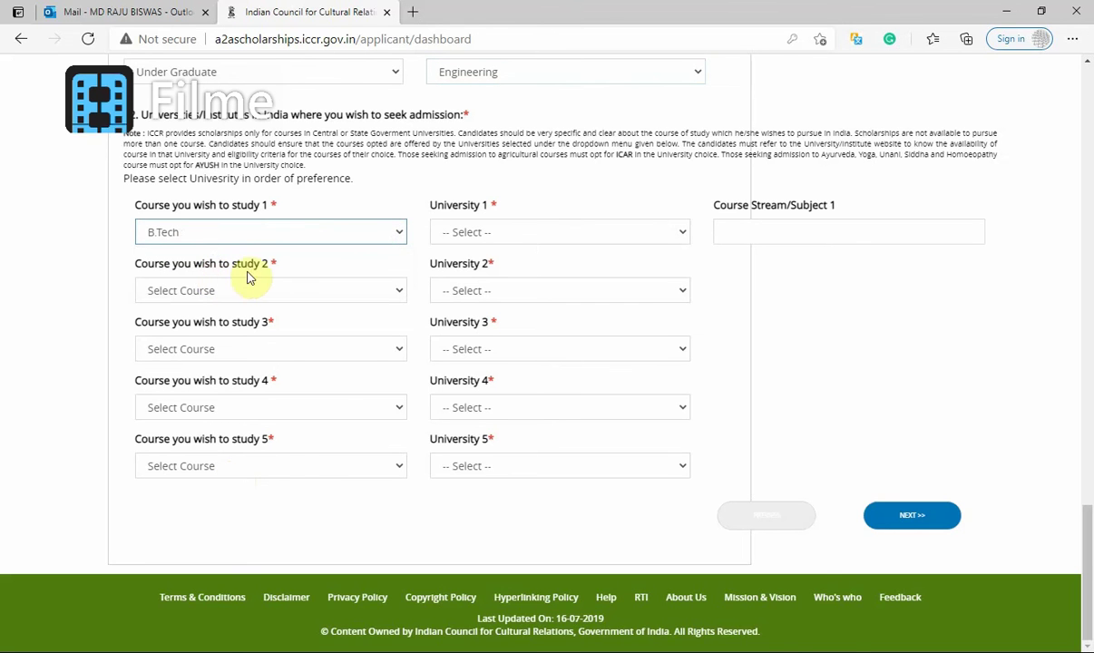
click(672, 234)
scroll(558, 340, down, 10)
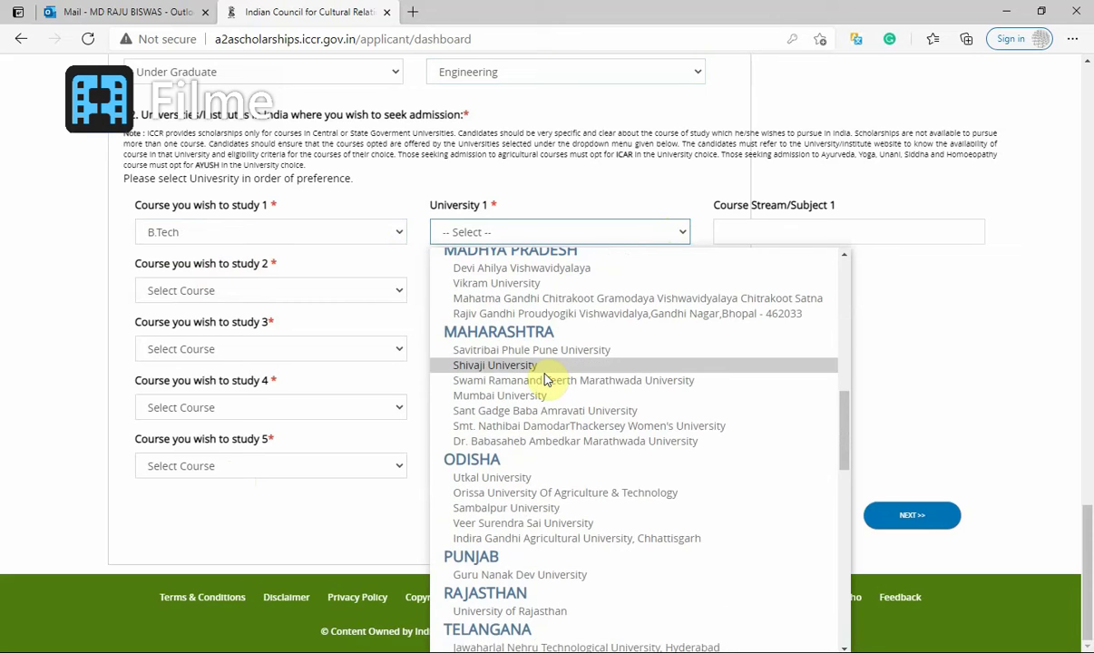
scroll(547, 379, down, 3)
scroll(547, 376, up, 10)
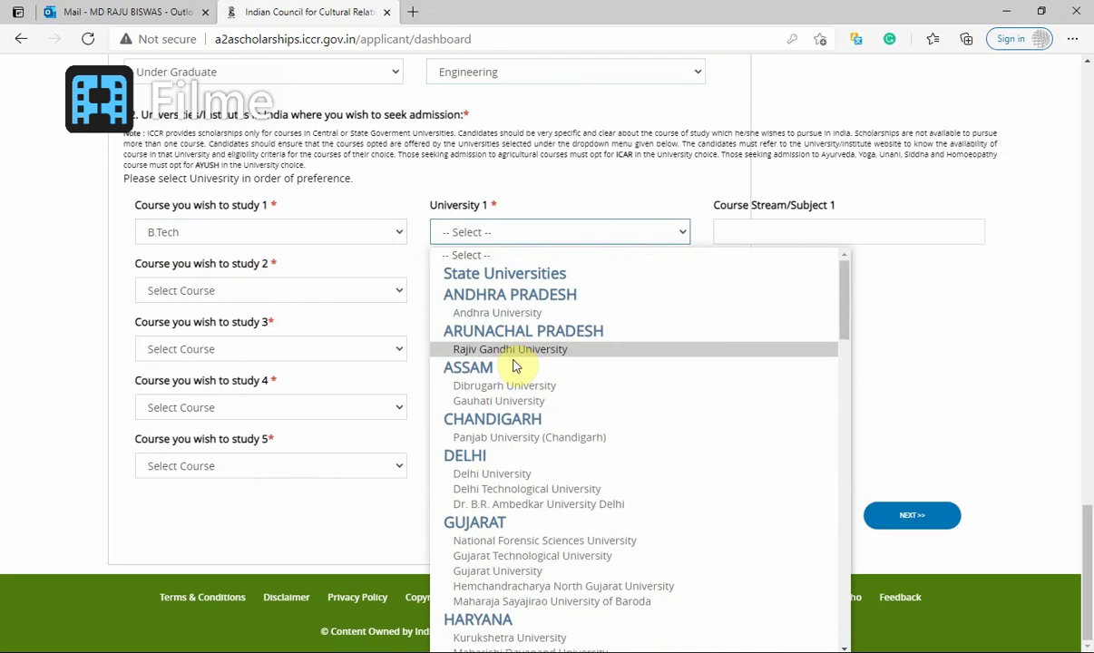
scroll(515, 365, down, 3)
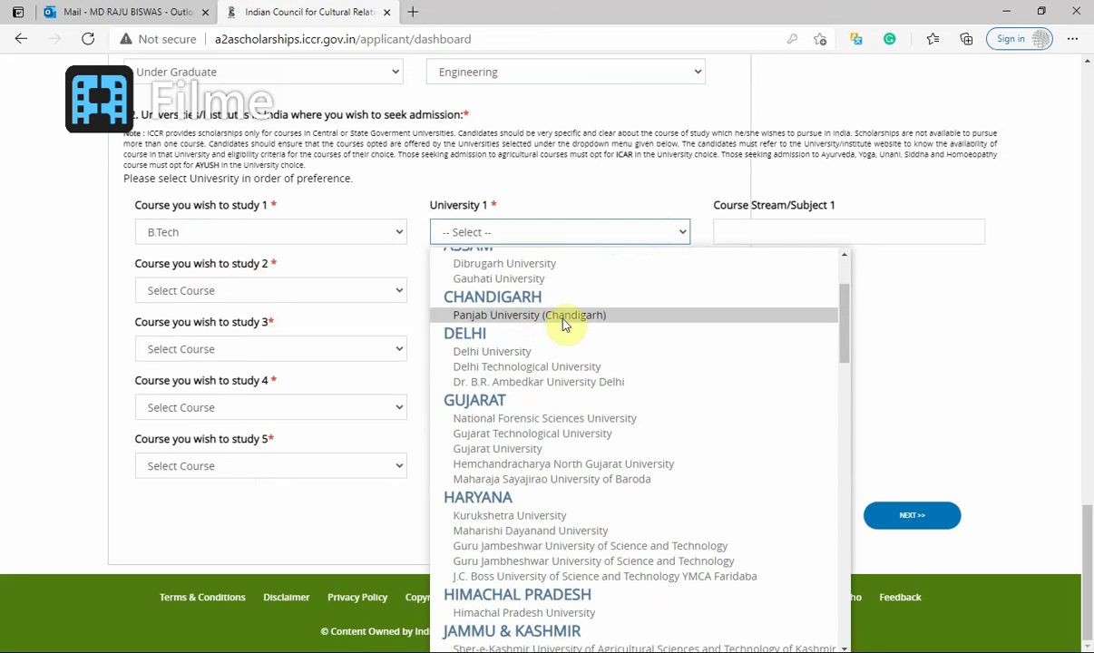
scroll(517, 313, down, 1)
click(479, 289)
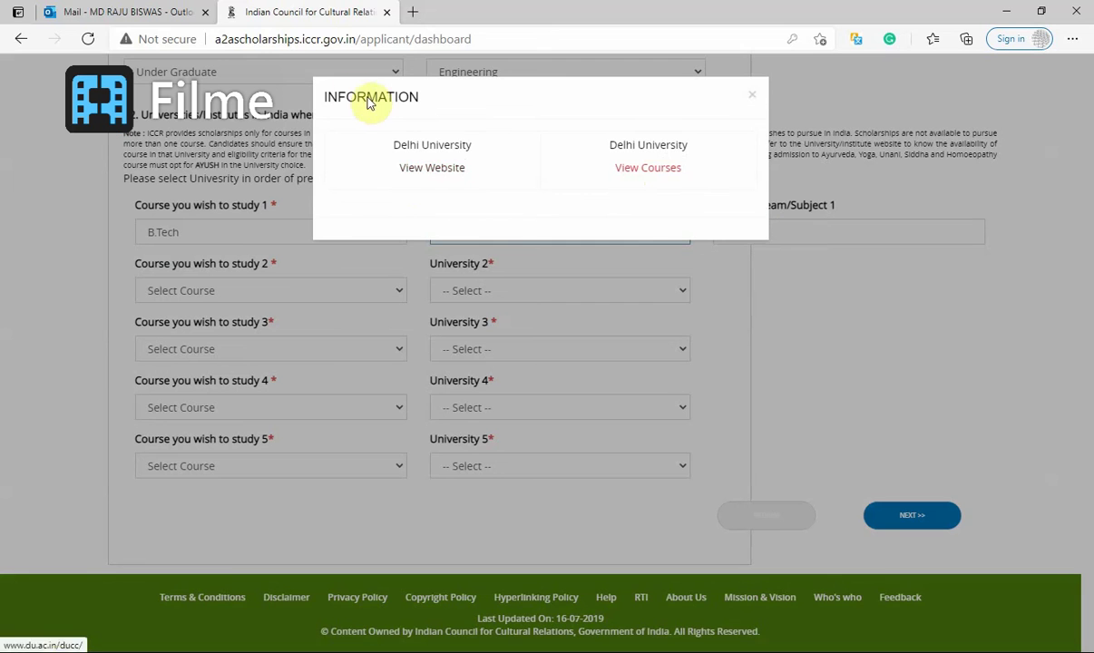
click(647, 168)
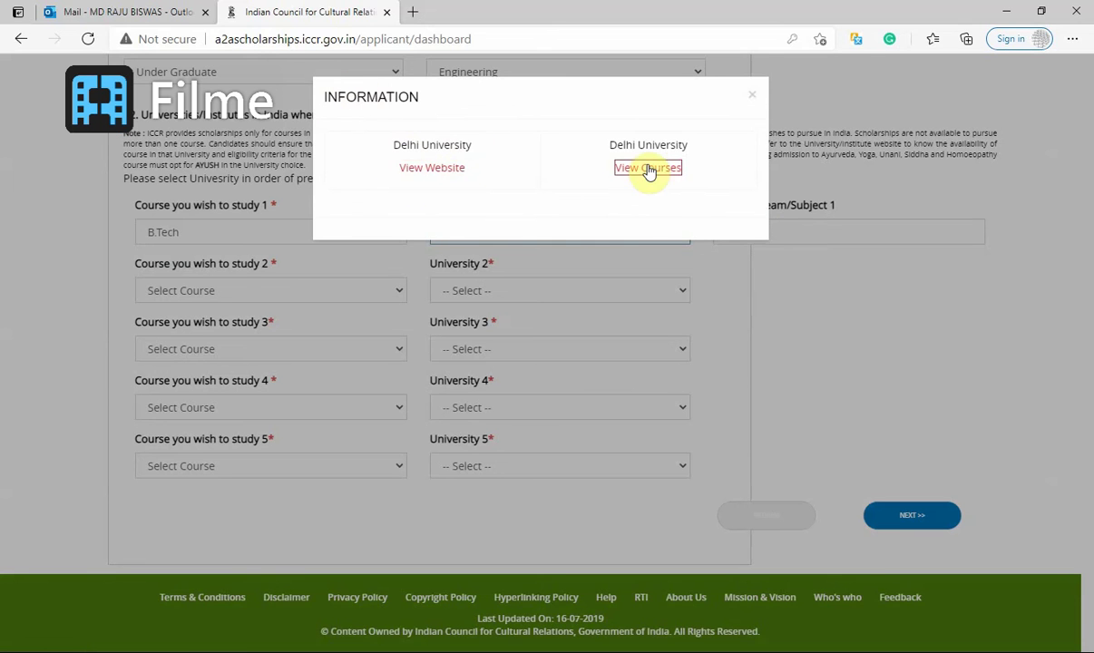
click(755, 99)
click(758, 229)
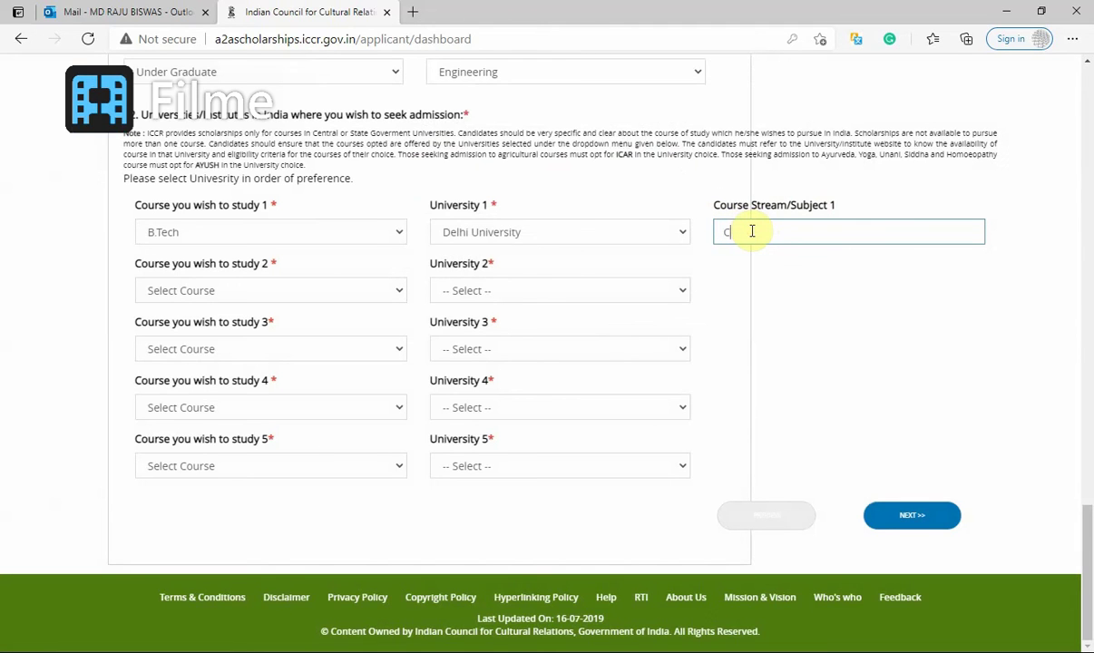
text(mp)
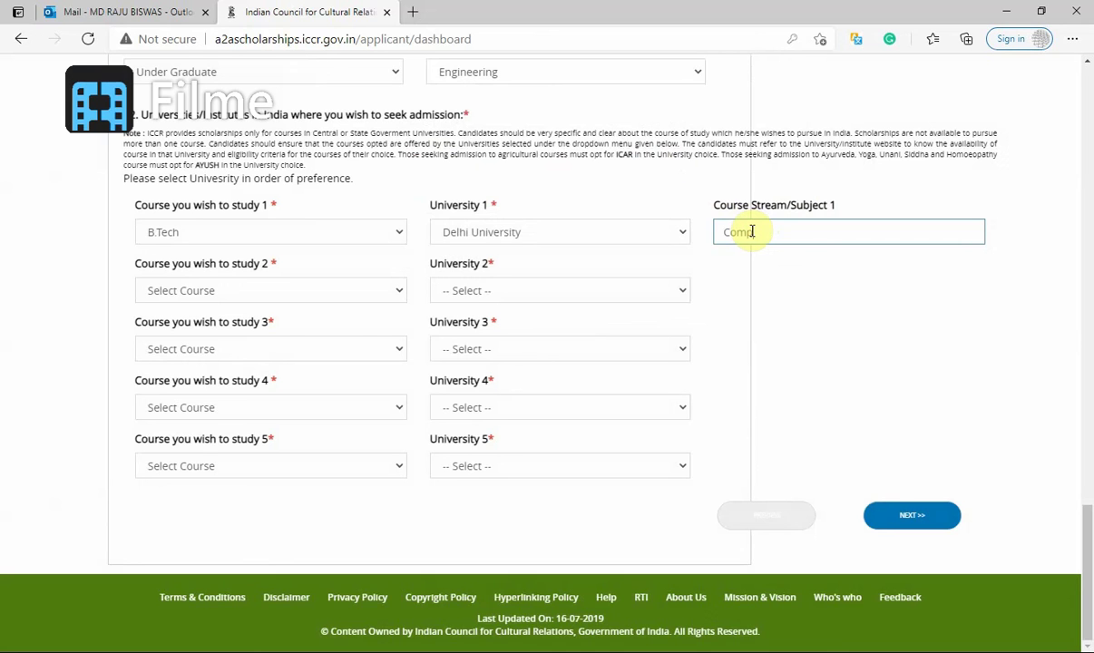
text(uter Science)
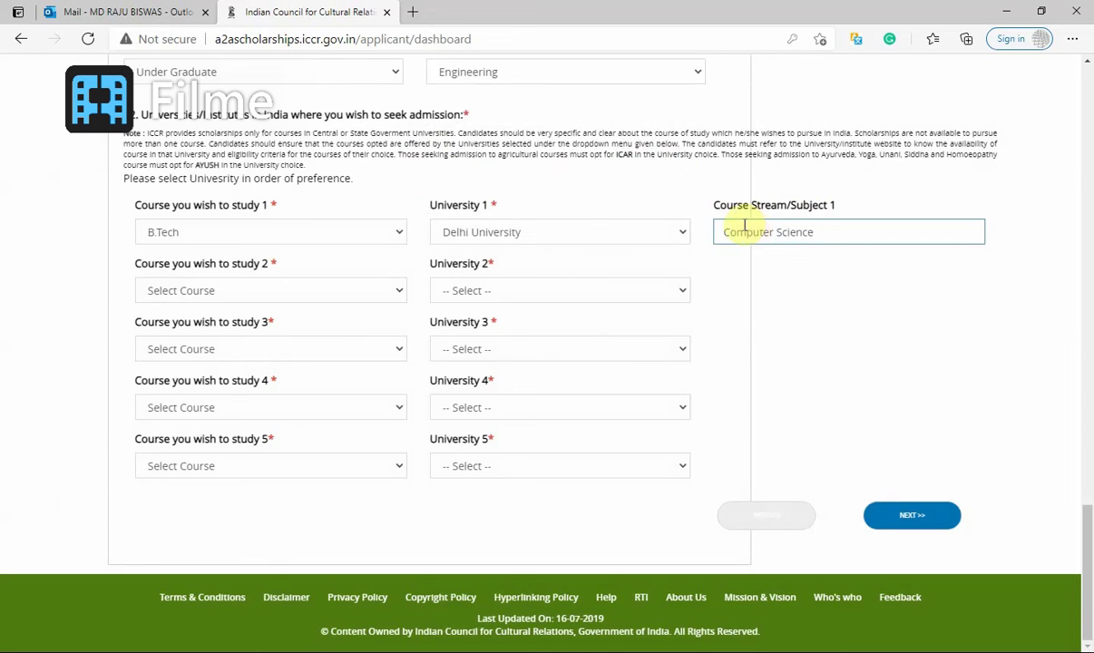
Set preference 2 to B.Tech, enter 'Other', and continue to Education Details.
click(372, 292)
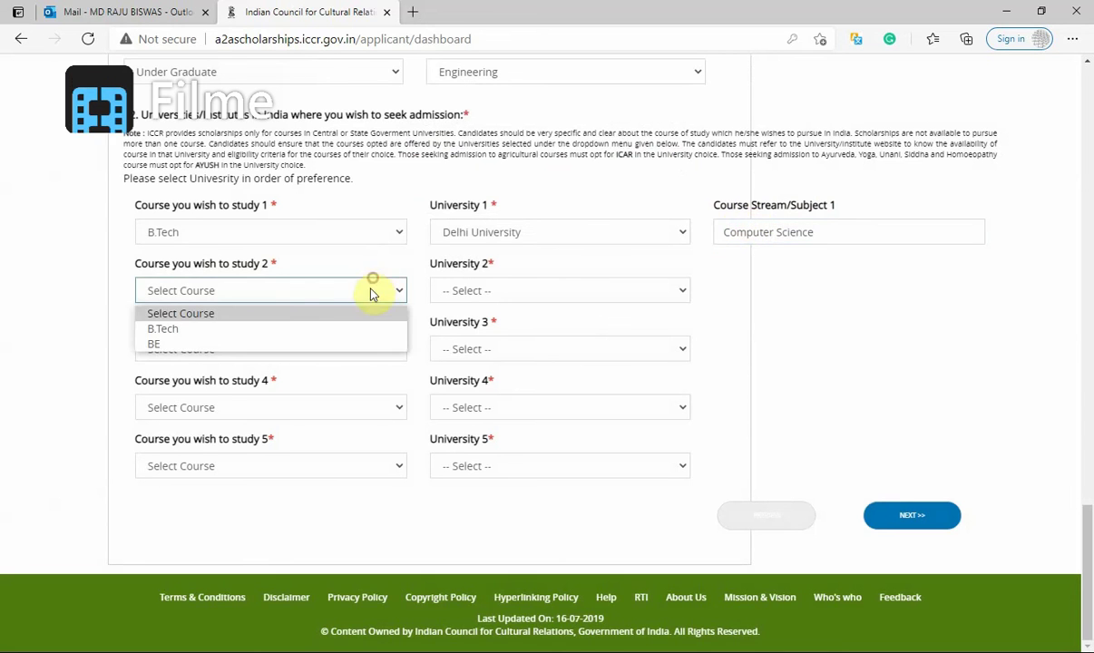
click(195, 329)
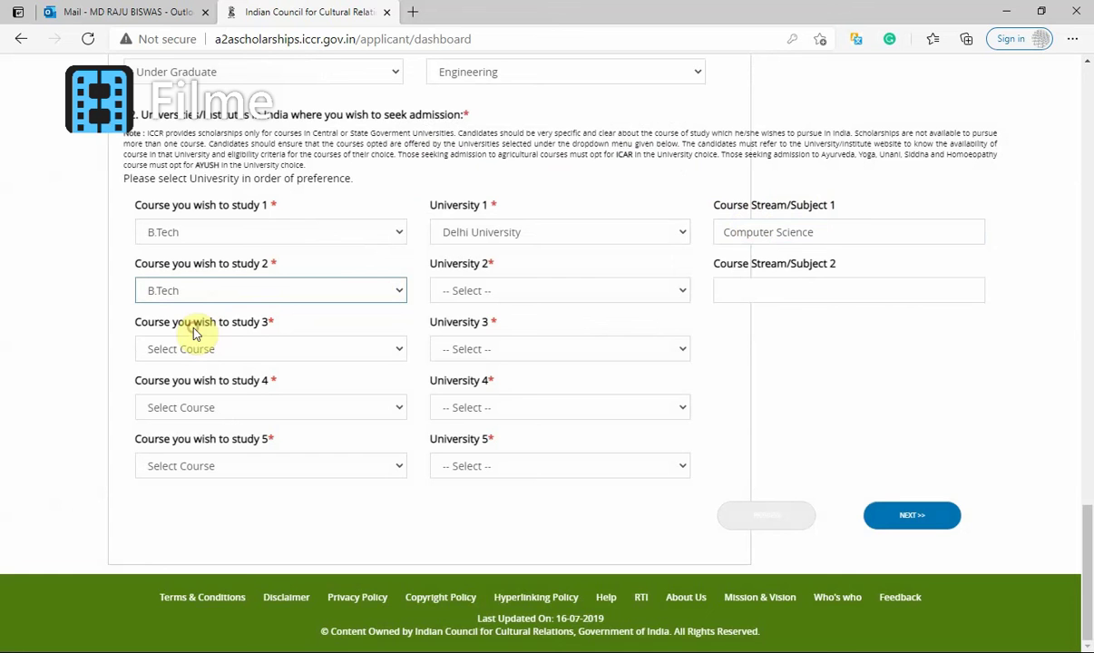
click(586, 295)
scroll(543, 481, down, 2)
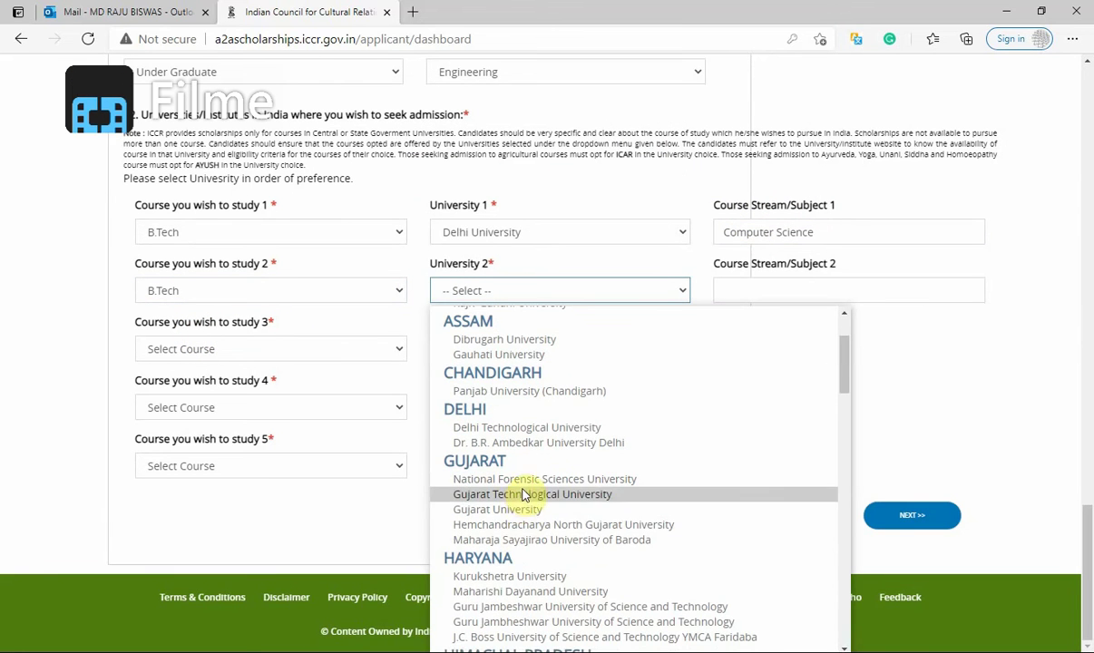
scroll(504, 427, down, 6)
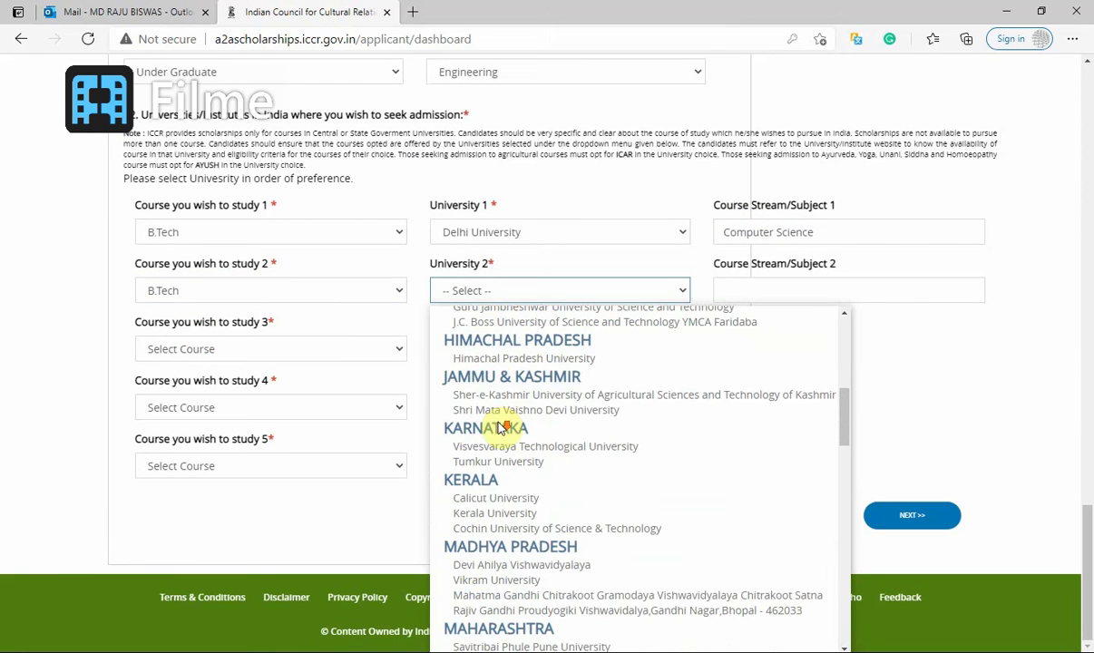
scroll(515, 467, down, 3)
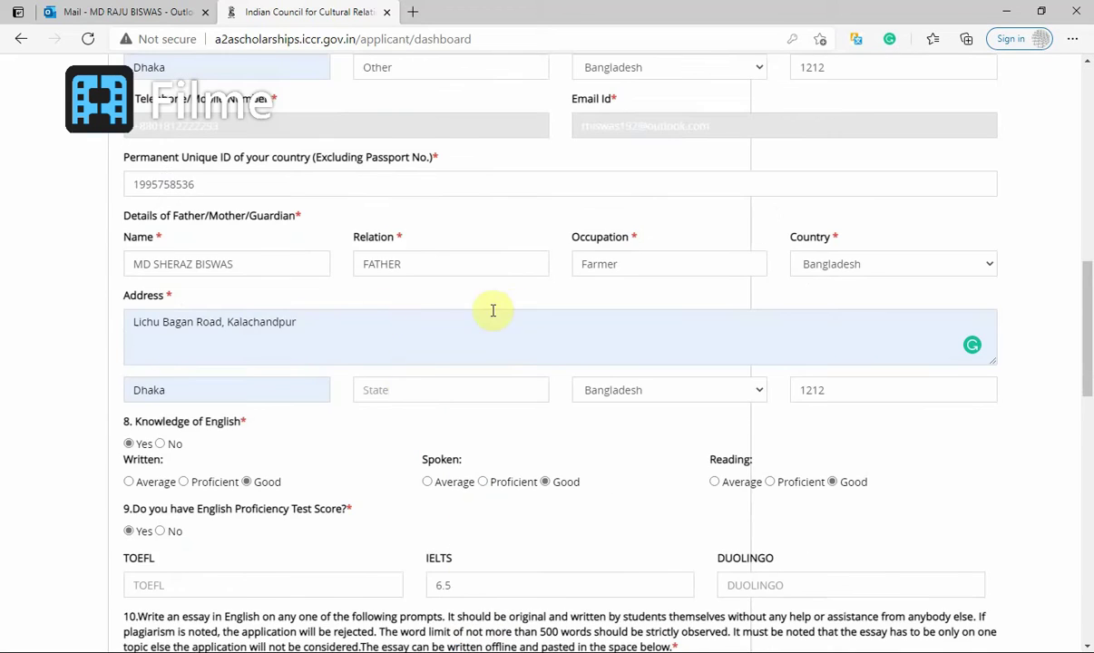
scroll(462, 354, down, 1)
scroll(431, 399, down, 1)
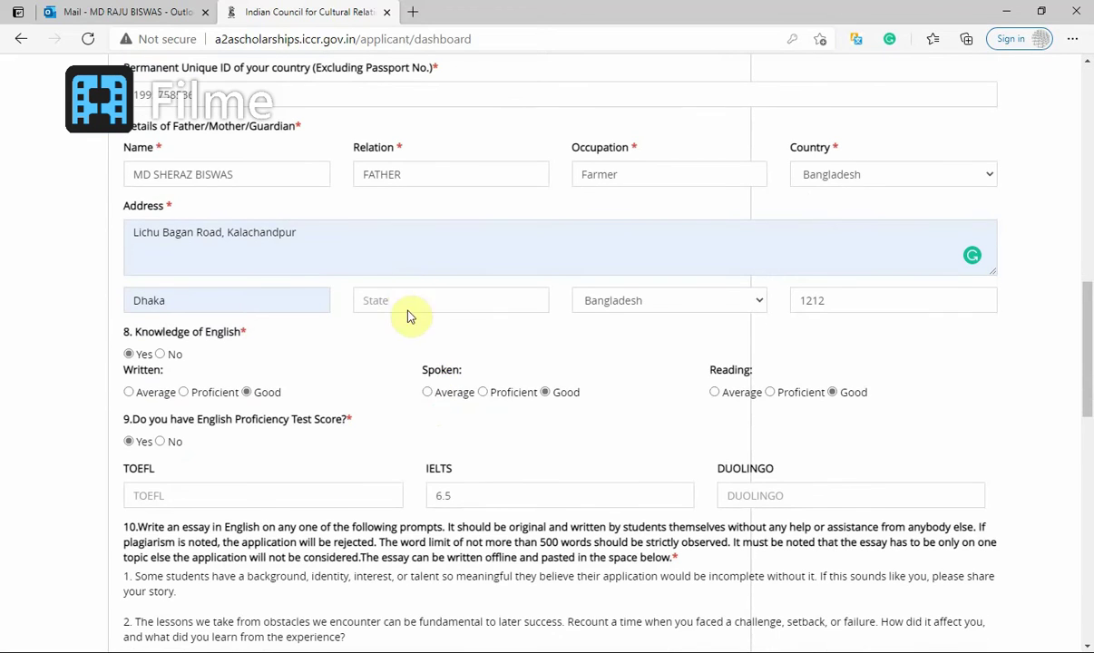
click(420, 297)
text(Other)
scroll(10, 310, down, 15)
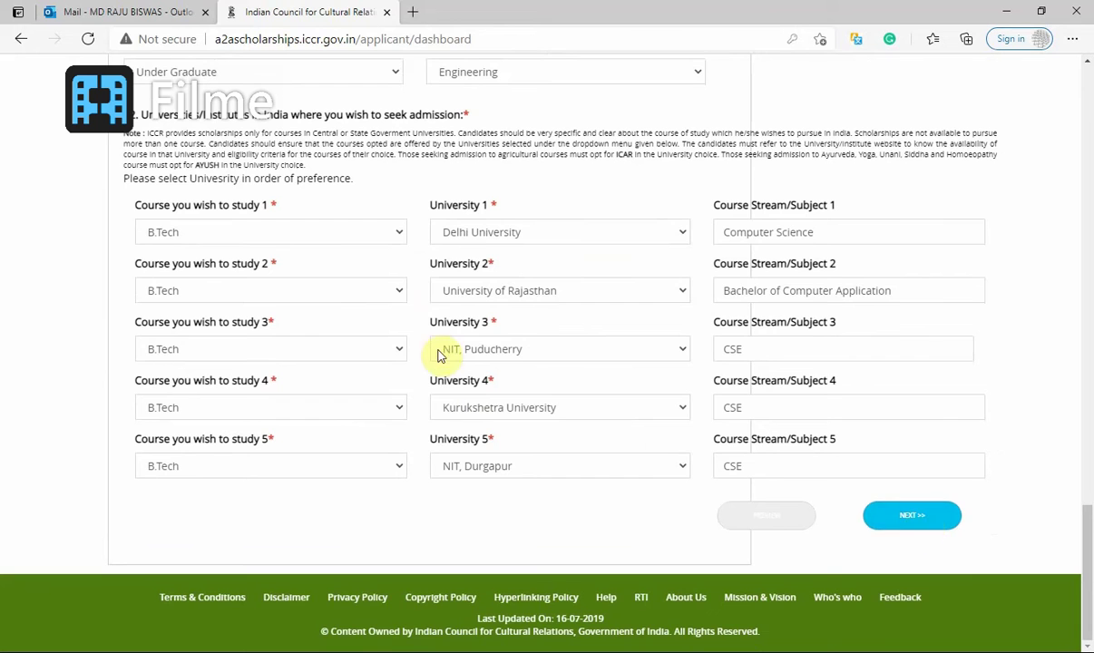
scroll(441, 354, up, 1)
click(899, 544)
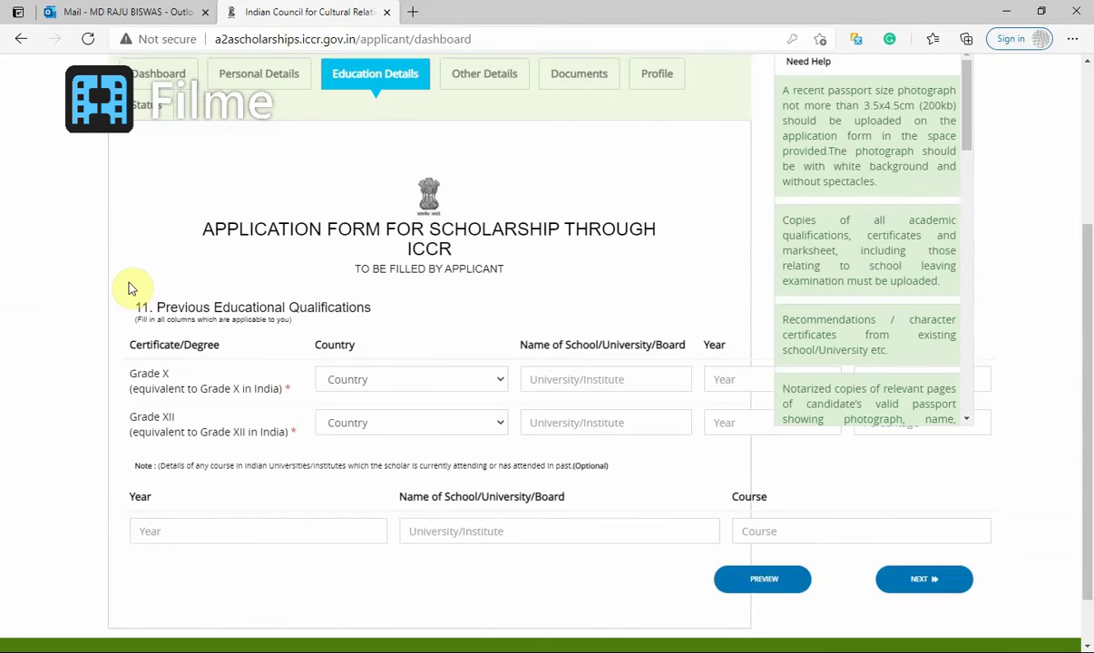
Set the Grade X country to Bangladesh and move to the school name field.
scroll(127, 285, up, 1)
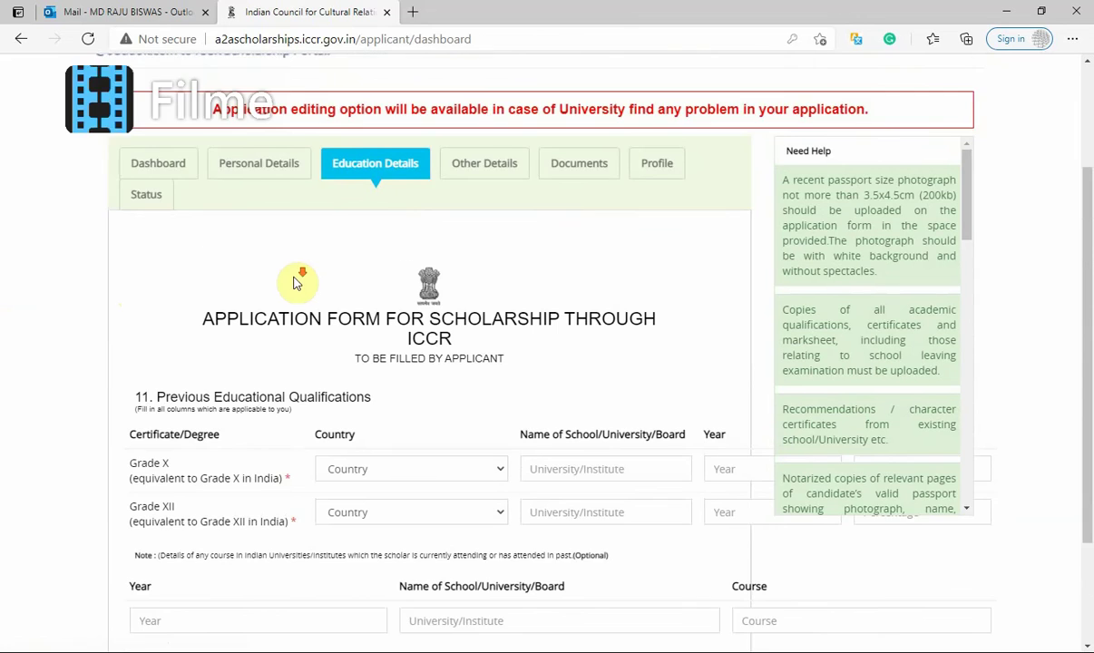
scroll(145, 325, down, 2)
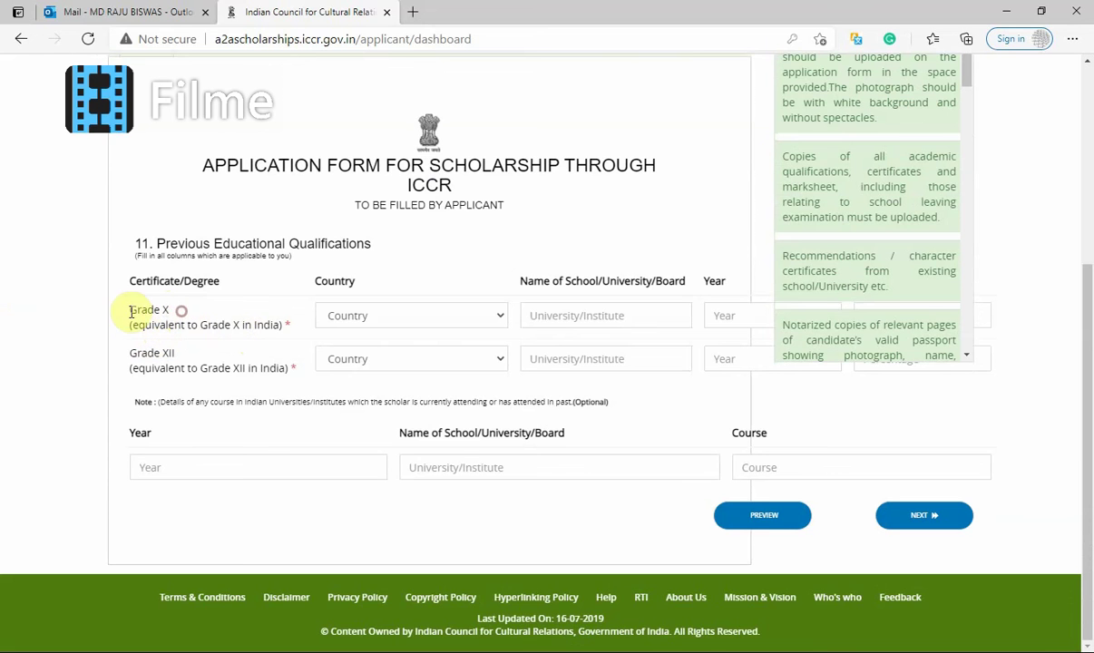
drag(121, 310, 286, 325)
click(235, 325)
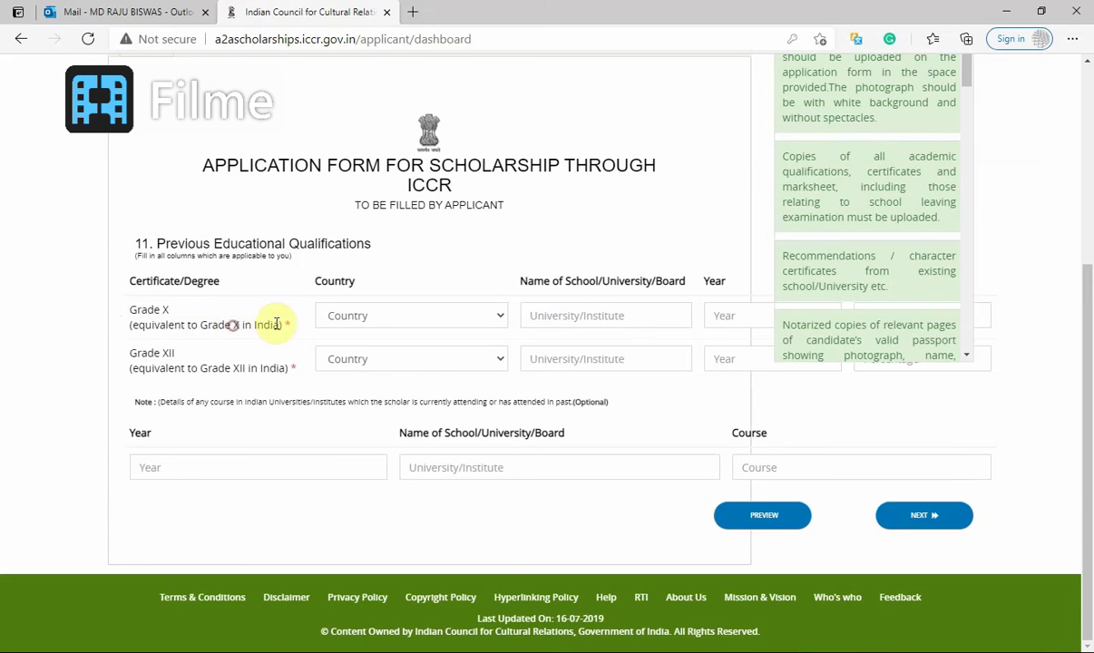
click(464, 316)
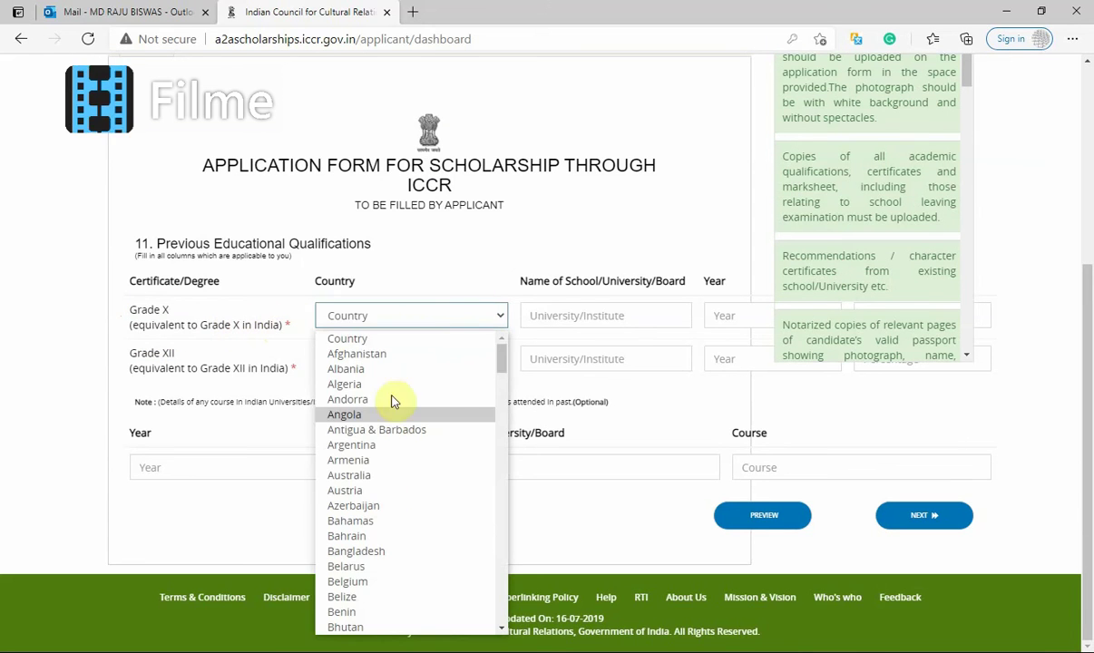
scroll(391, 544, down, 1)
click(383, 508)
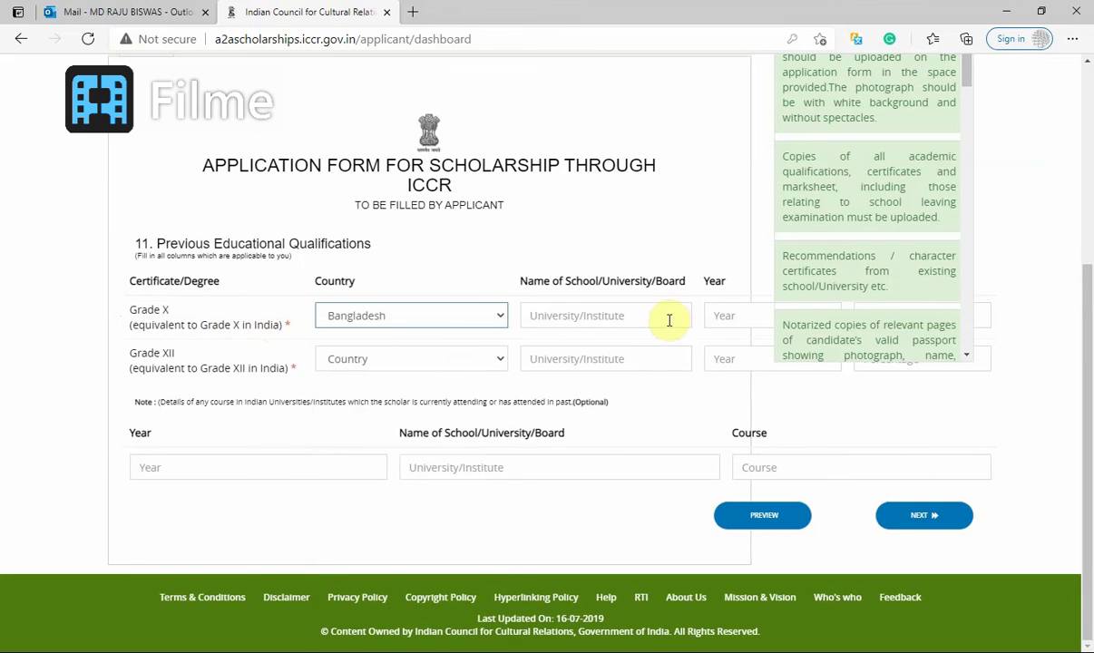
click(639, 315)
scroll(640, 314, up, 2)
scroll(640, 348, down, 1)
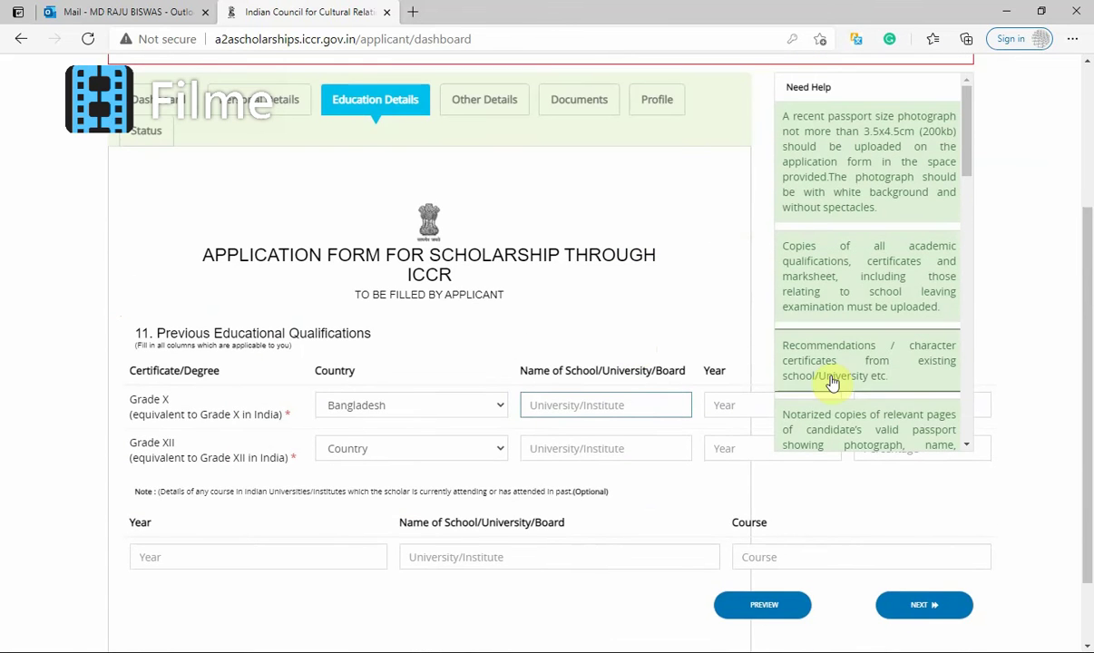
scroll(858, 205, up, 2)
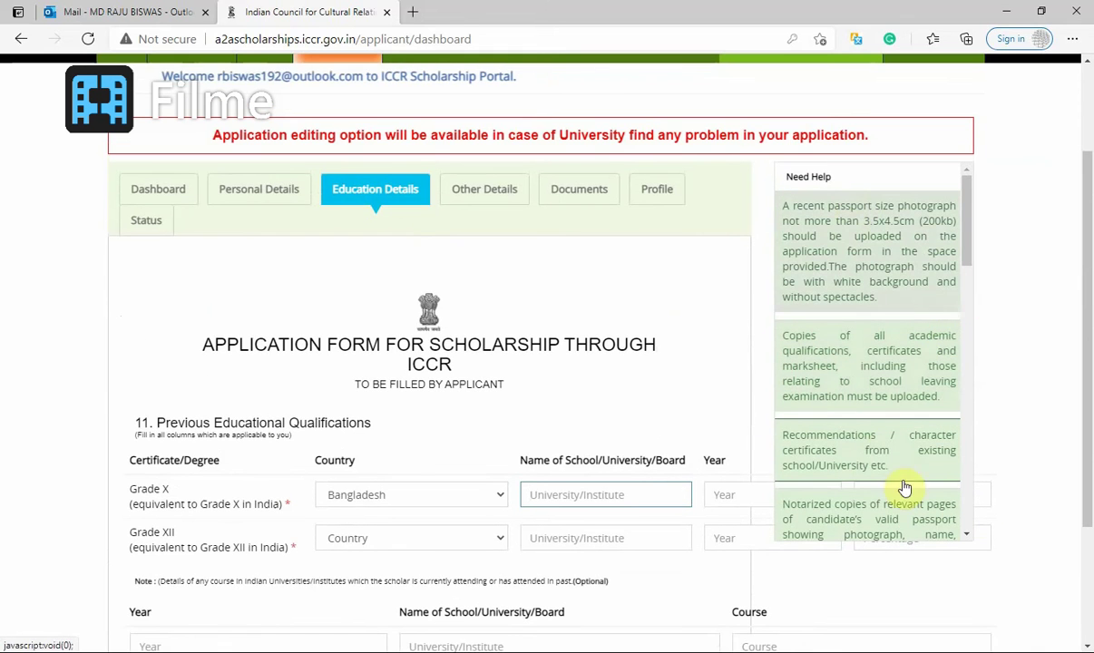
drag(967, 536, 967, 543)
scroll(585, 408, down, 1)
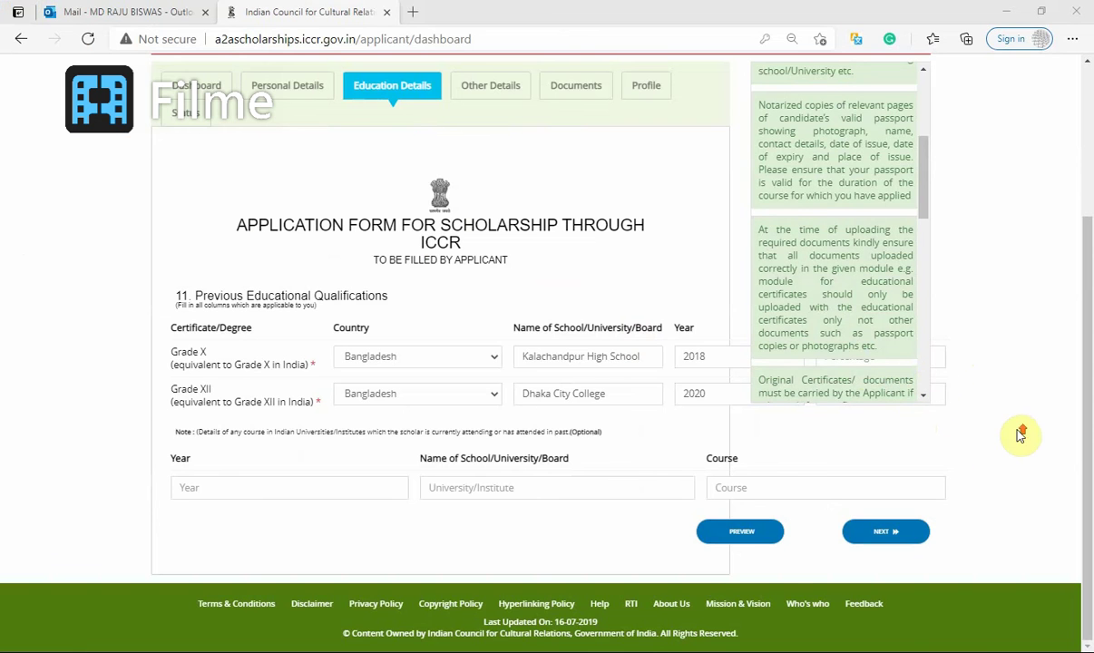
Enter 85 as the Grade X and Grade XII percentage and continue to Other Details.
key(ctrl+plus)
key(ctrl+plus)
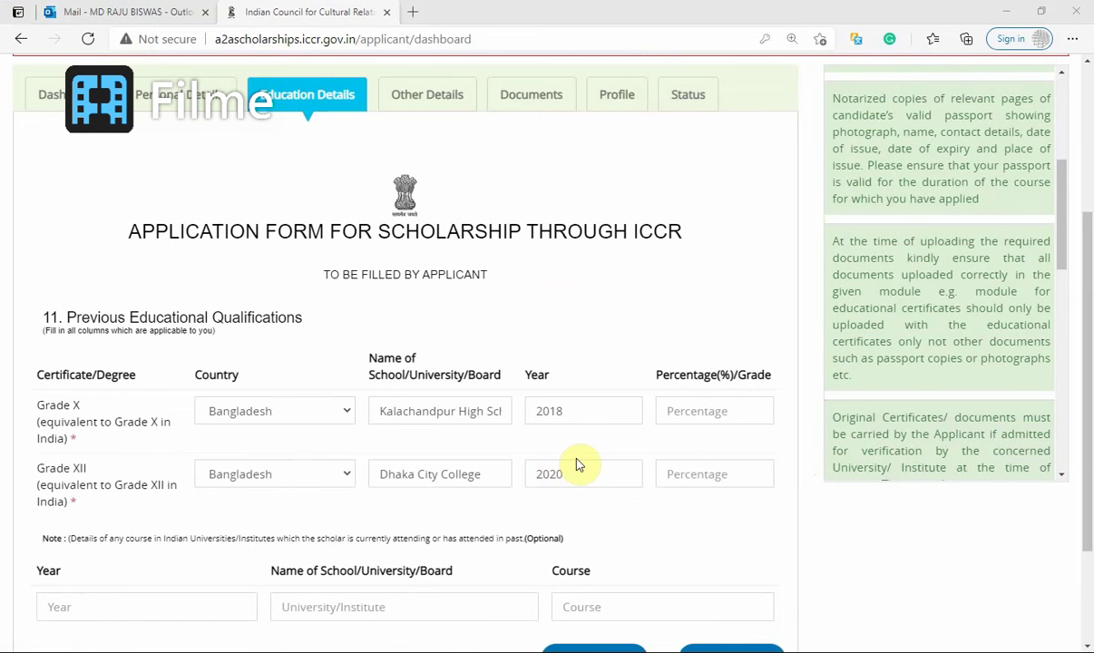
scroll(765, 465, up, 2)
scroll(776, 461, down, 3)
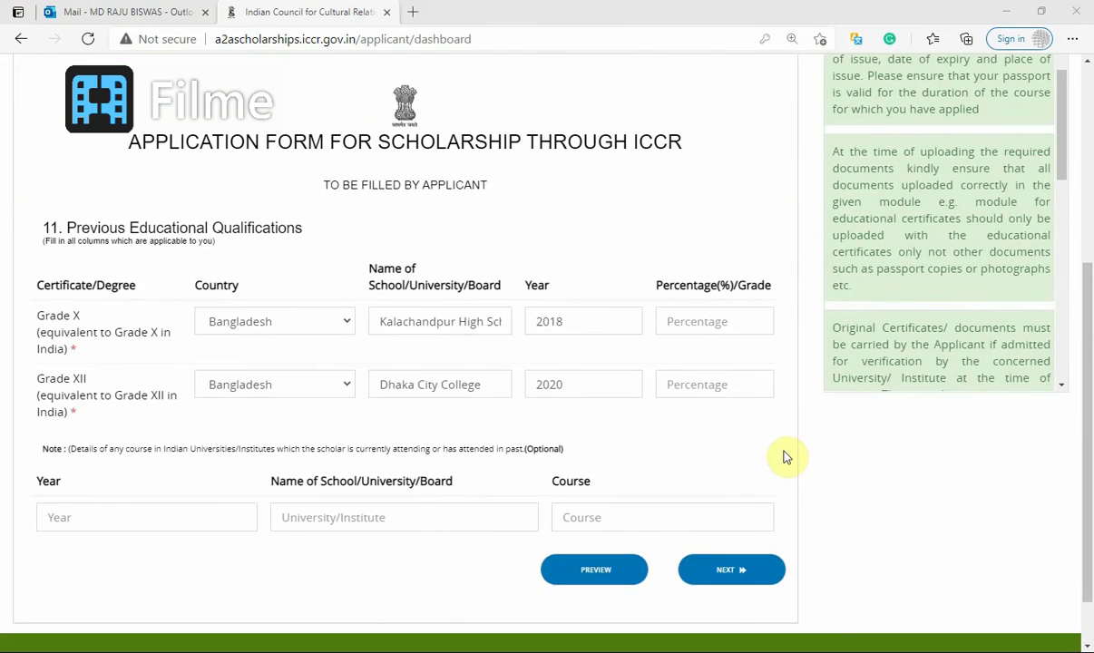
key(ctrl+plus)
scroll(786, 456, down, 1)
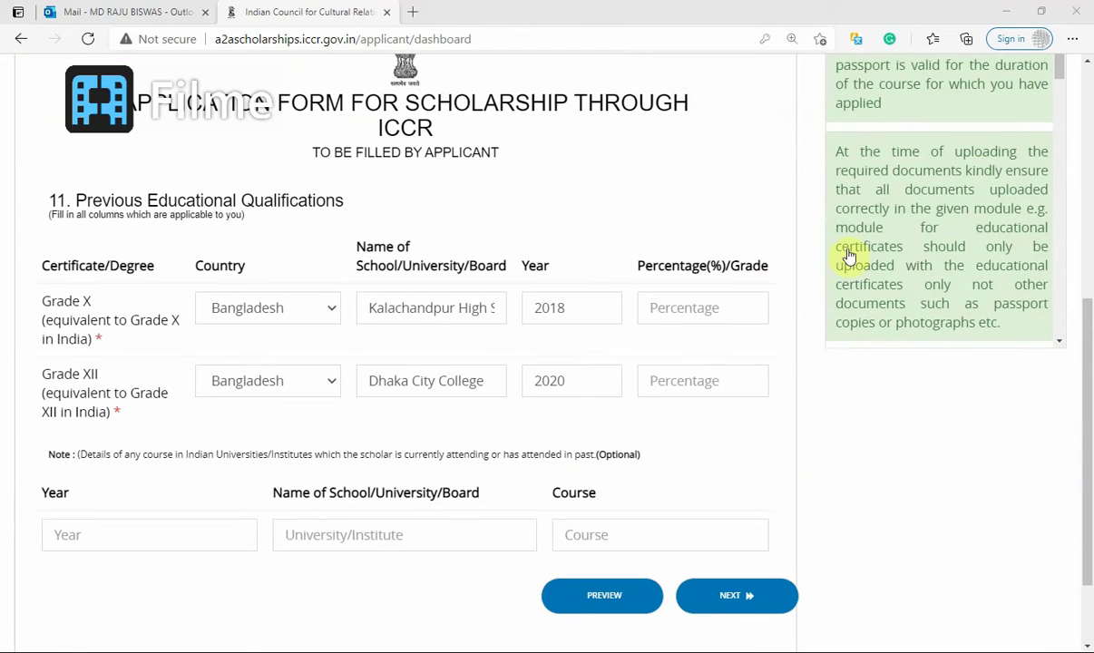
click(694, 303)
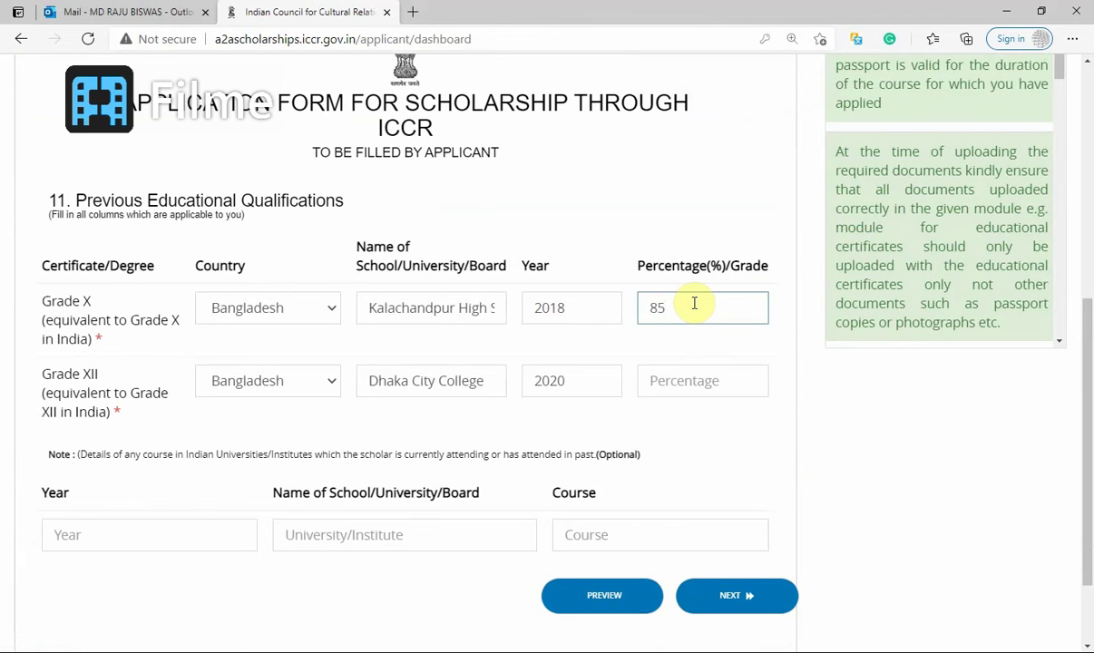
text(85)
click(691, 369)
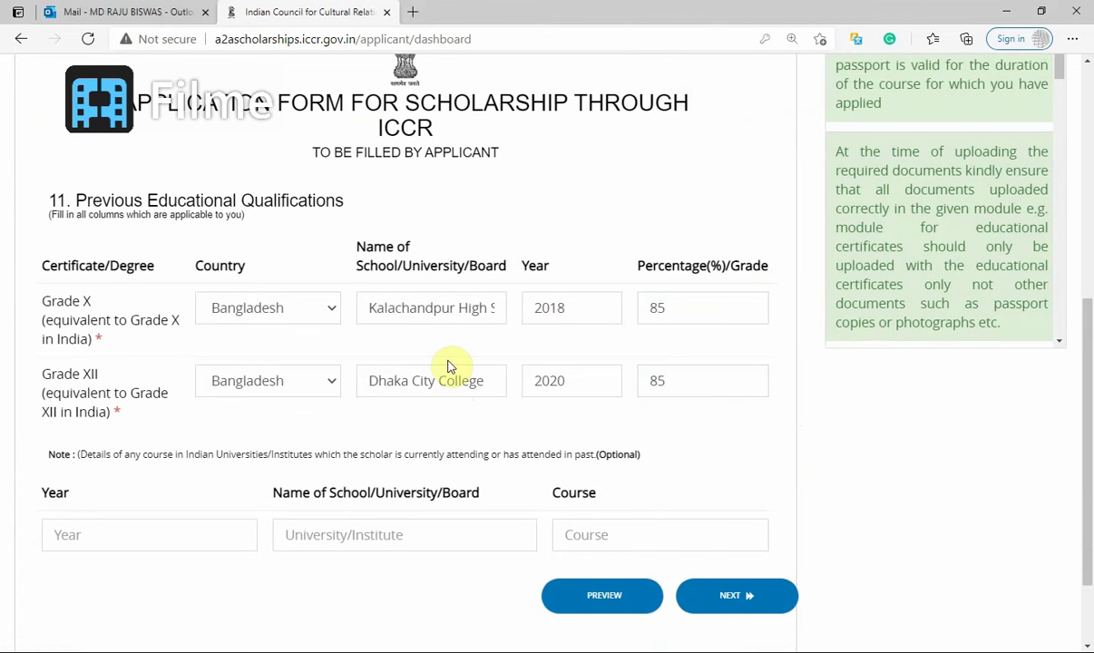
key(ctrl+plus)
key(ctrl+minus)
key(ctrl+minus)
scroll(366, 305, up, 3)
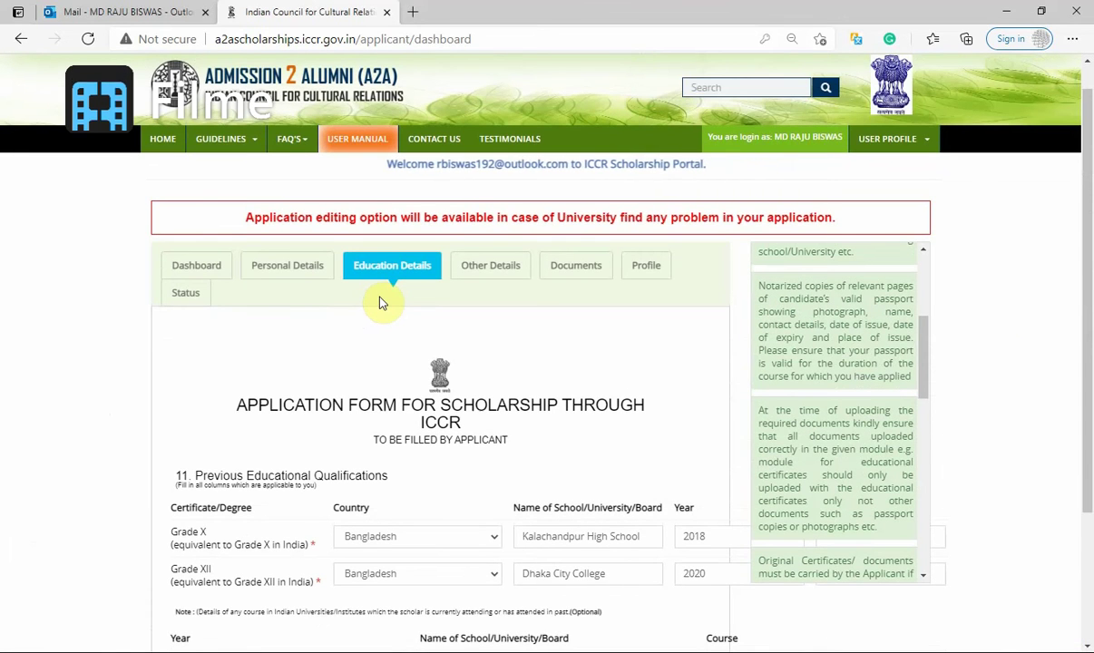
scroll(292, 304, down, 2)
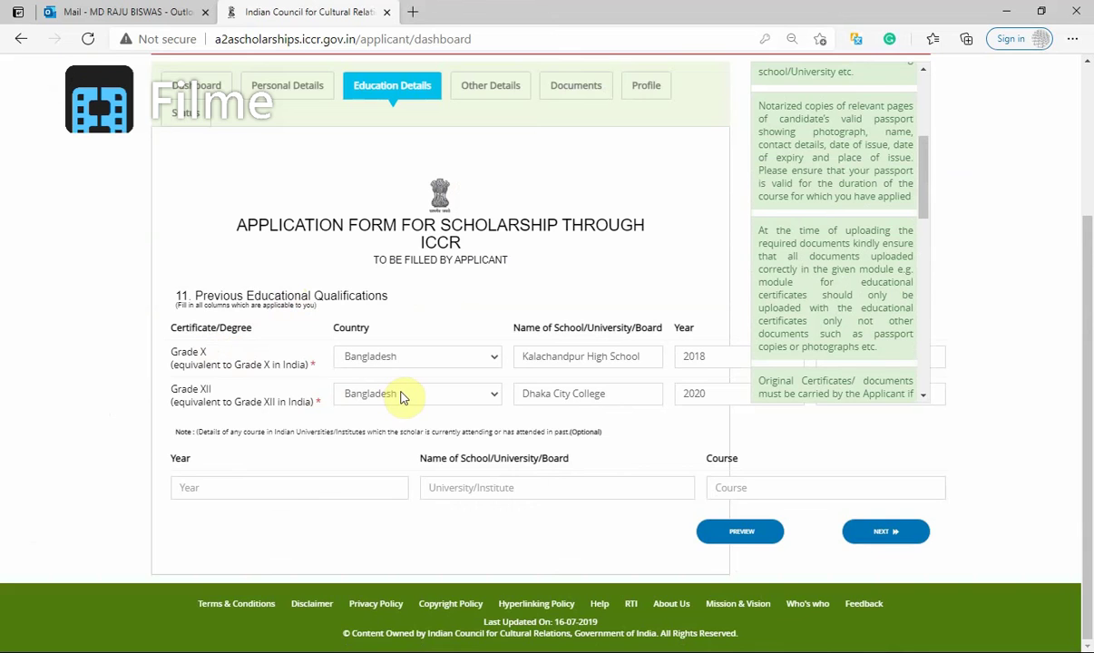
key(ctrl+plus)
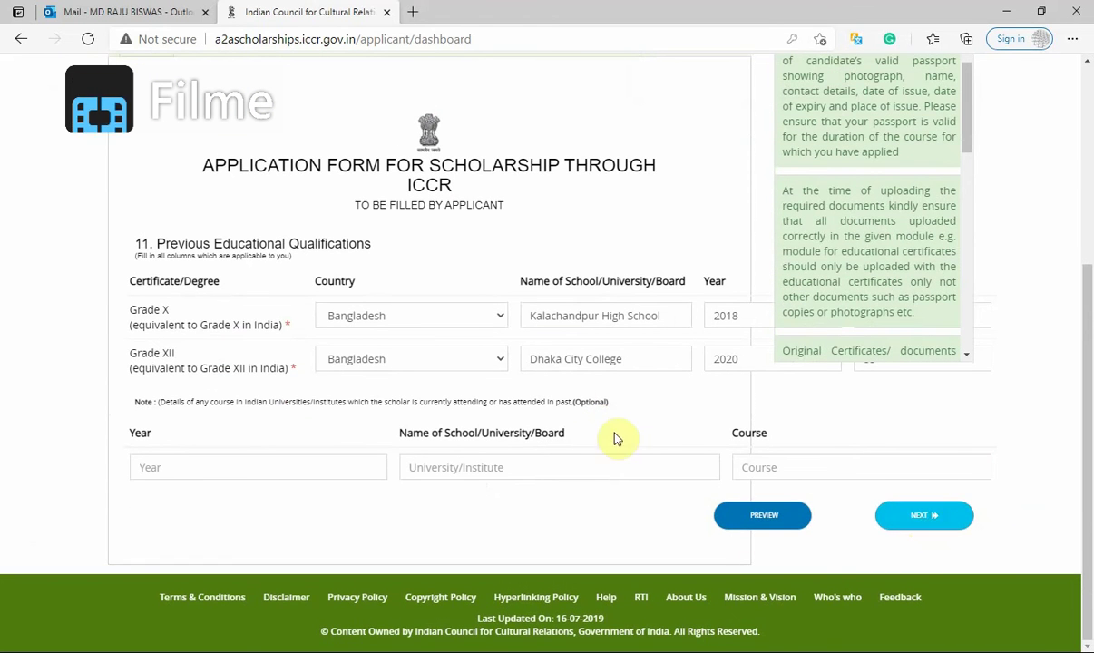
click(910, 519)
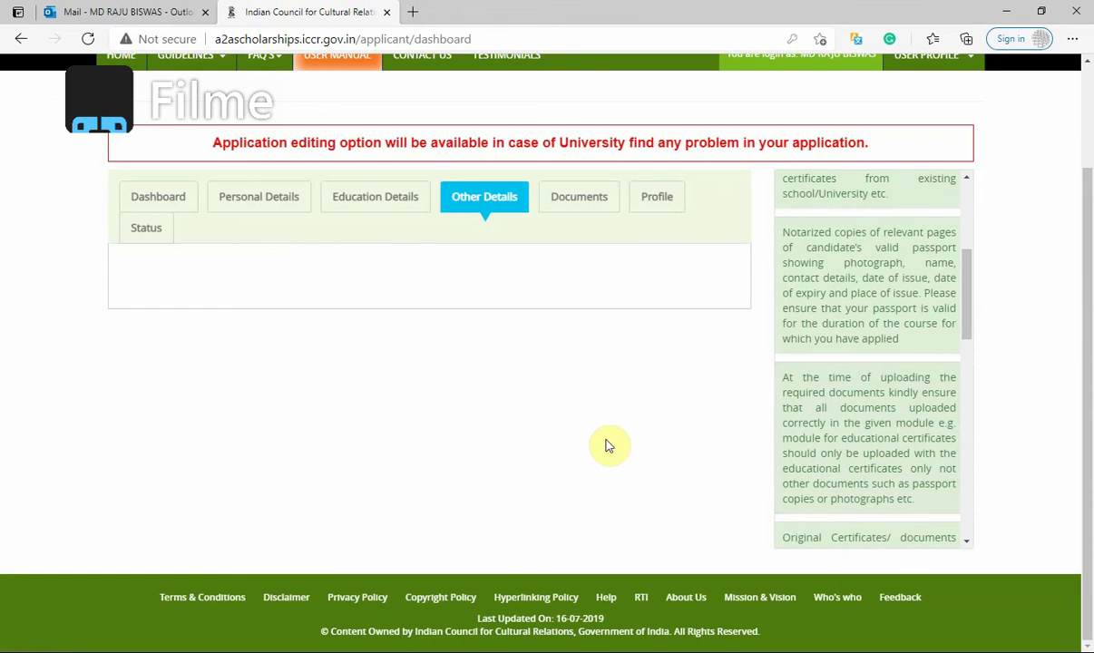
Fill in the first referee's name, e-mail address, telephone number and postal address.
scroll(74, 361, down, 3)
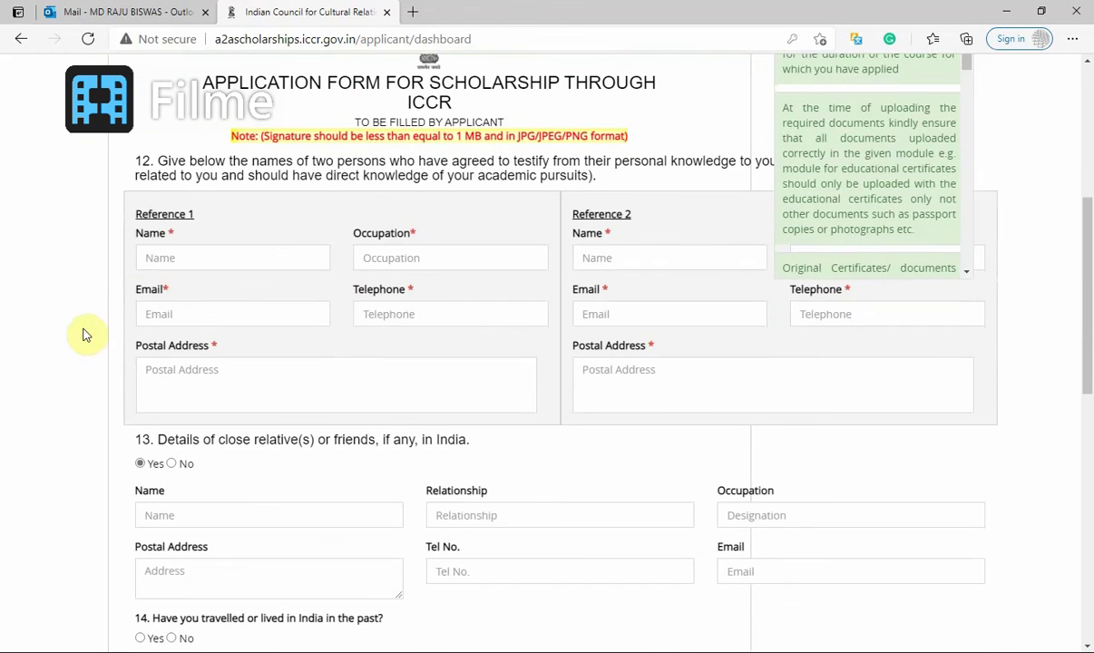
scroll(211, 239, down, 1)
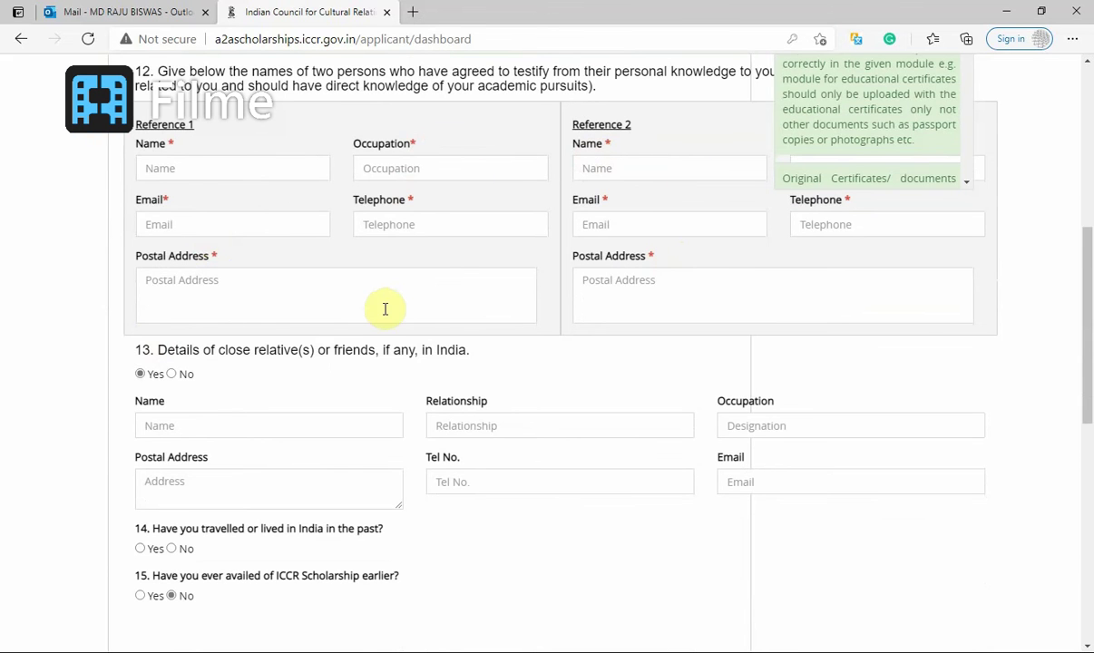
key(ctrl+minus)
key(ctrl+plus)
key(ctrl+plus)
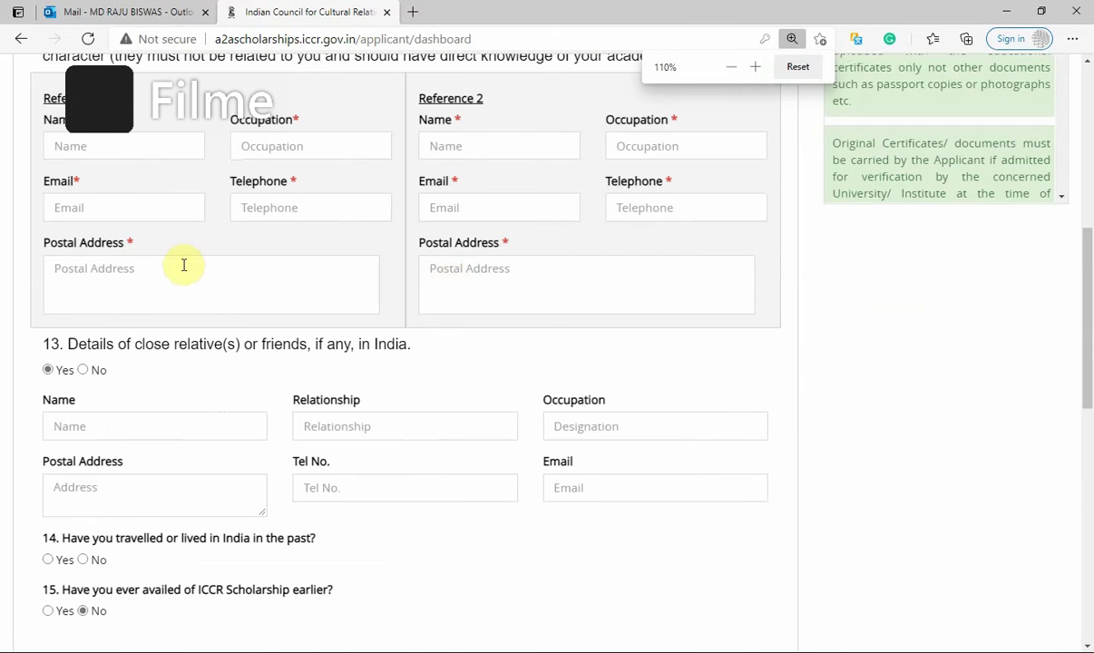
scroll(172, 276, up, 1)
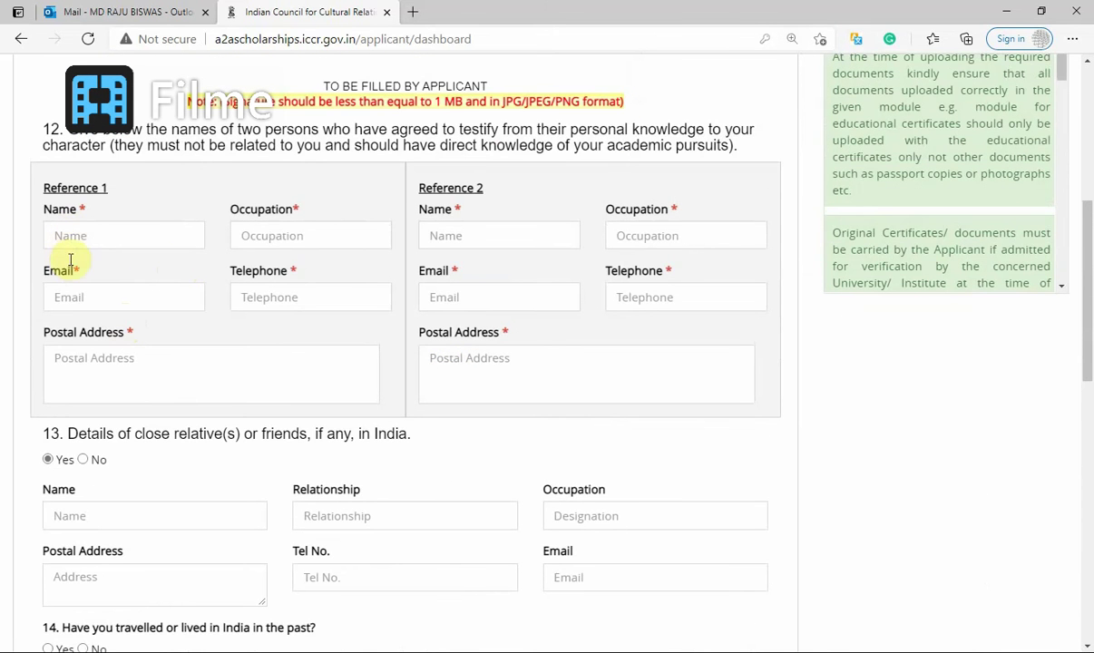
scroll(449, 245, down, 1)
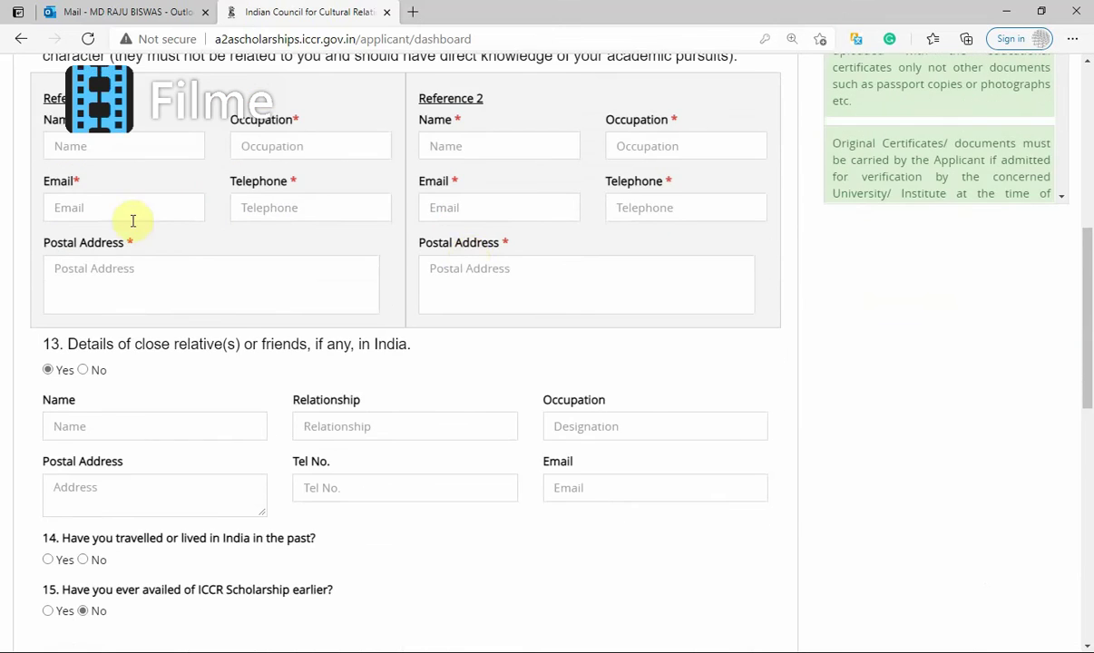
scroll(99, 241, down, 2)
scroll(95, 245, up, 2)
click(81, 142)
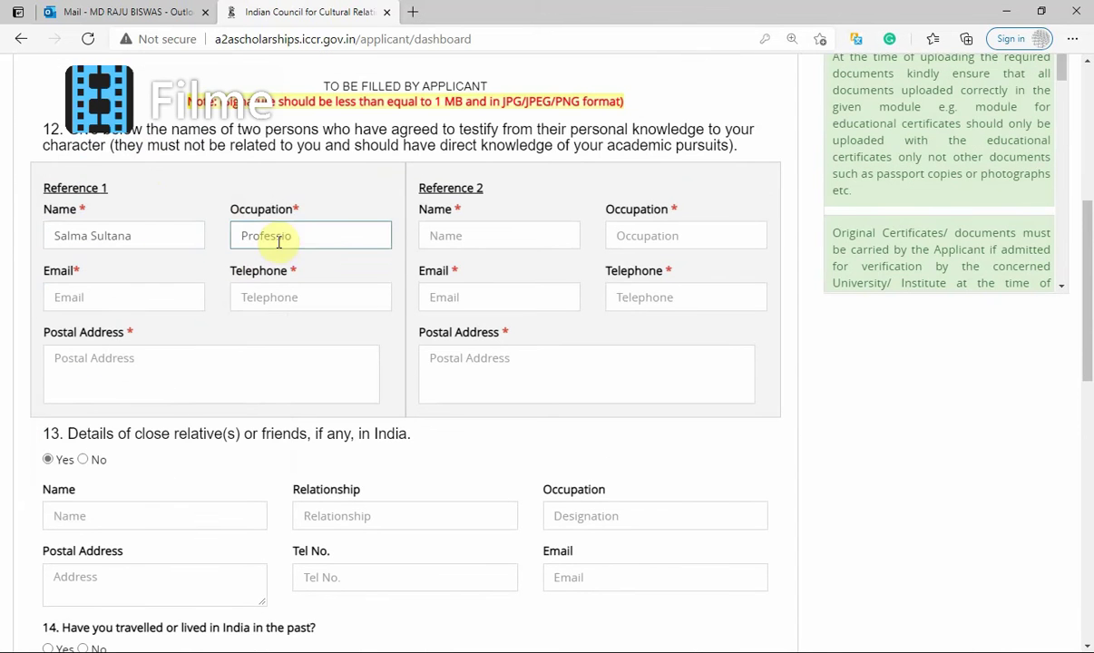
click(156, 301)
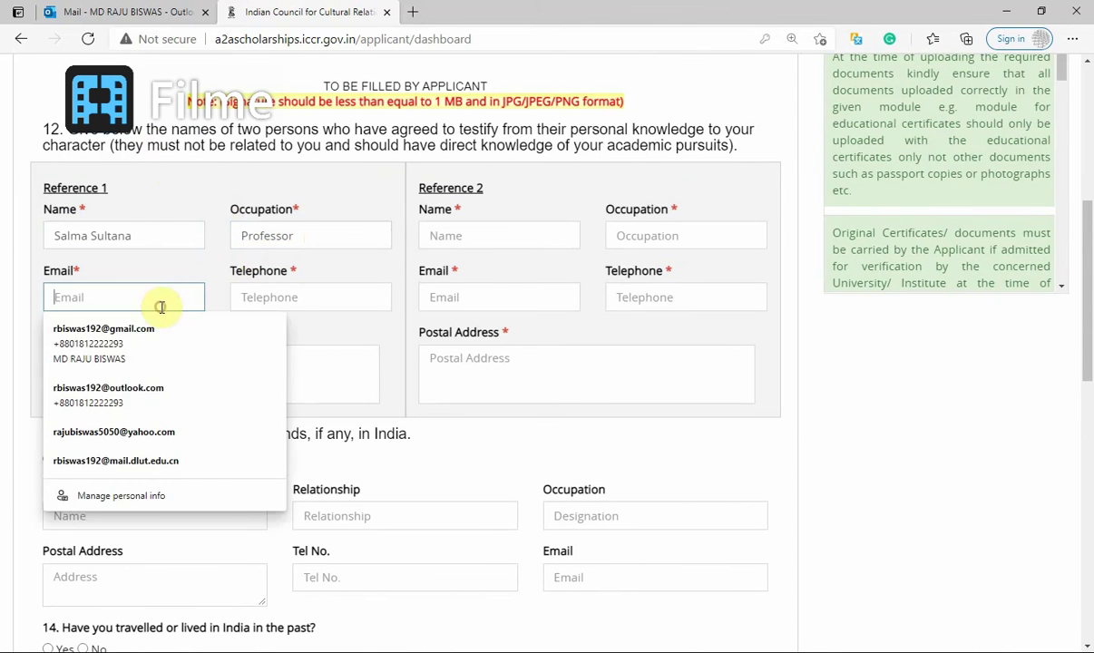
click(275, 295)
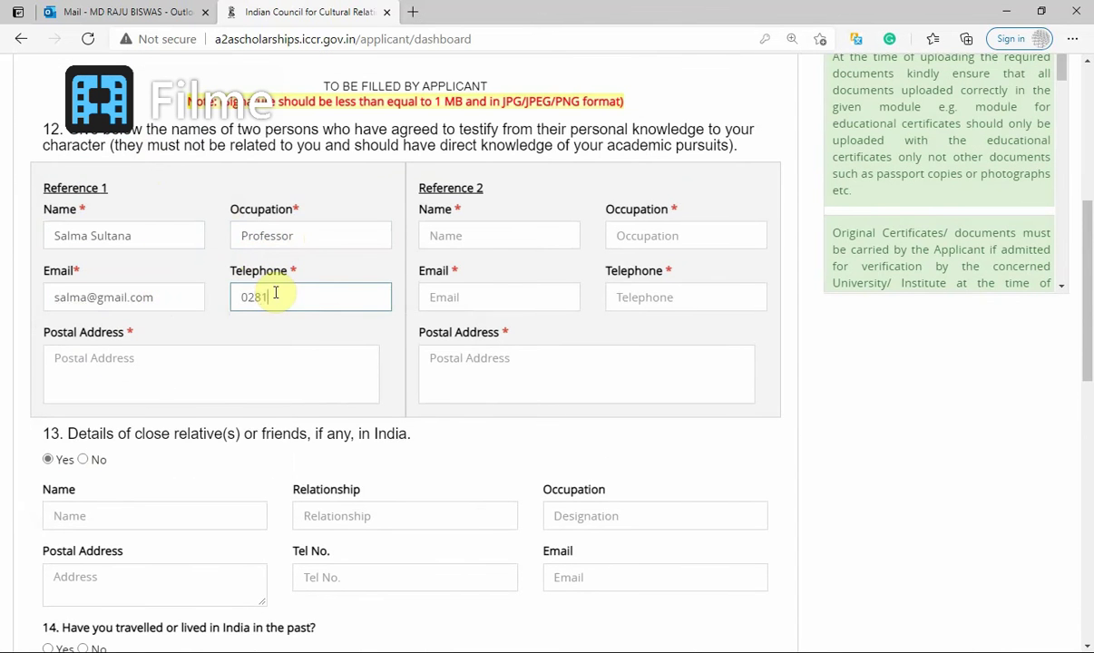
click(226, 376)
text(Dhaka City College, Dhaka)
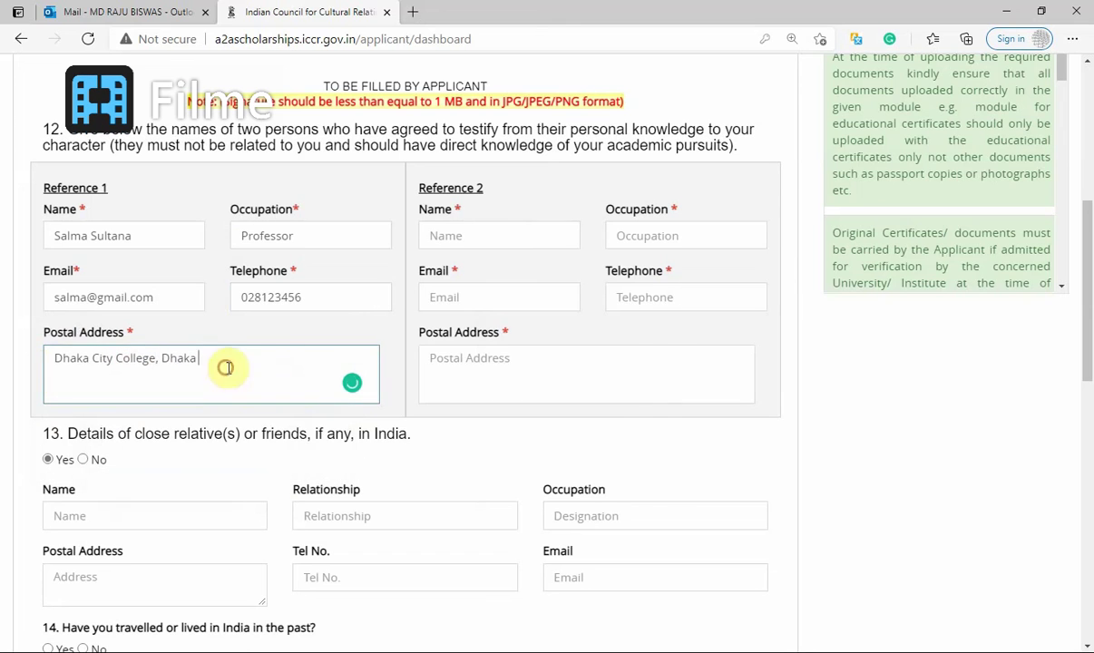
Fill in the second referee's name, occupation (Professor), e-mail, telephone number and postal address.
click(482, 235)
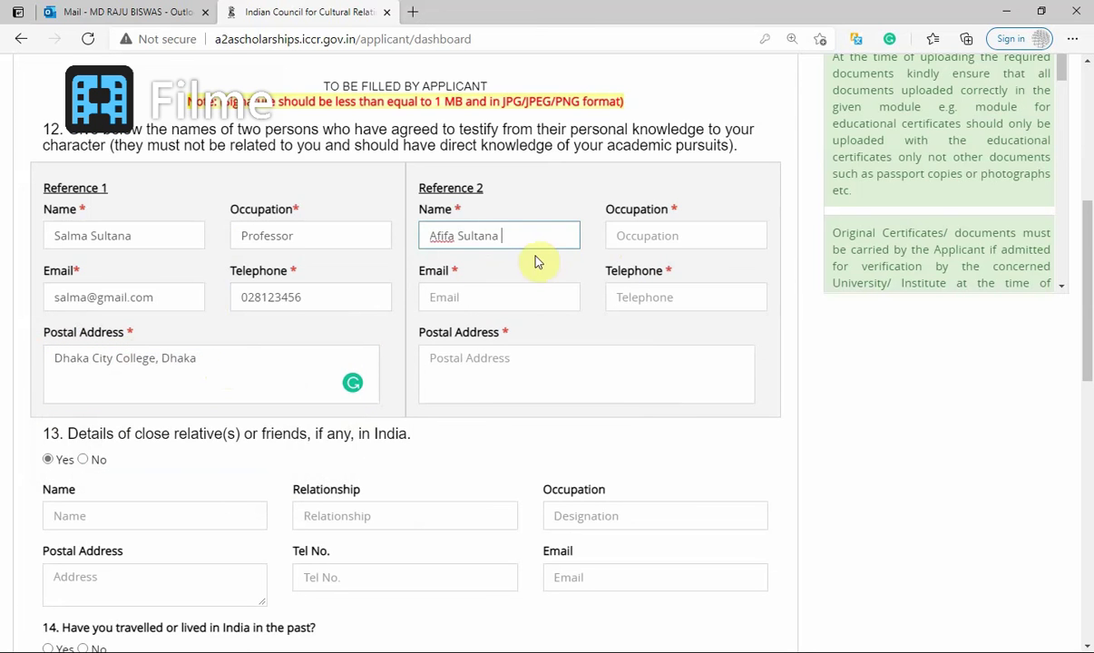
click(642, 237)
text(Professor)
click(514, 301)
click(654, 297)
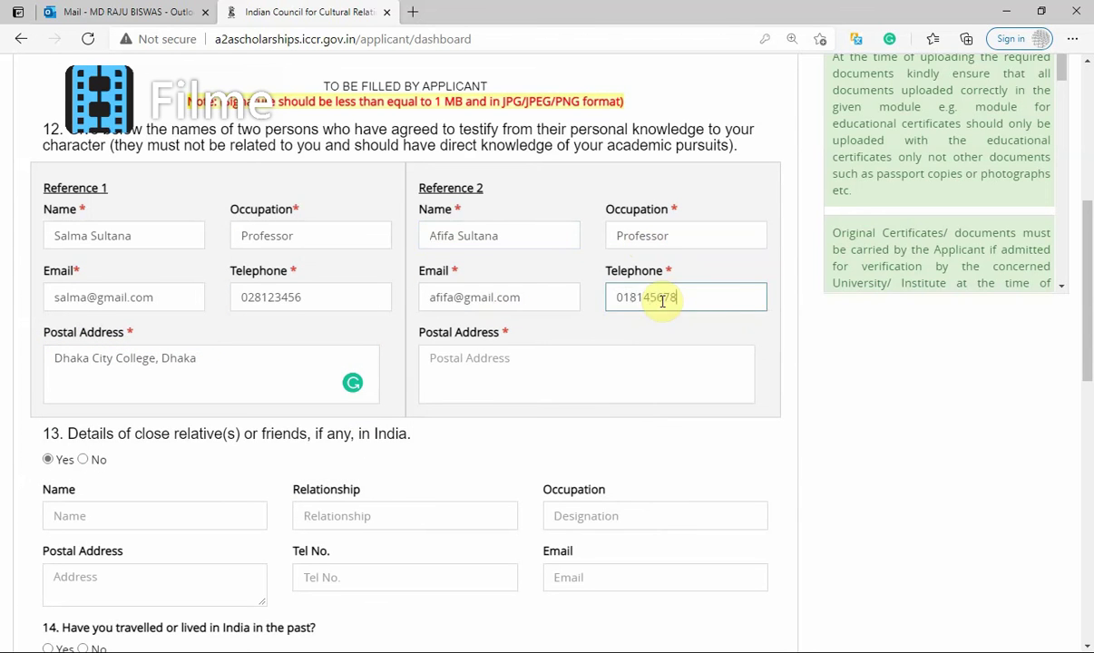
click(508, 367)
click(495, 423)
Answer No to having relatives in India and to having lived in India.
scroll(517, 282, down, 1)
scroll(92, 309, down, 2)
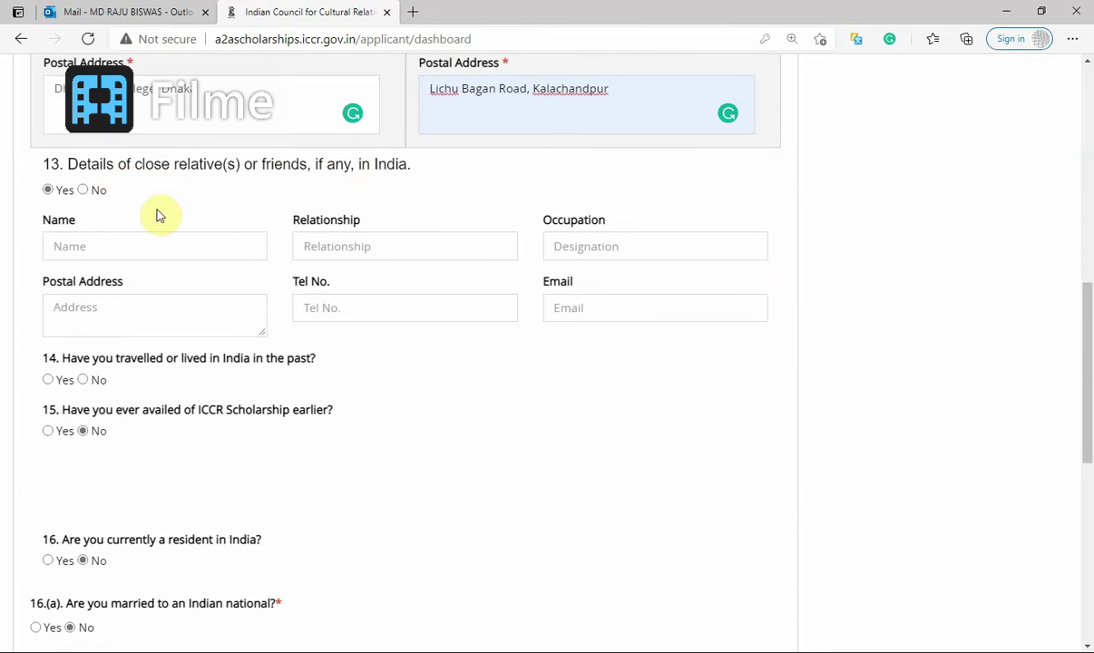
click(82, 190)
scroll(49, 236, down, 2)
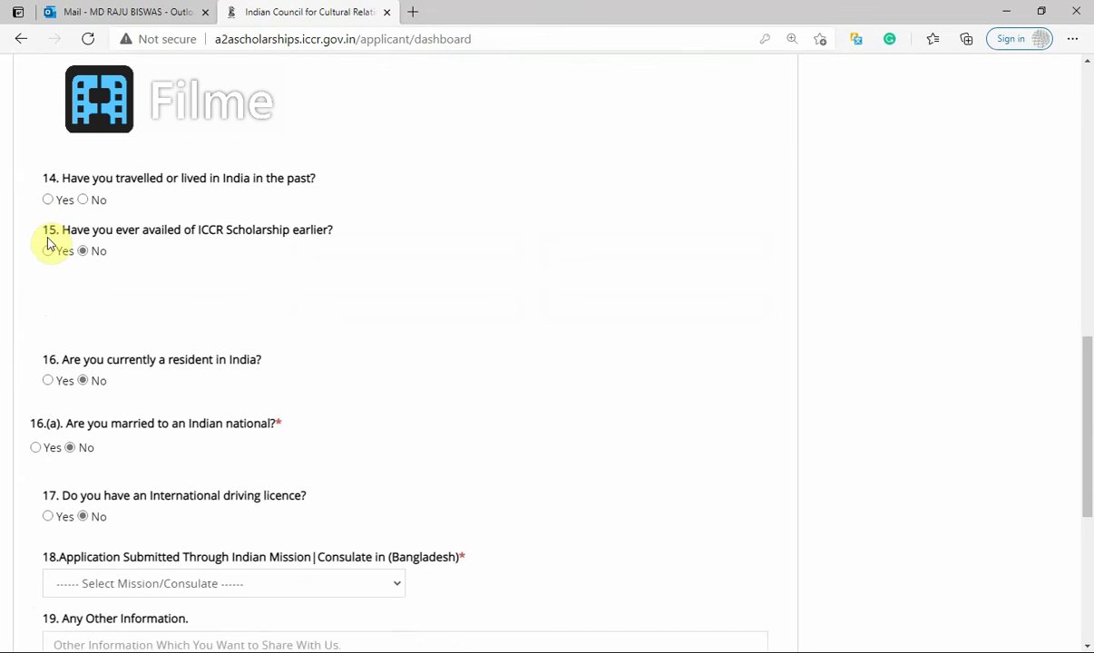
scroll(49, 240, up, 1)
scroll(86, 257, down, 1)
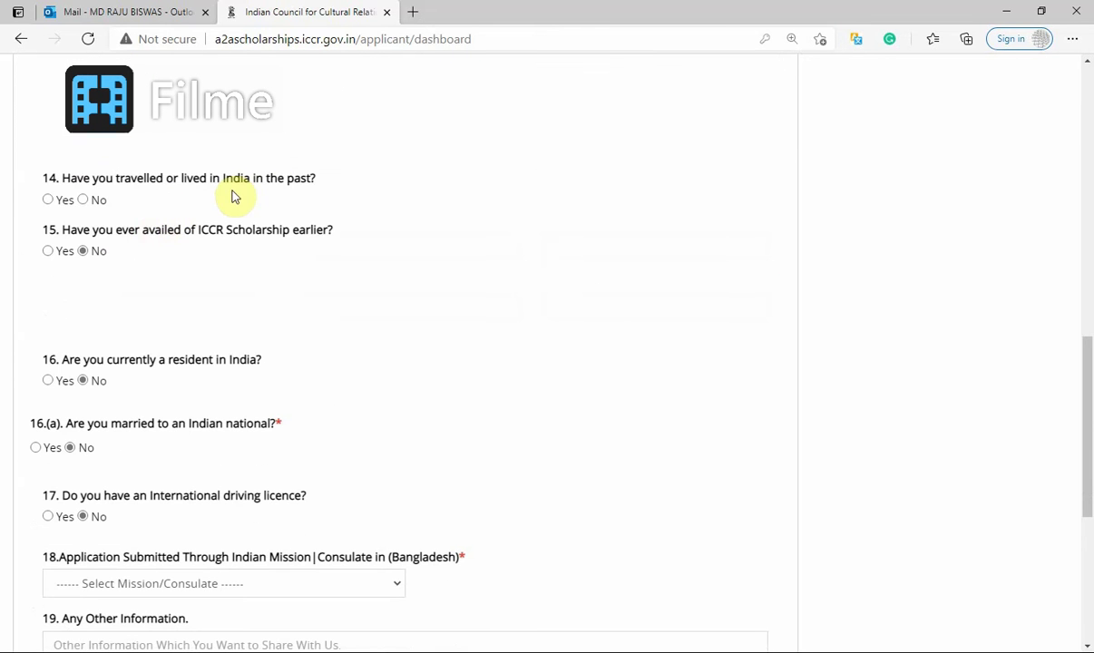
click(84, 201)
Select High Commission of India Dhaka as the Indian mission.
scroll(29, 273, down, 1)
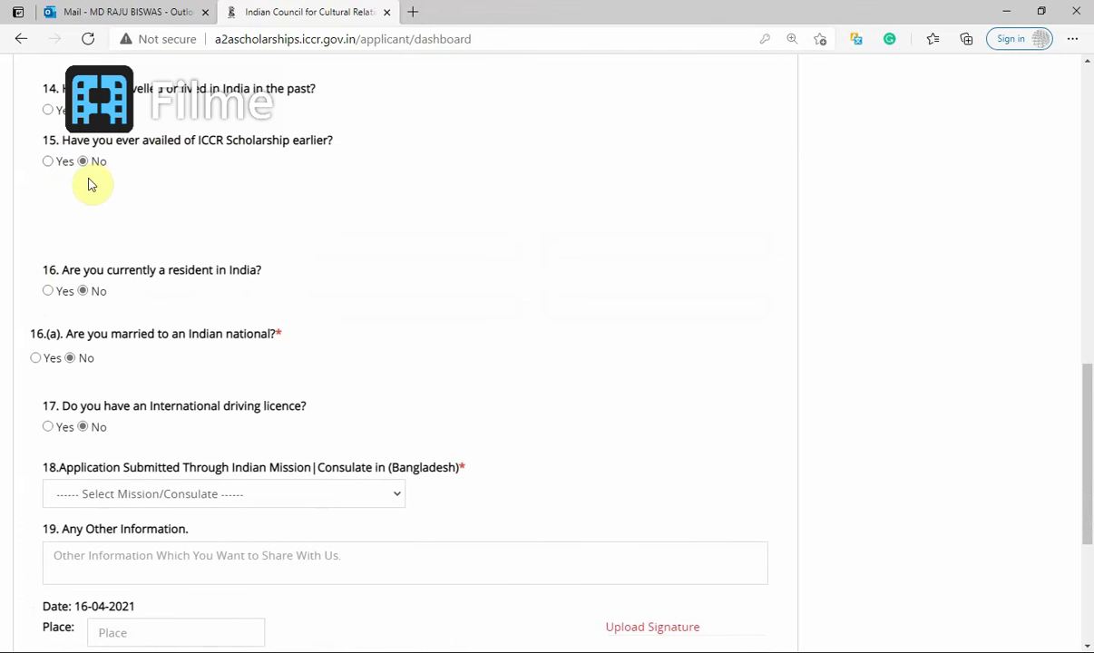
scroll(79, 183, down, 2)
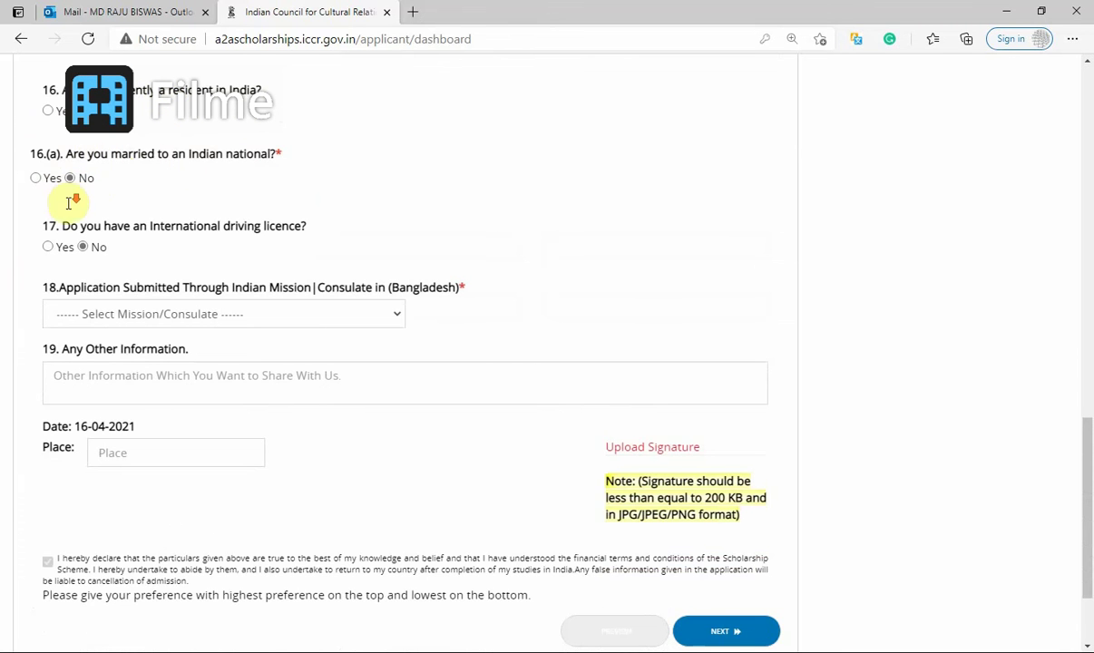
scroll(72, 190, down, 1)
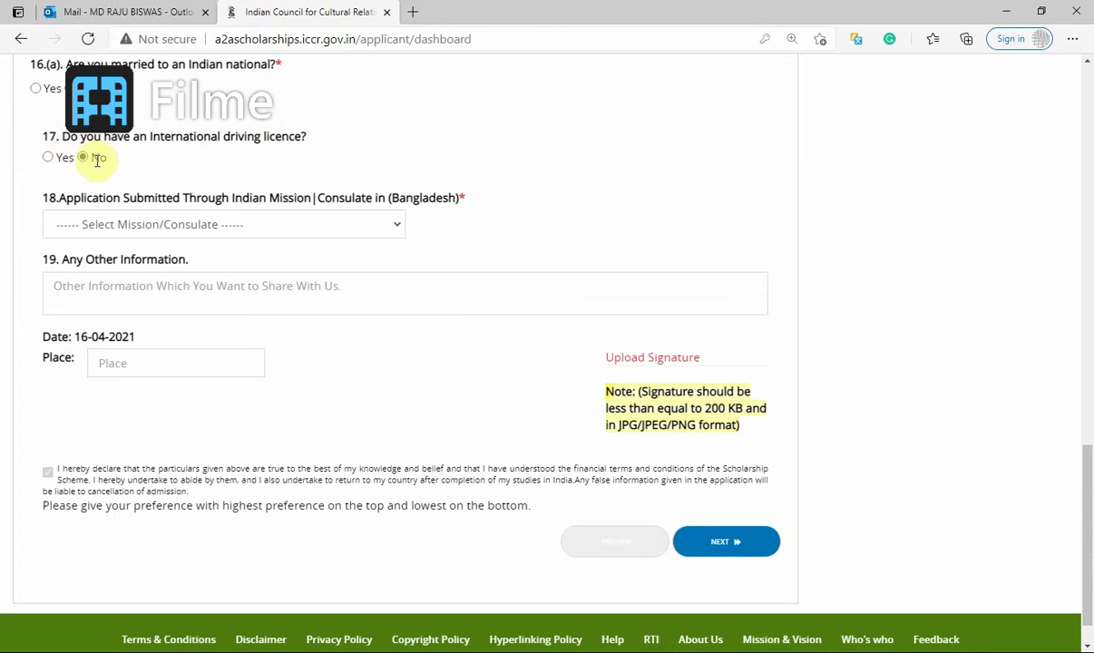
scroll(91, 164, down, 1)
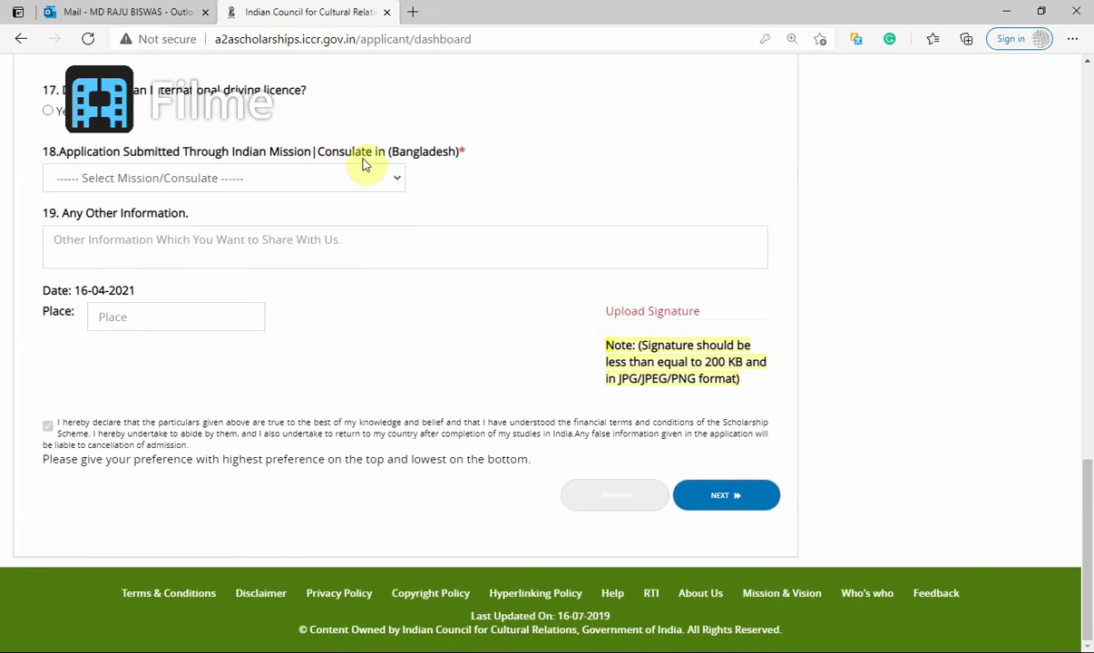
click(399, 180)
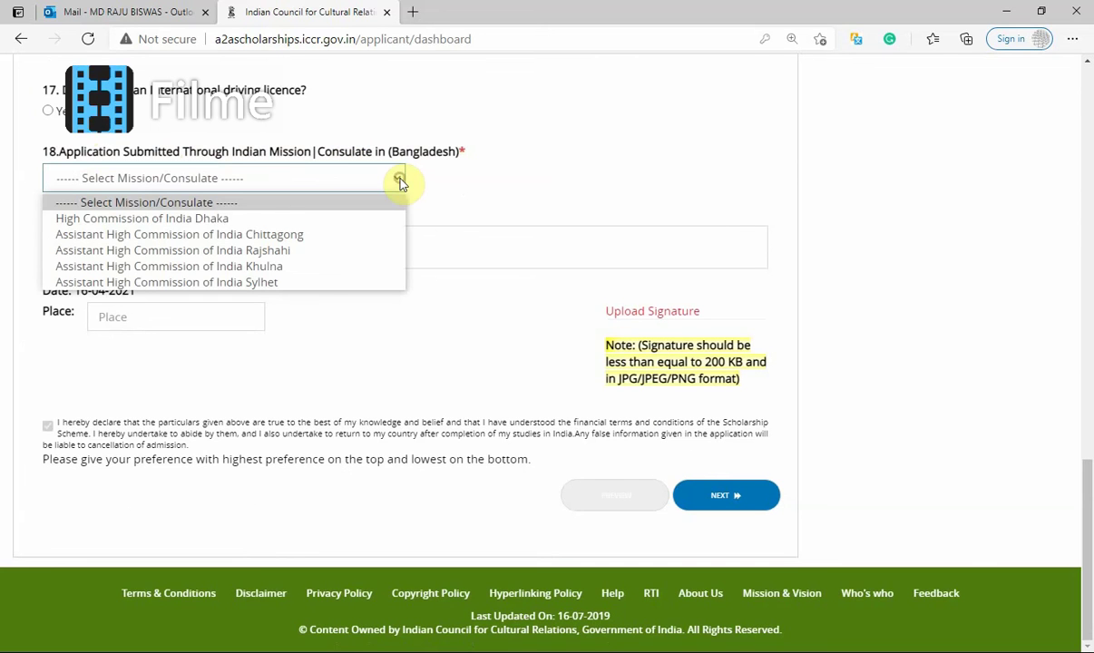
click(175, 221)
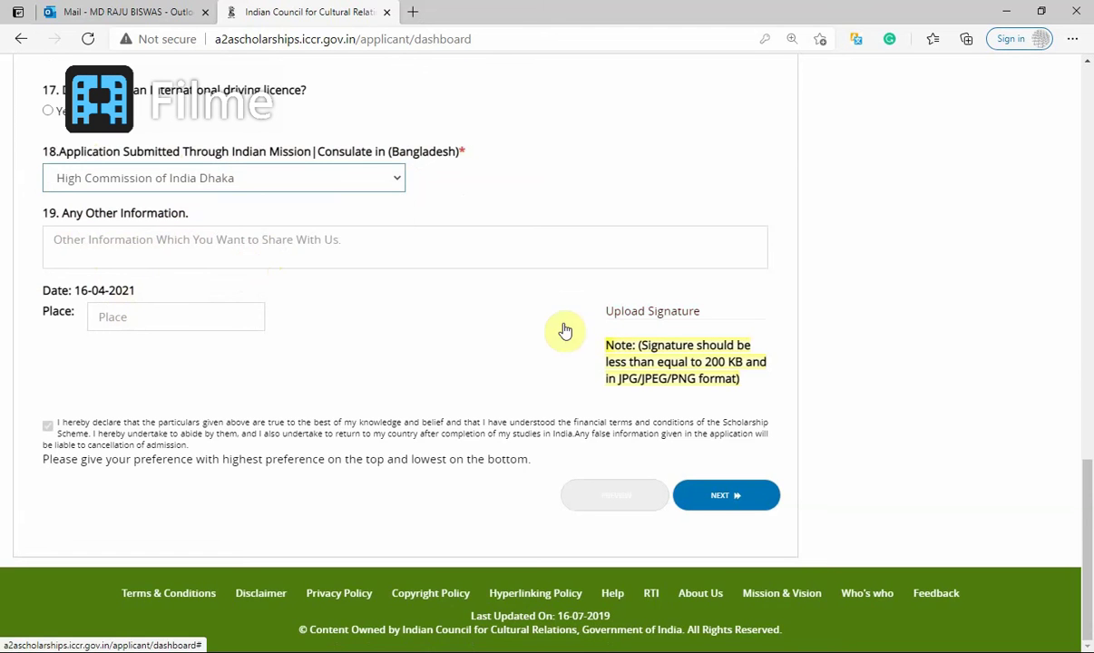
click(627, 314)
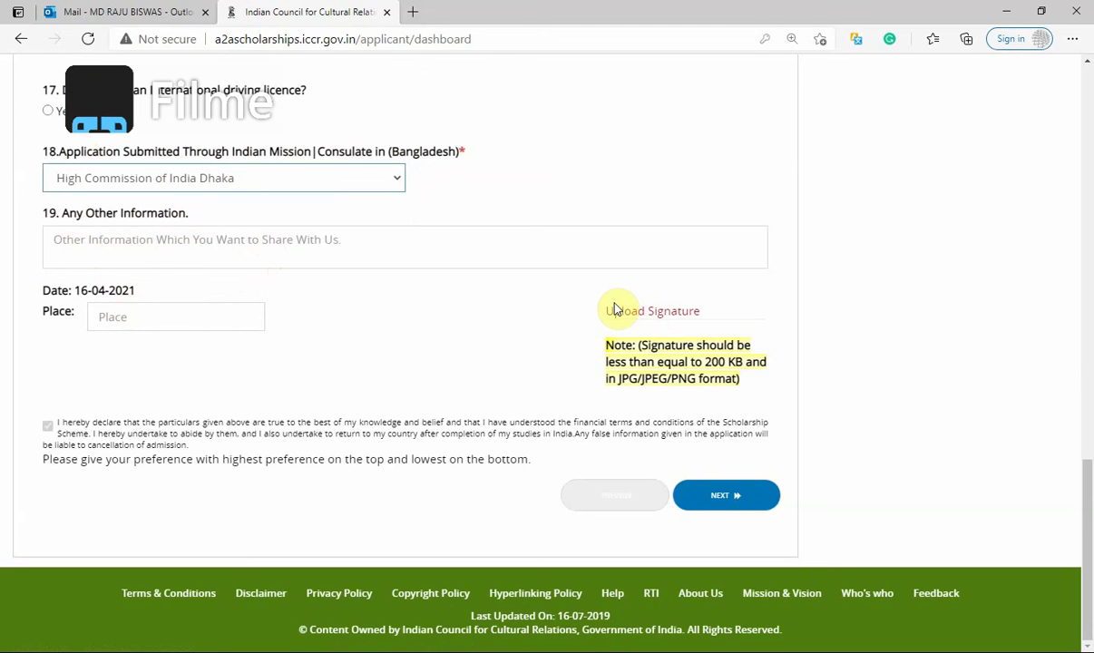
Attach the signature image, enter 16-04-2011 as the Place, and save the other details.
click(652, 318)
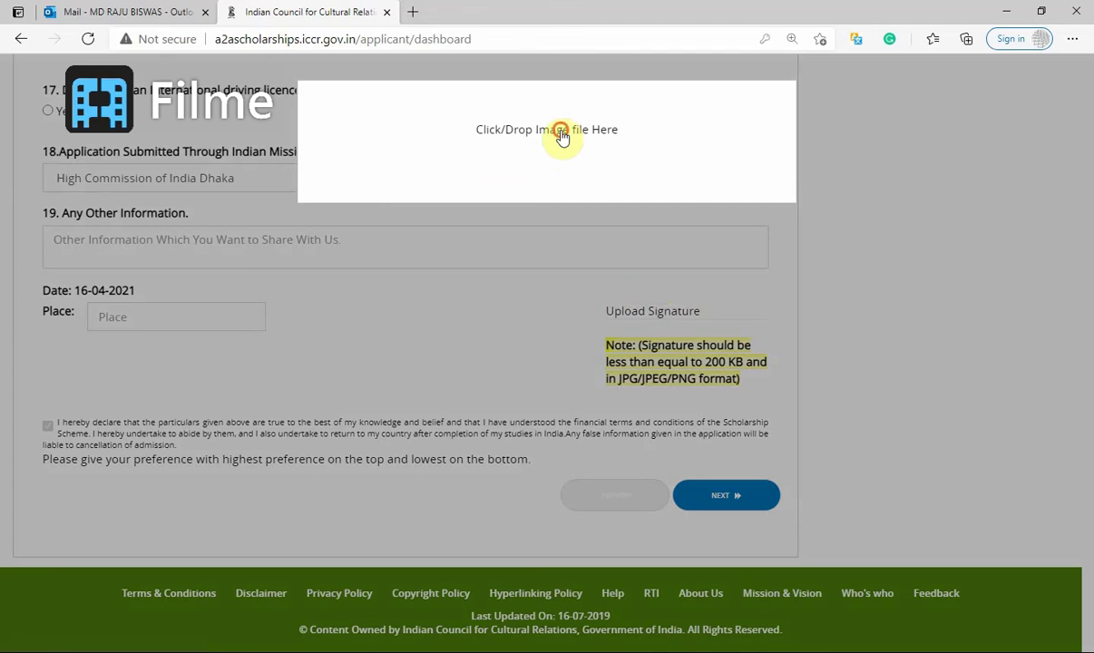
click(563, 136)
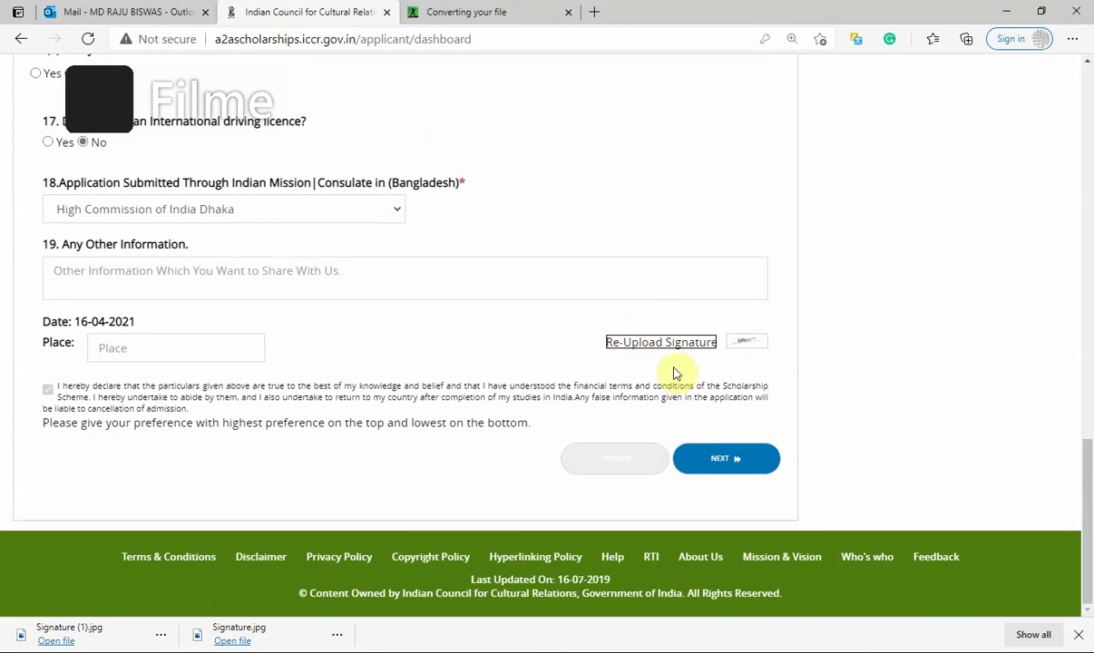
click(135, 346)
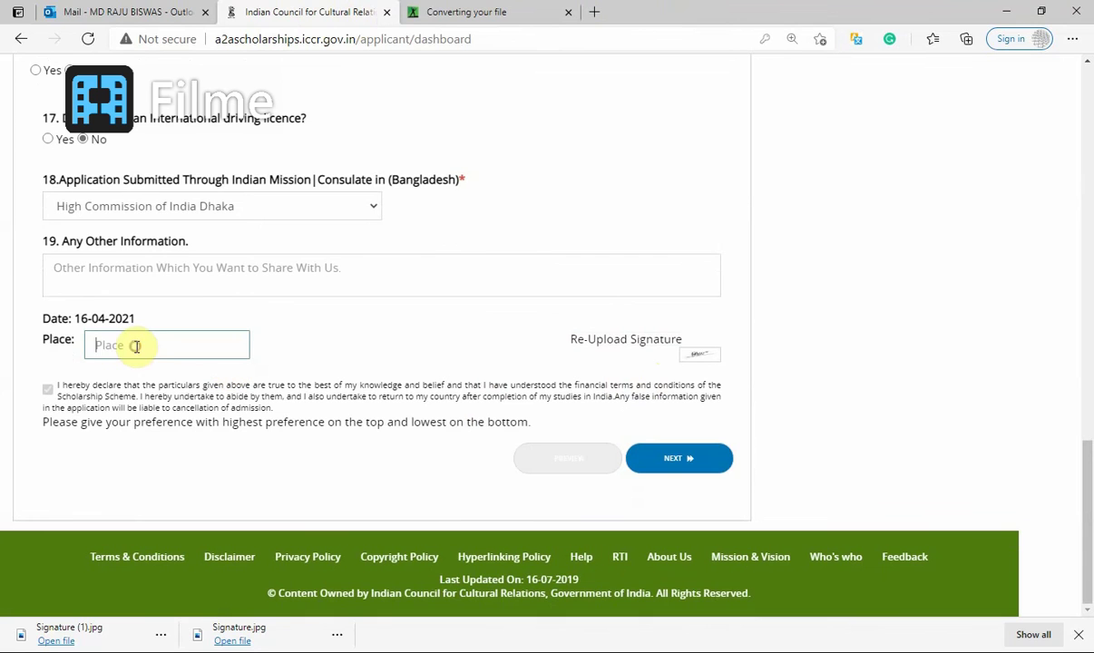
text(16-04)
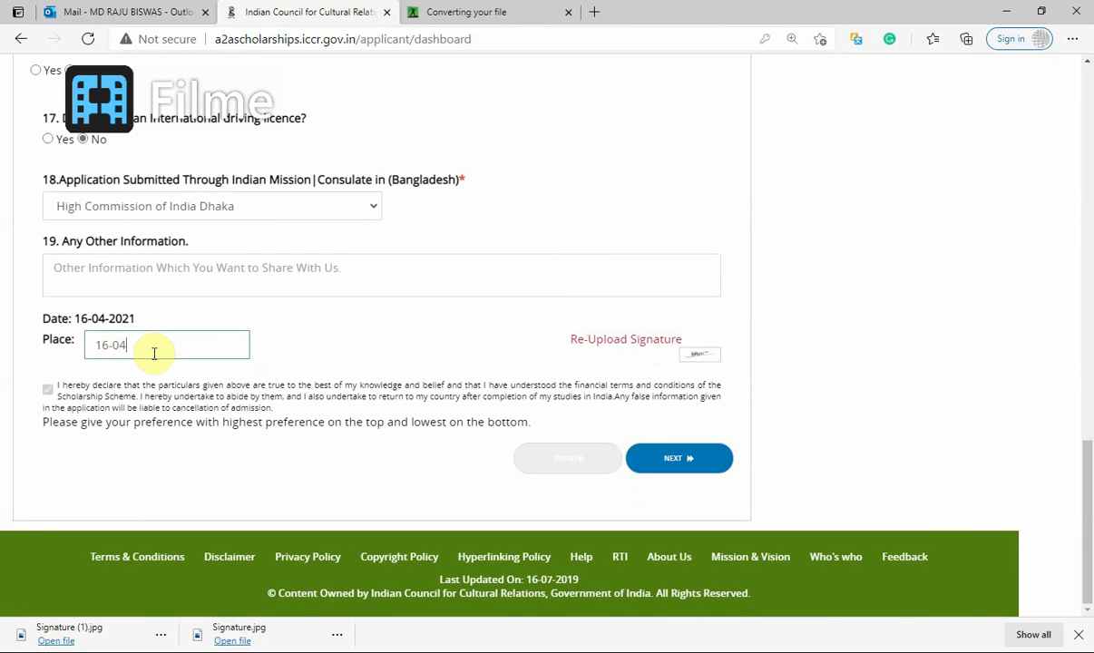
text(-201)
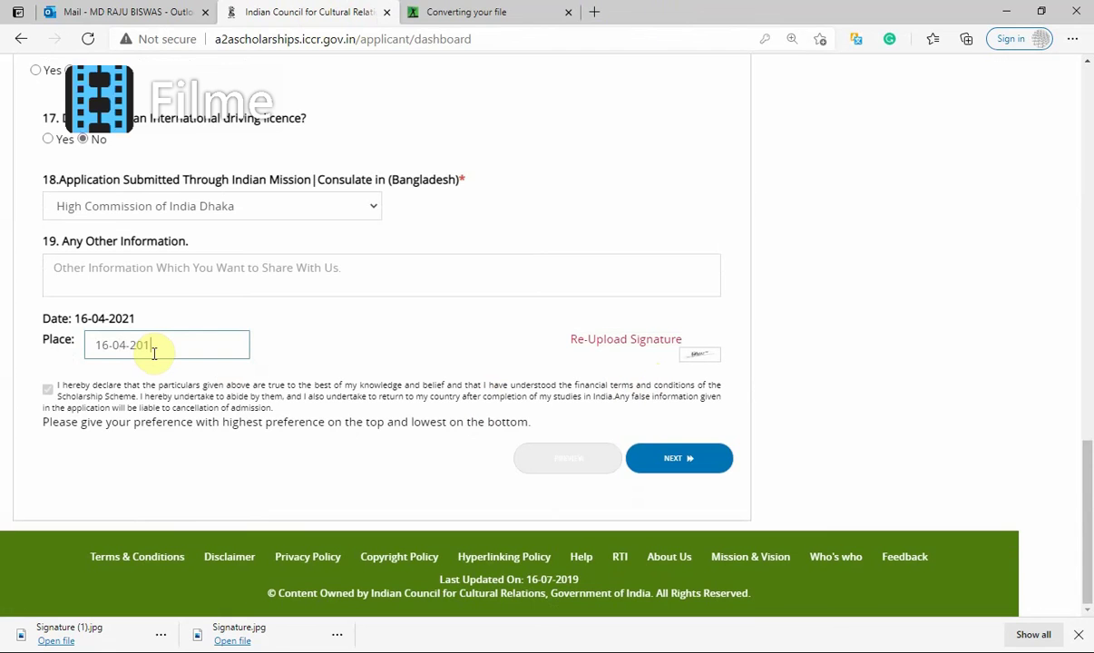
key(BackSpace)
text(21)
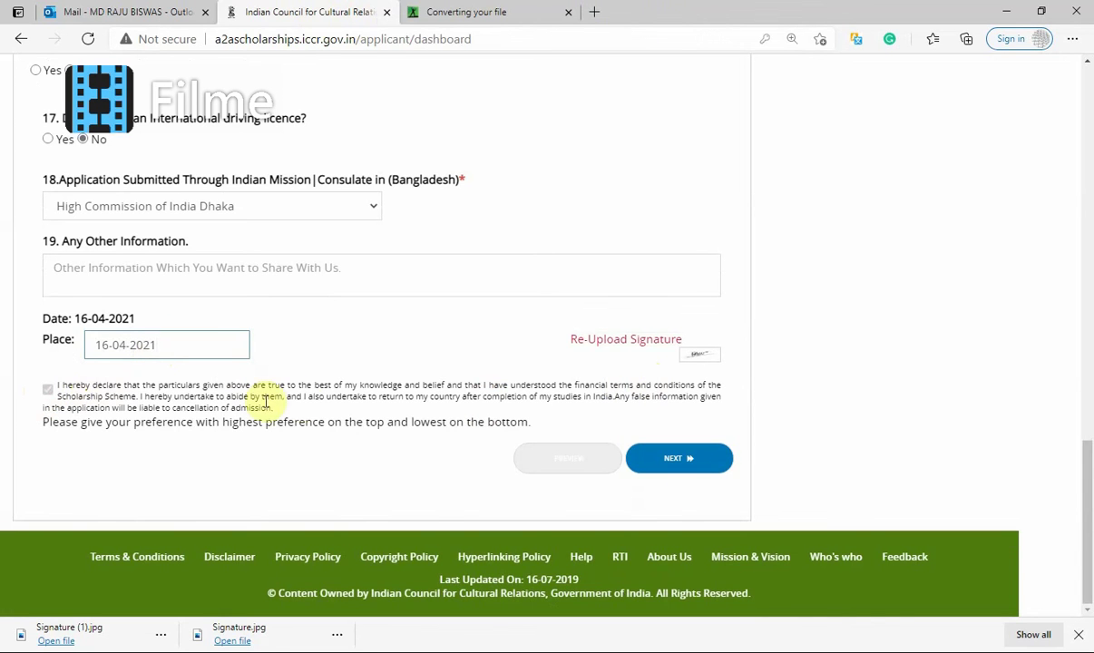
click(683, 462)
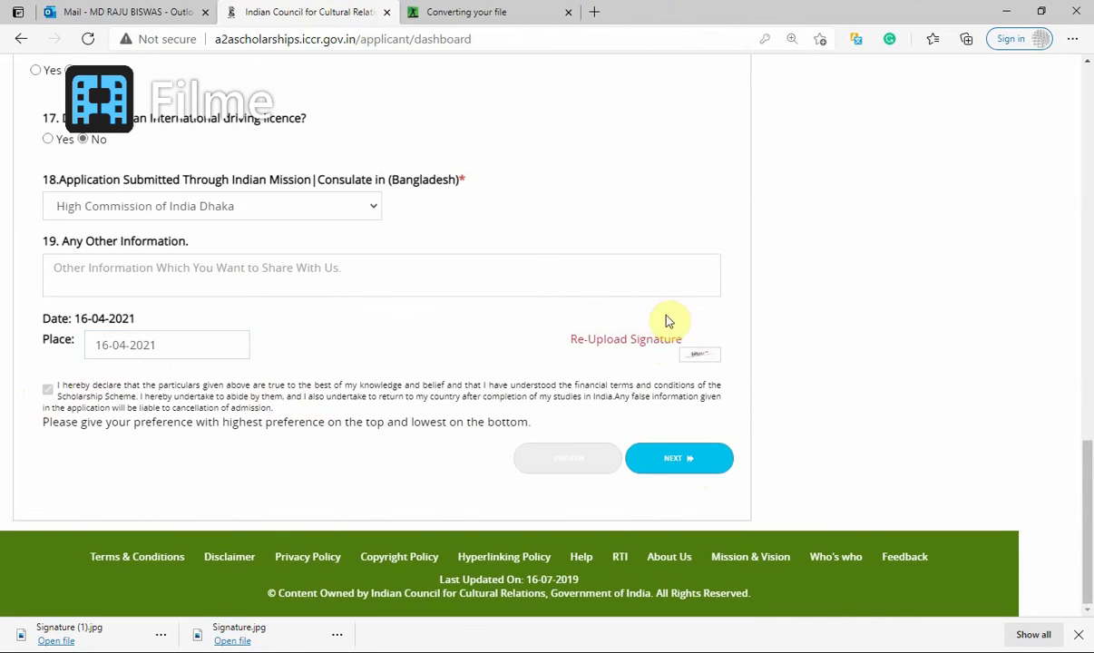
Scroll through the required-documents list and begin the Permanent Unique ID upload.
scroll(276, 257, up, 5)
scroll(293, 264, down, 5)
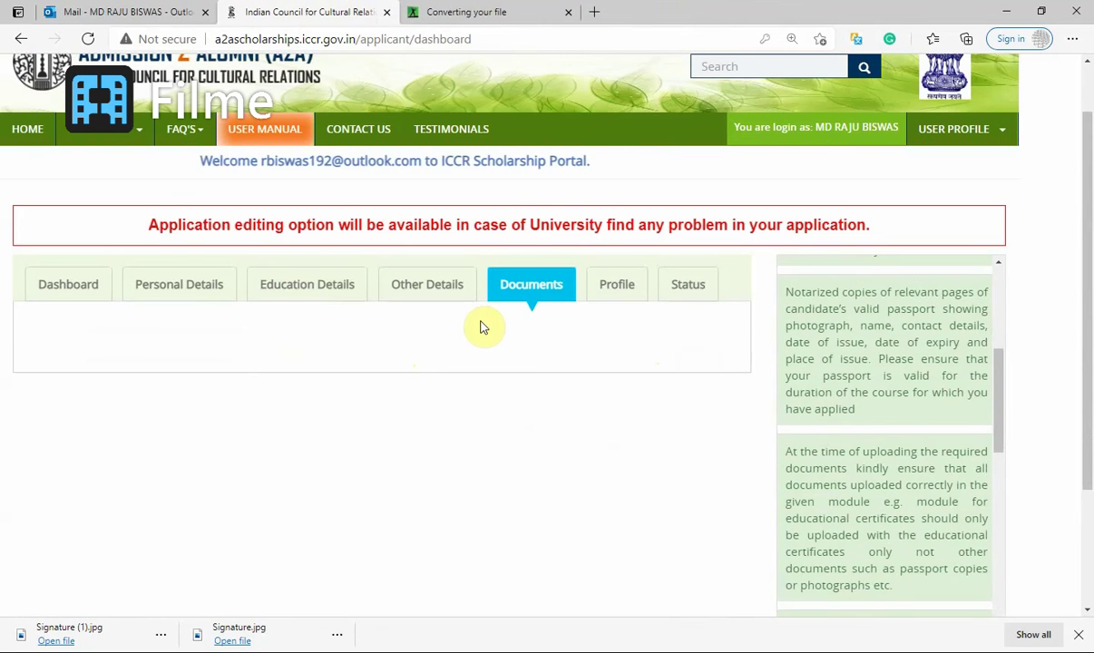
scroll(392, 387, down, 2)
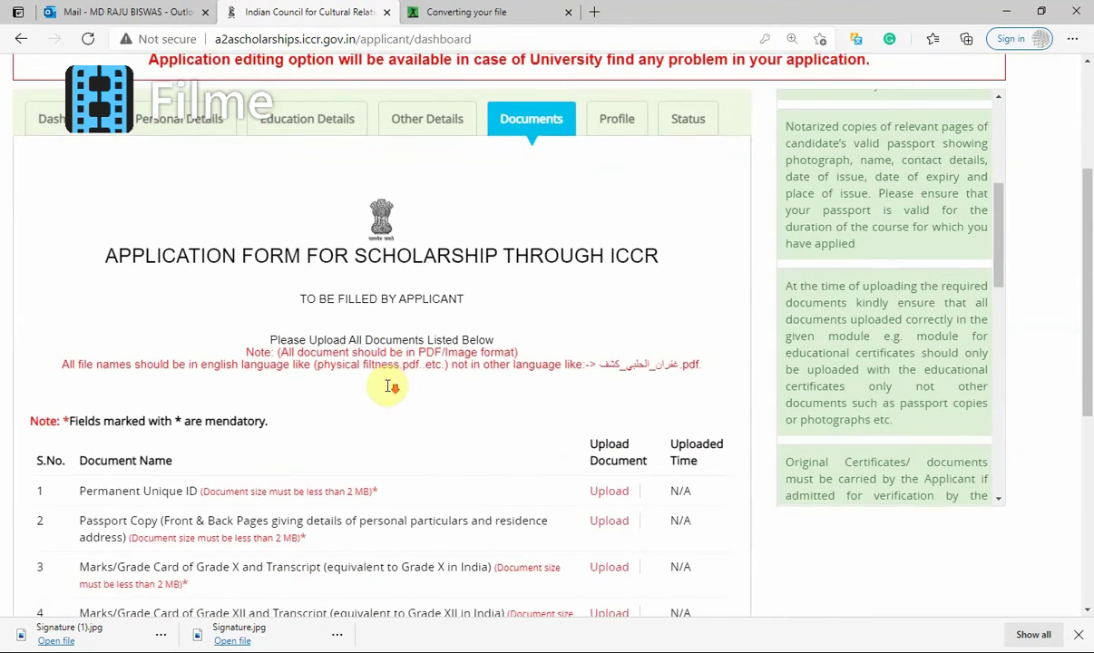
scroll(392, 386, down, 3)
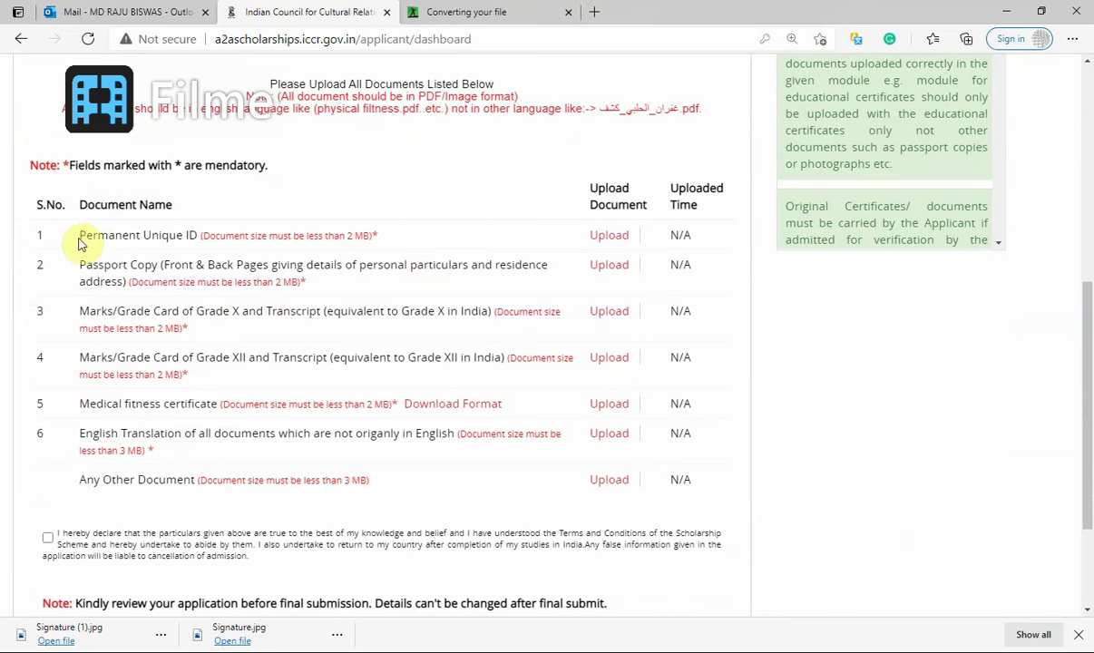
drag(80, 243, 176, 237)
click(156, 251)
scroll(156, 255, down, 1)
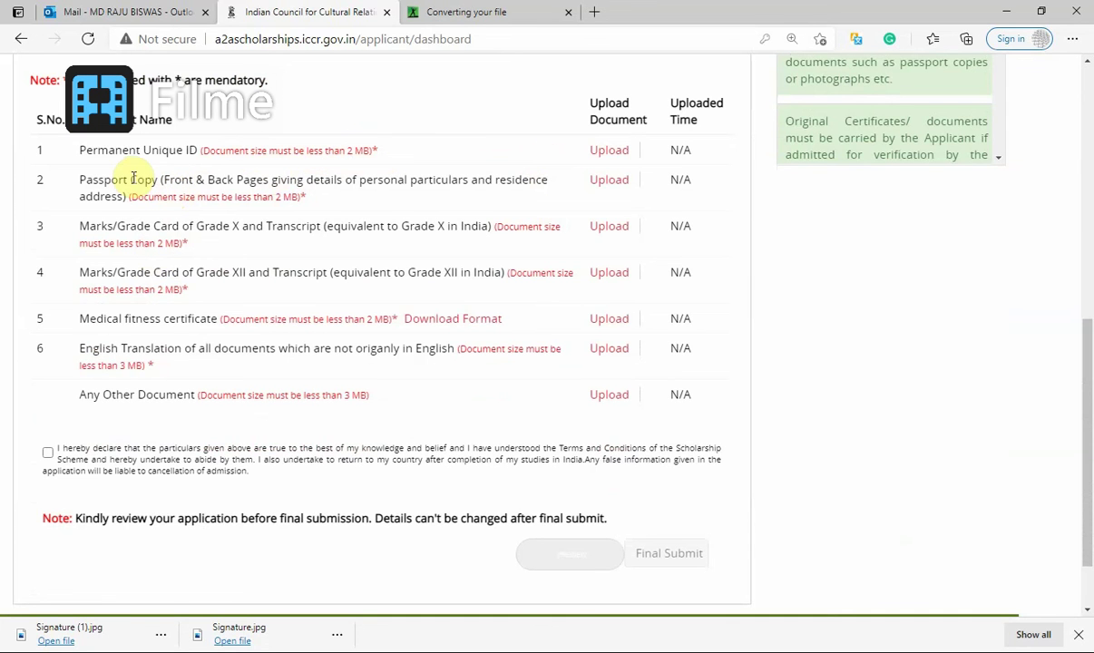
drag(82, 184, 157, 181)
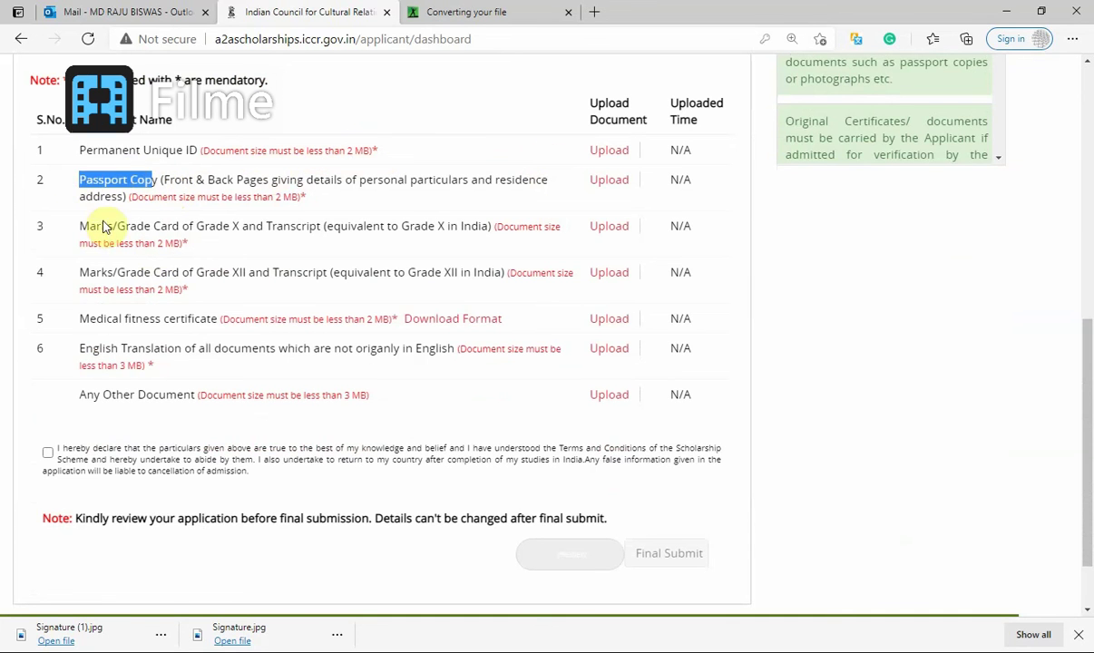
click(88, 227)
drag(126, 227, 243, 227)
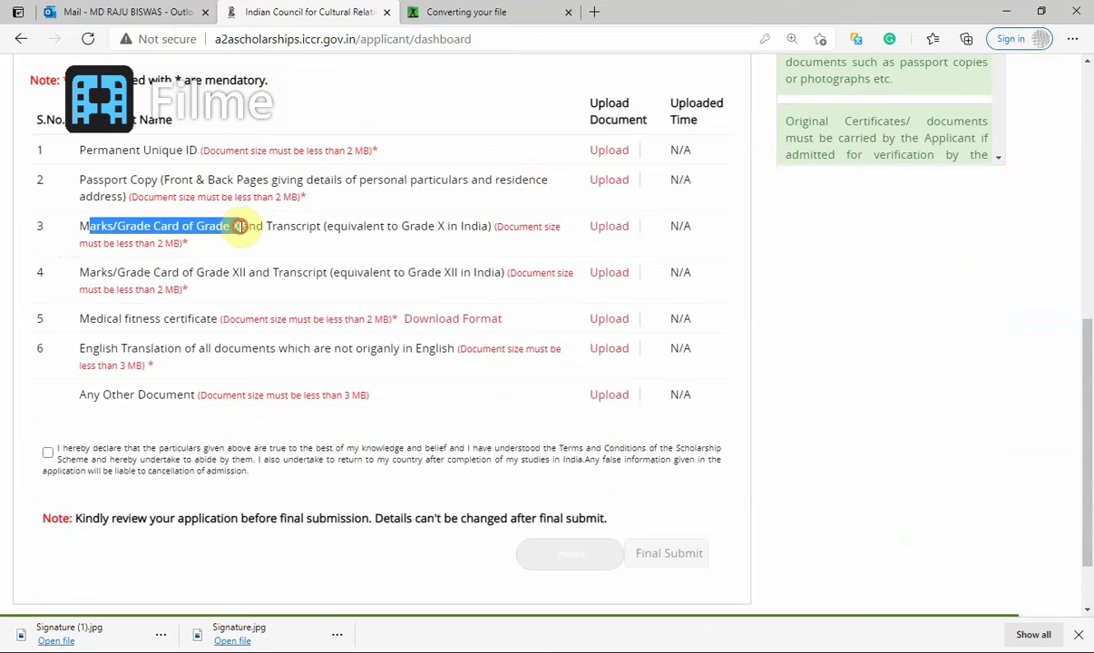
click(233, 225)
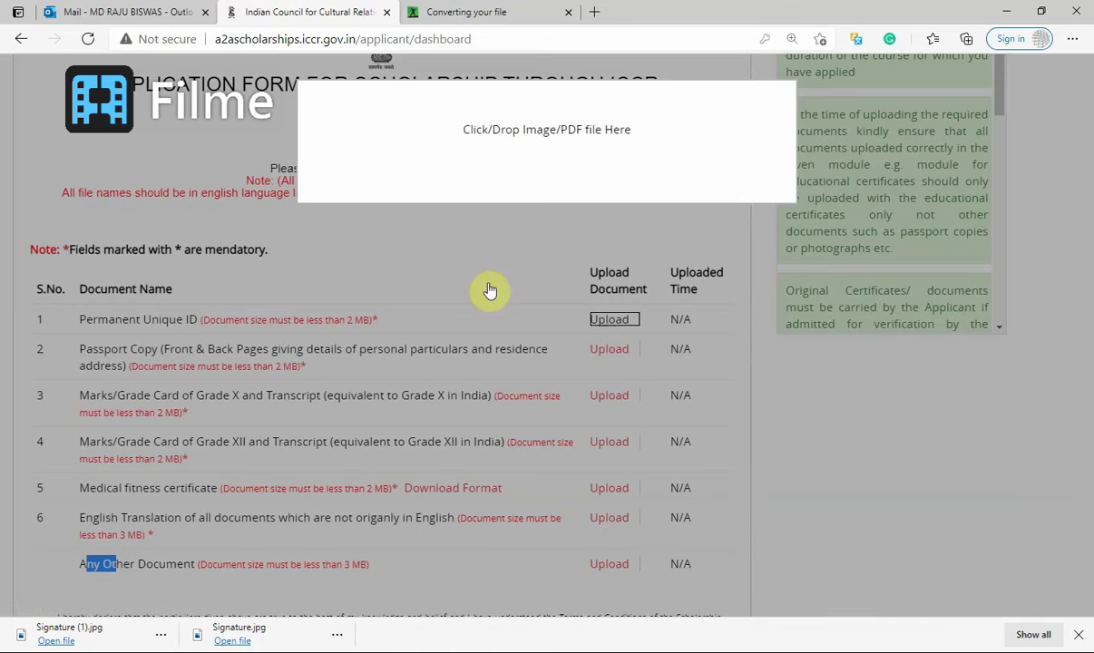
Upload the passport file as the Permanent Unique ID proof.
mouse_move(452, 610)
click(361, 607)
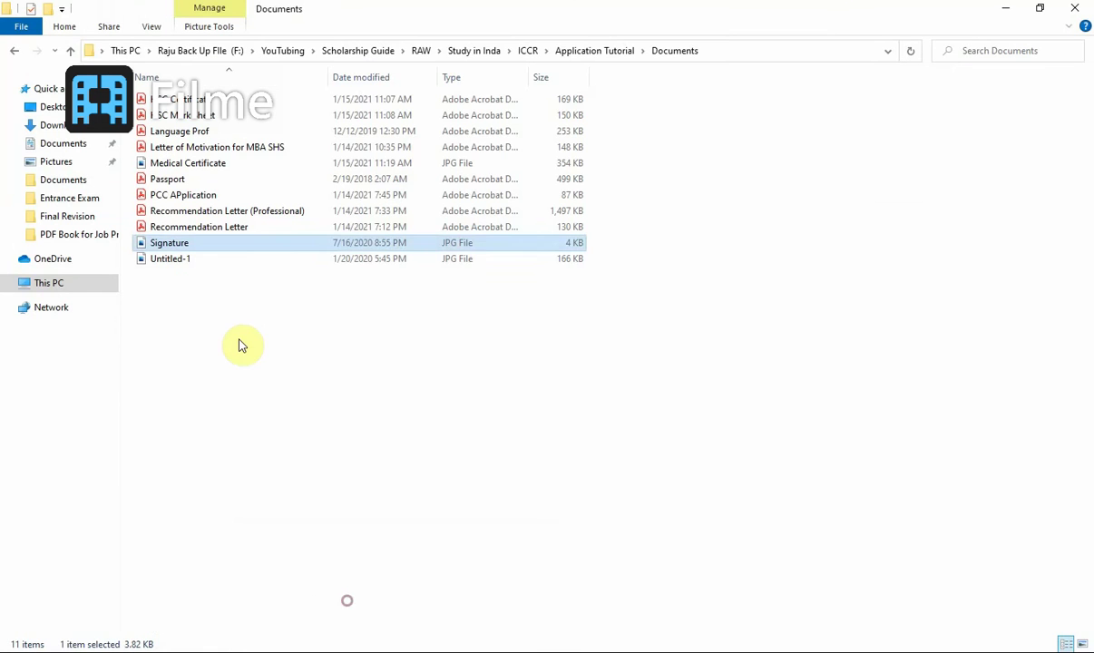
key(alt+Tab)
double_click(181, 231)
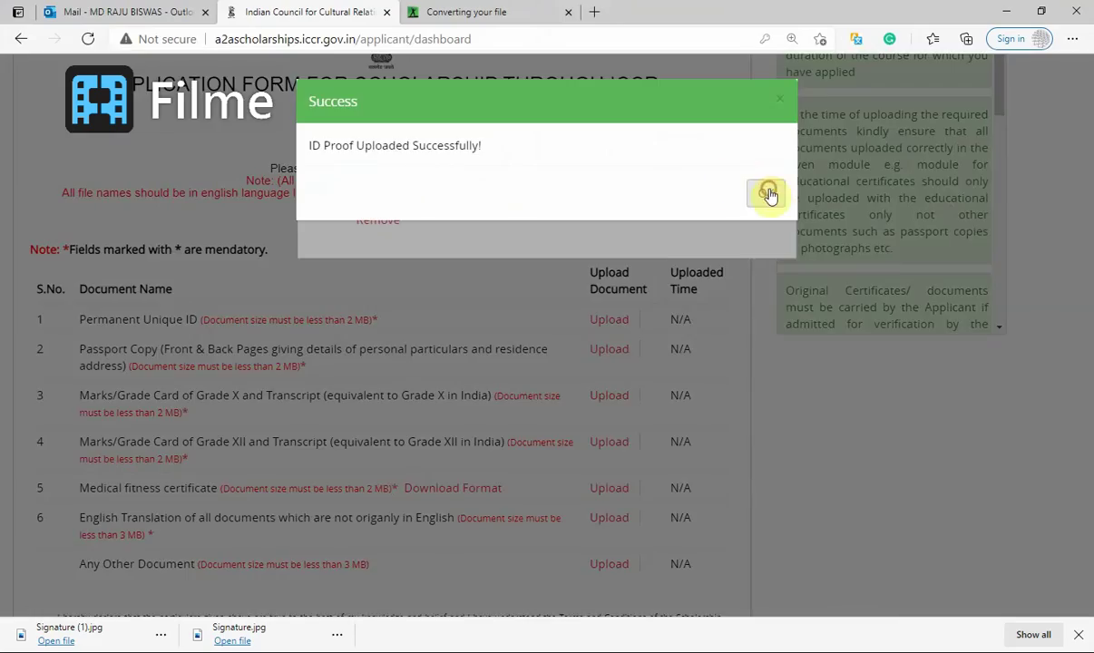
click(768, 194)
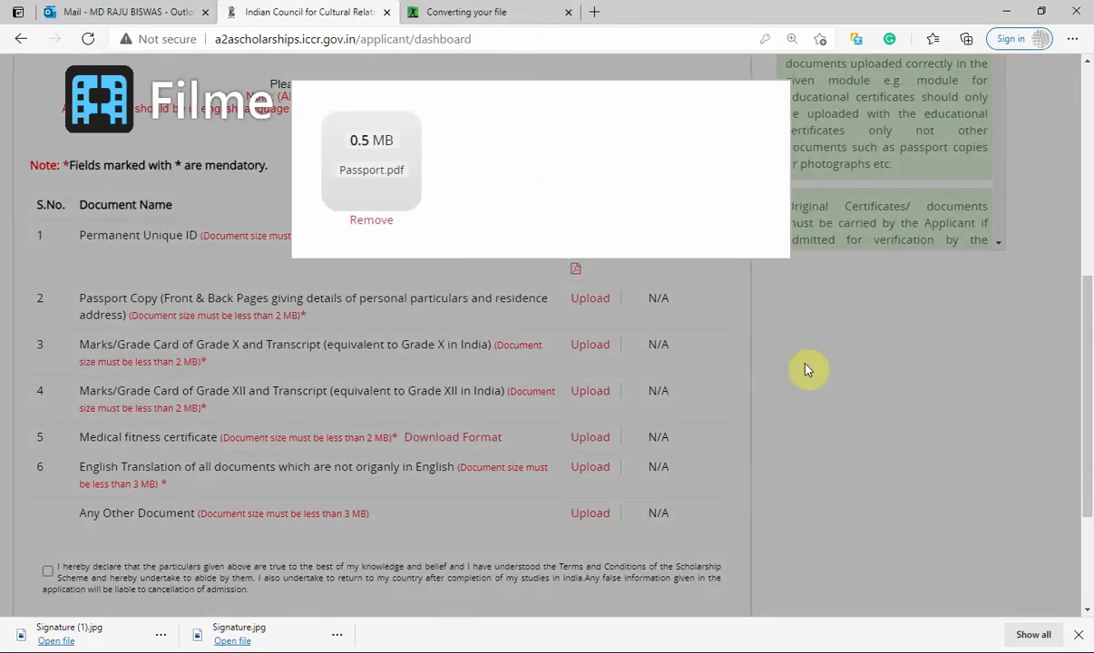
Upload the HSC Mark Sheet and the medical fitness certificate files.
click(589, 279)
double_click(195, 127)
click(770, 195)
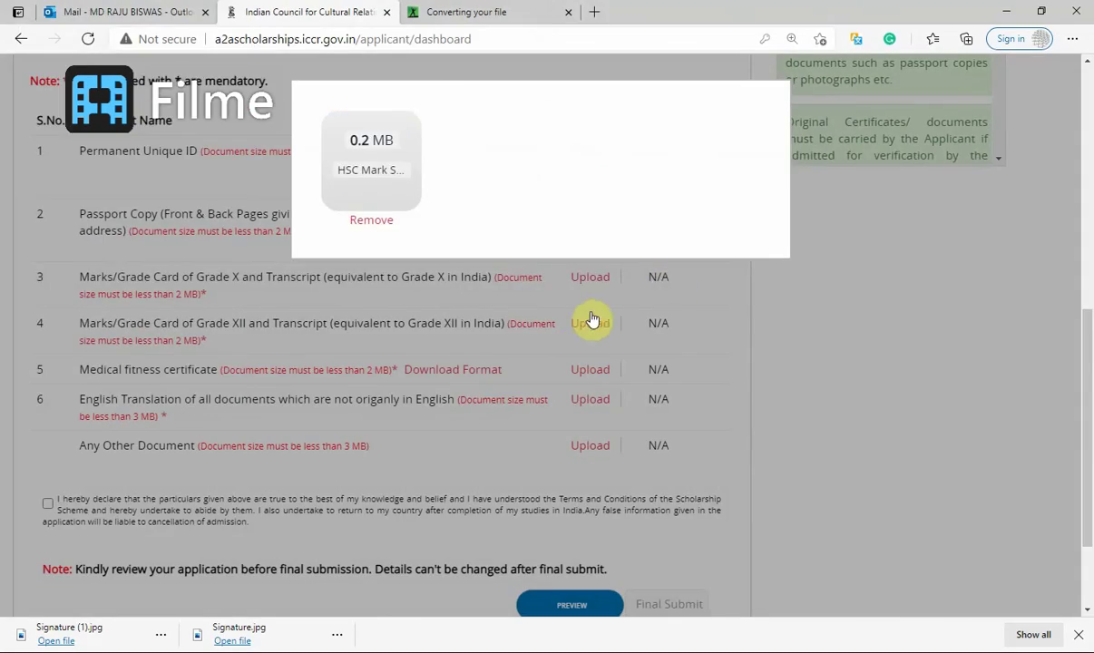
click(591, 323)
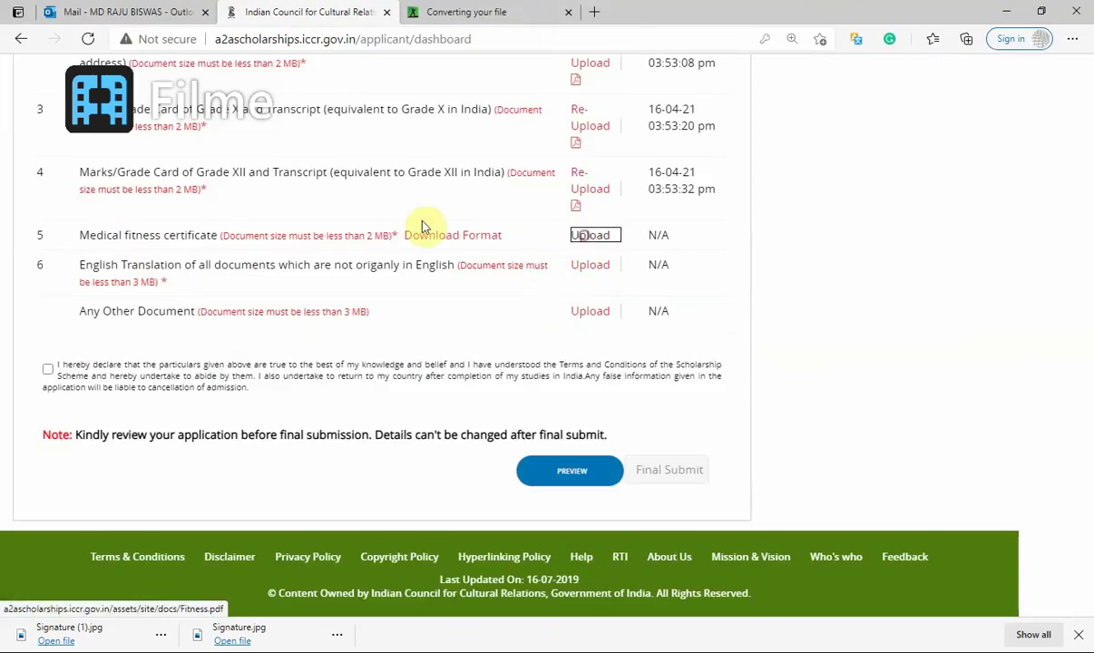
double_click(183, 203)
click(762, 144)
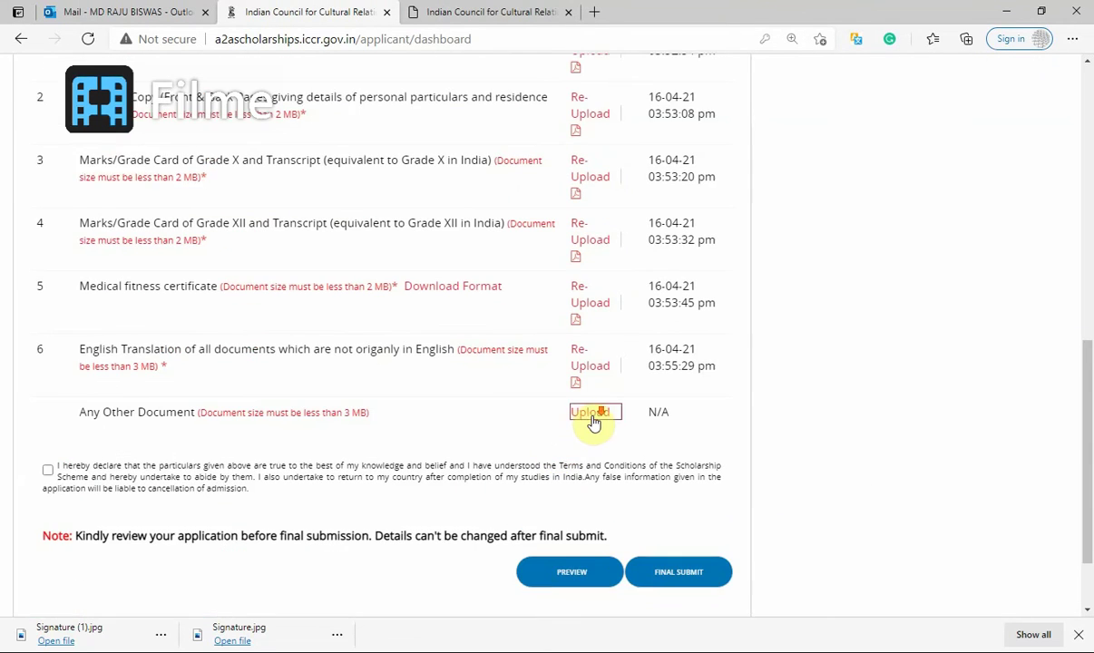
scroll(592, 424, down, 2)
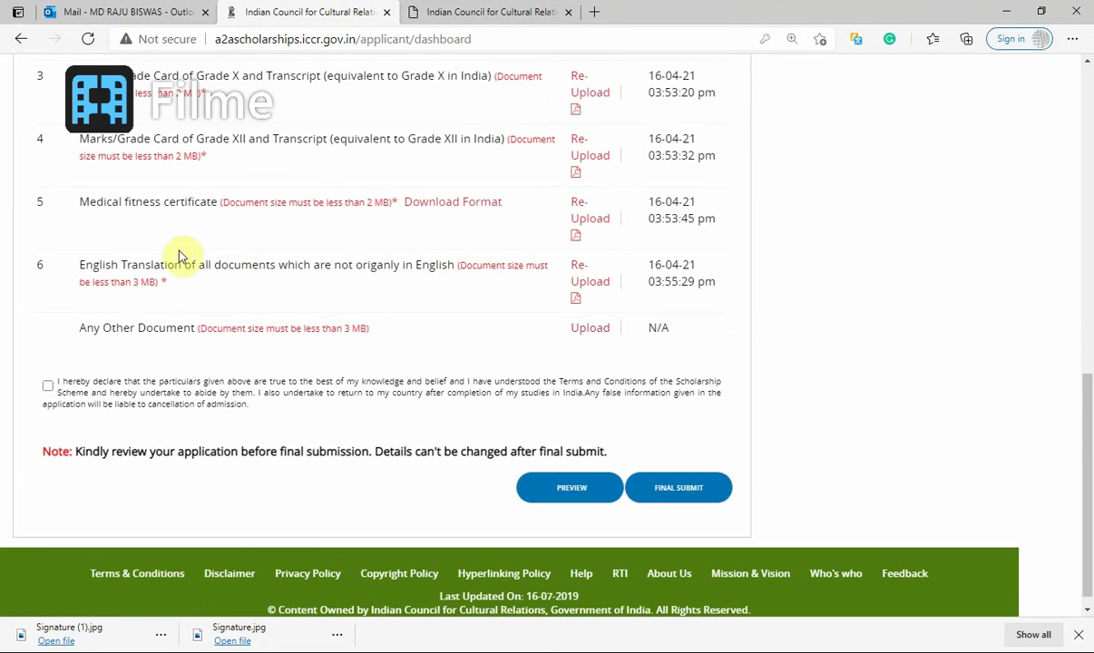
drag(462, 266, 466, 285)
click(467, 286)
scroll(623, 366, down, 1)
click(584, 471)
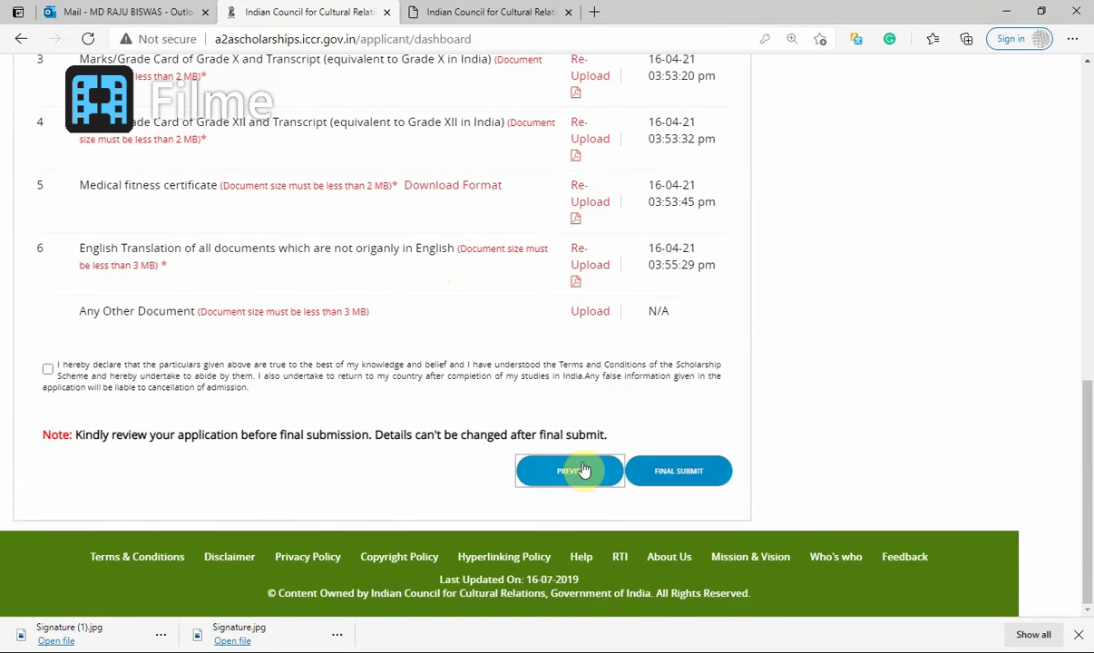
scroll(635, 432, up, 2)
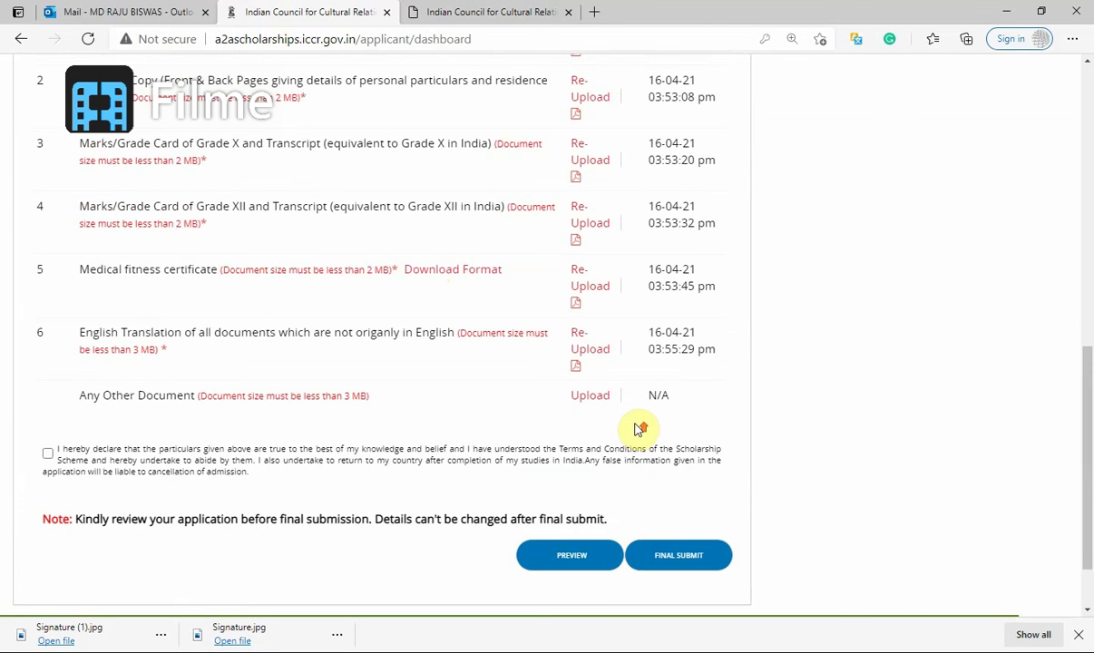
scroll(637, 429, up, 10)
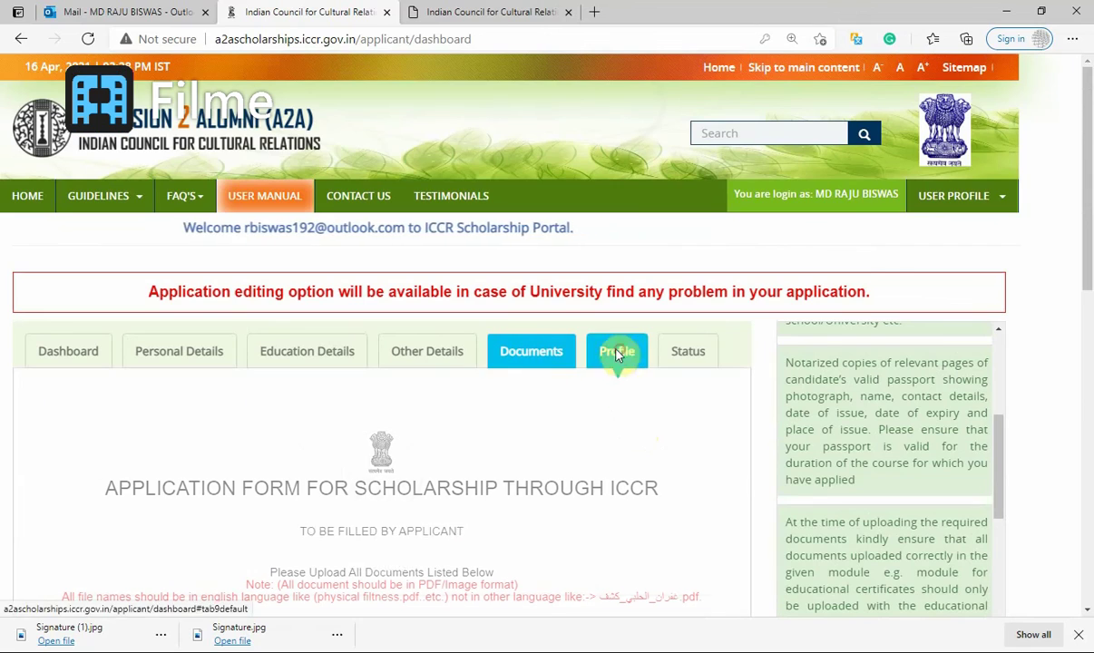
click(617, 353)
scroll(386, 356, down, 3)
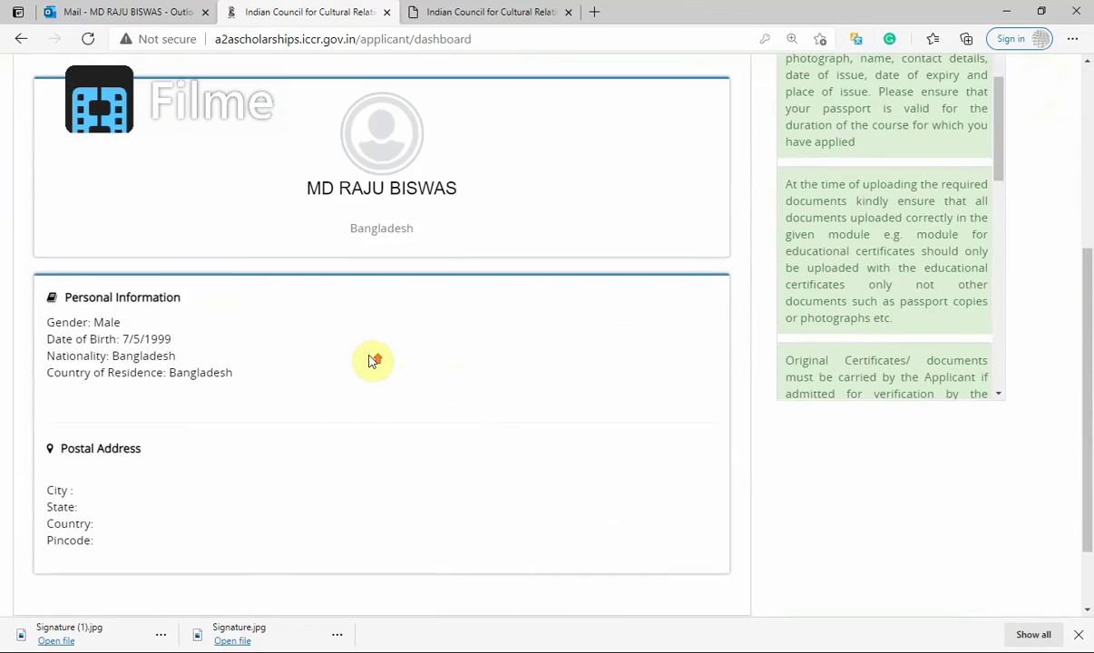
scroll(372, 361, up, 3)
click(522, 273)
scroll(503, 372, down, 7)
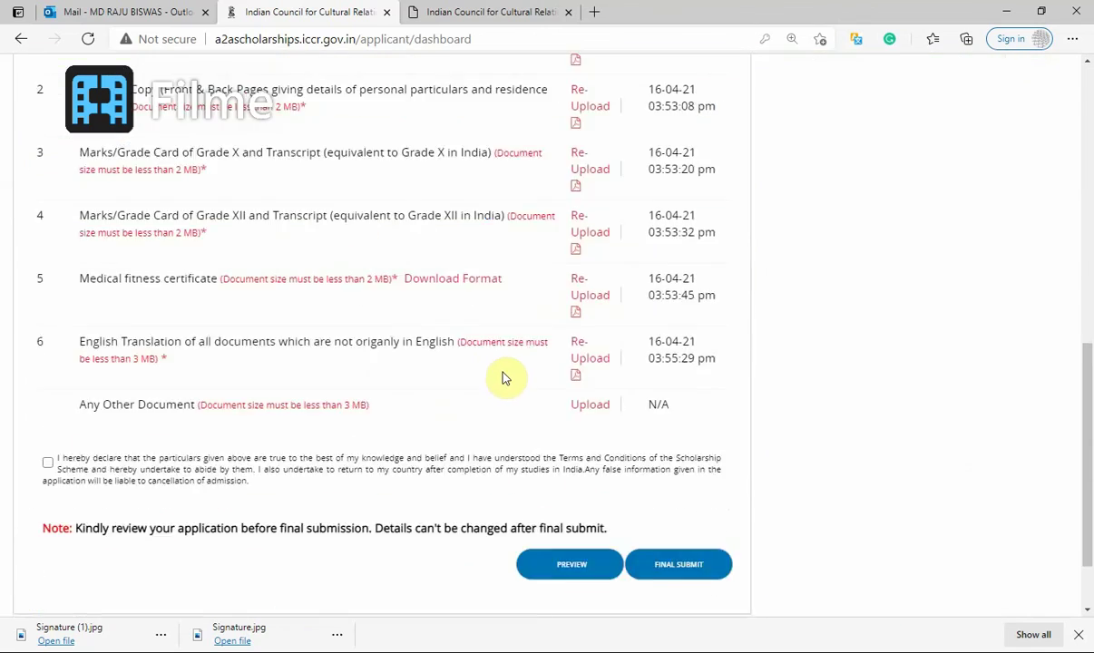
scroll(506, 378, up, 3)
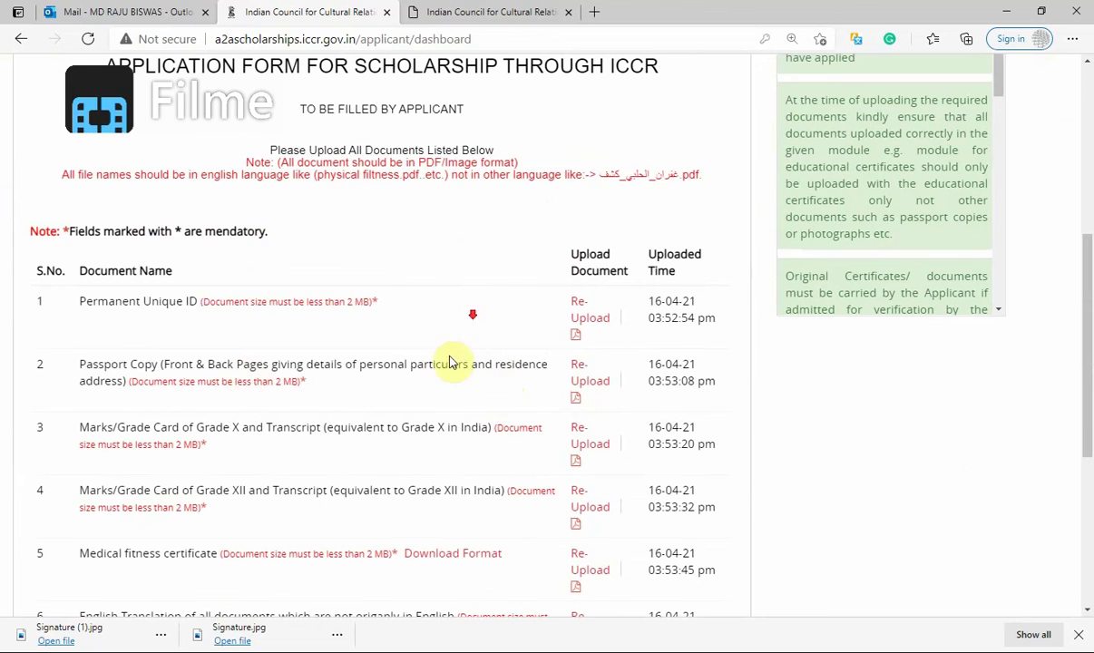
scroll(244, 383, down, 4)
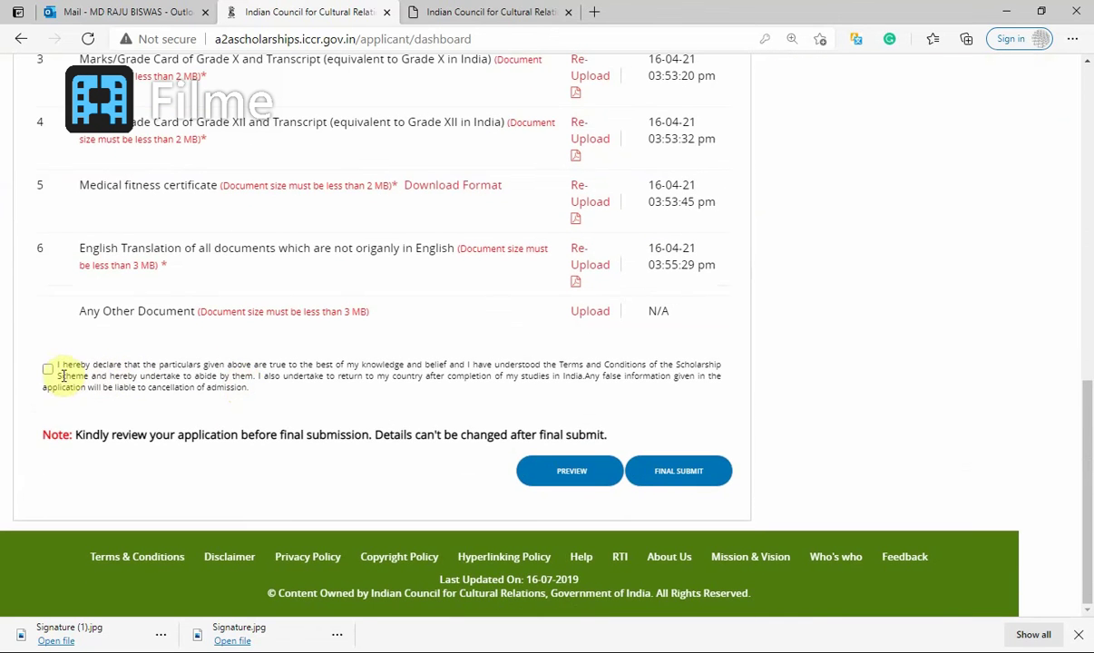
Tick the truthfulness declaration checkbox and preview the completed application.
click(48, 372)
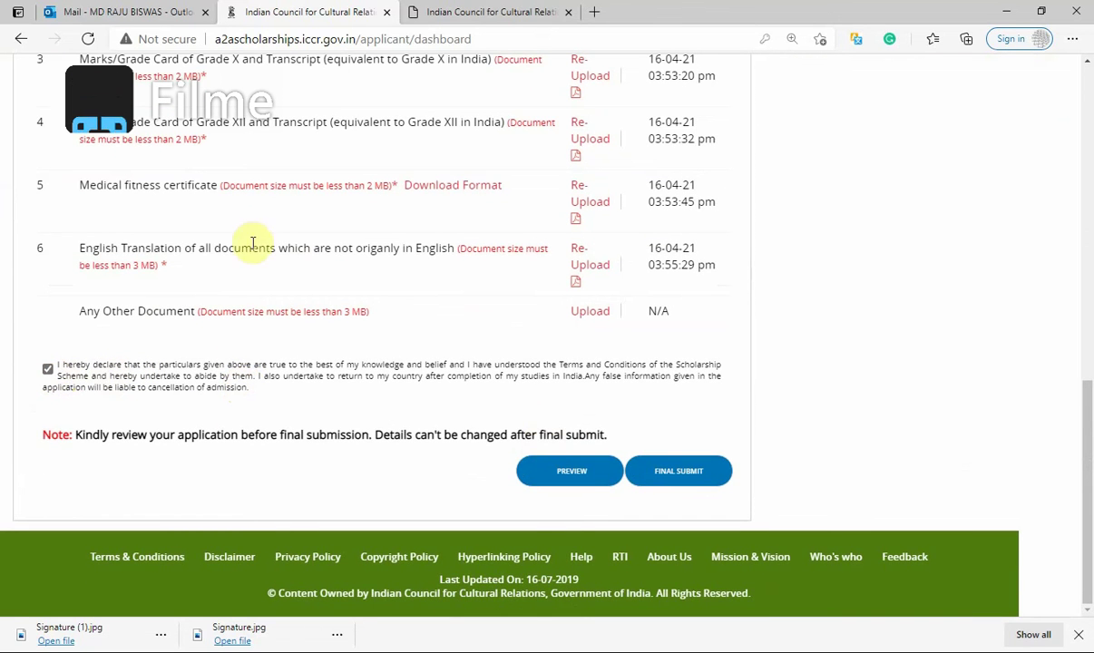
click(569, 484)
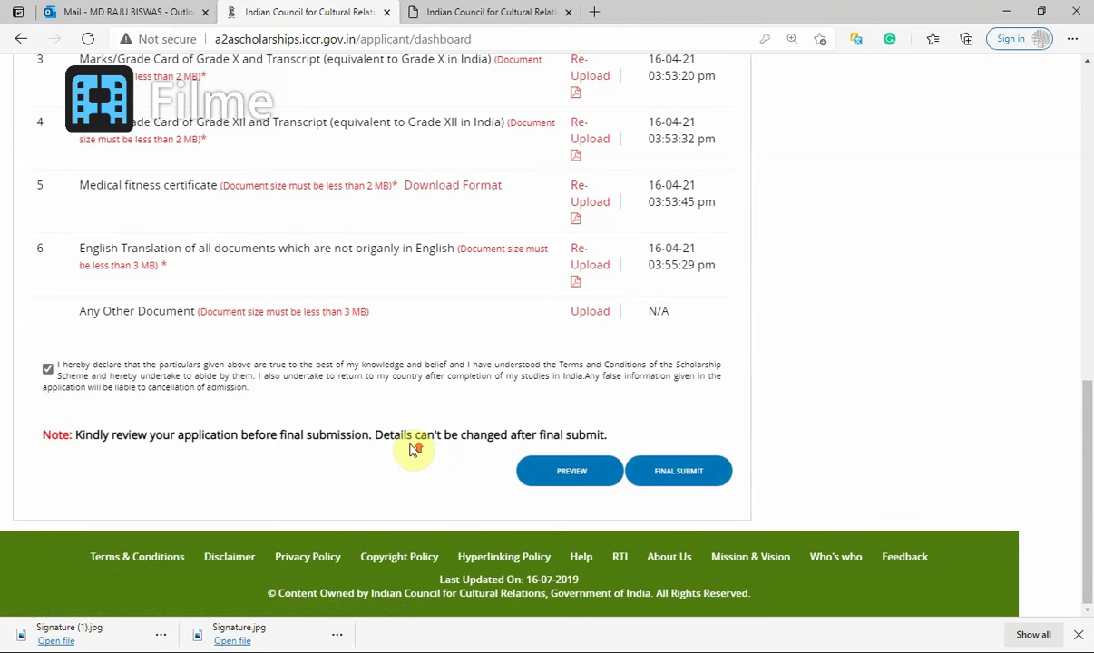
scroll(414, 449, up, 1)
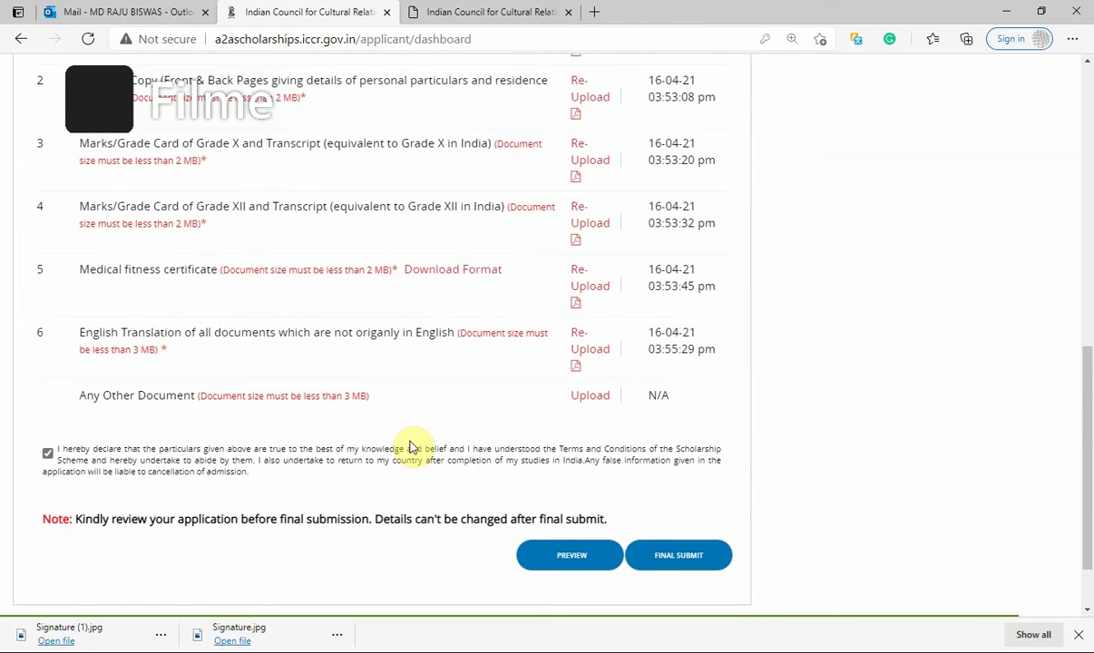